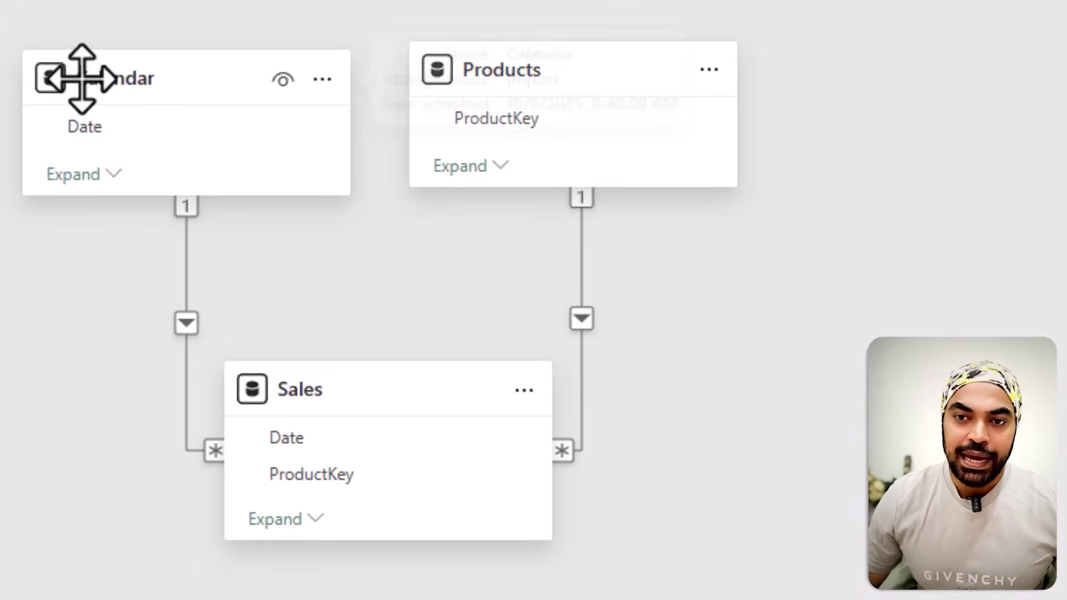
Switch from the data model to the report page and review the 2019 Total Sales table by year and week
mouse_move(612, 72)
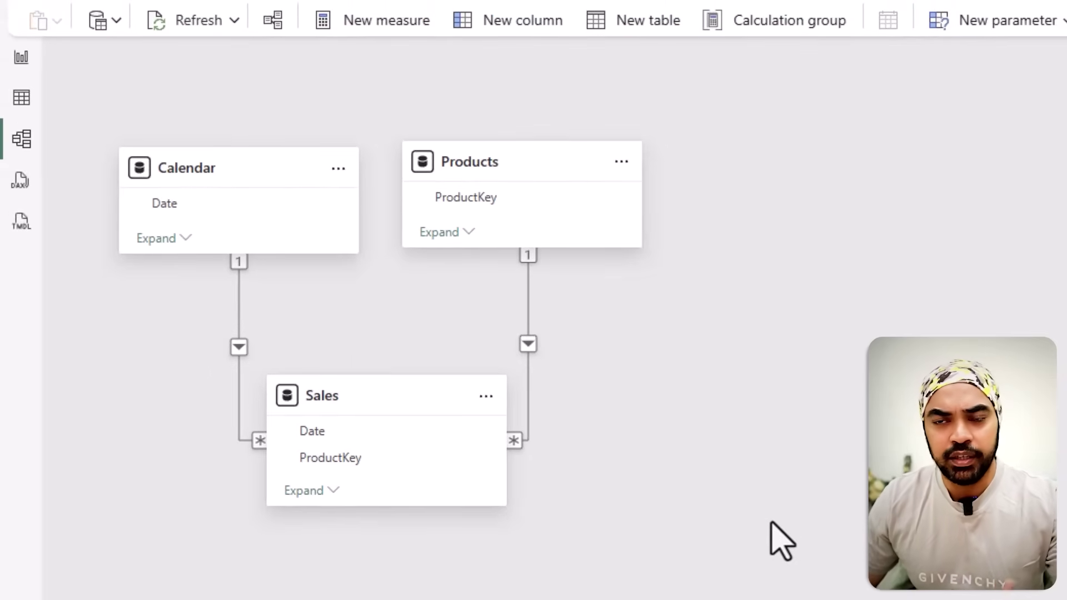
click(22, 59)
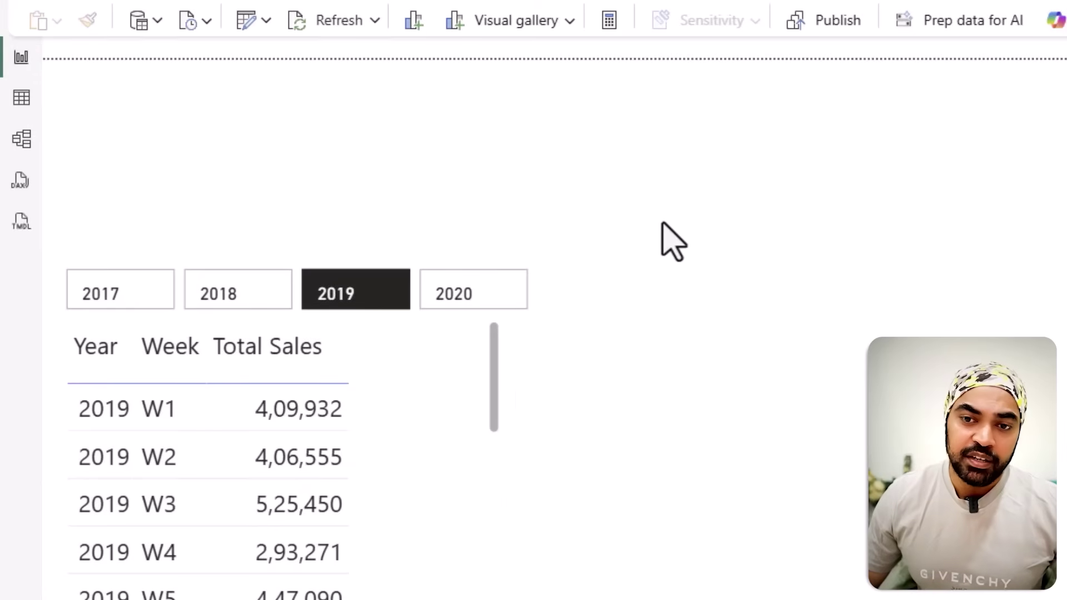
drag(328, 247, 423, 195)
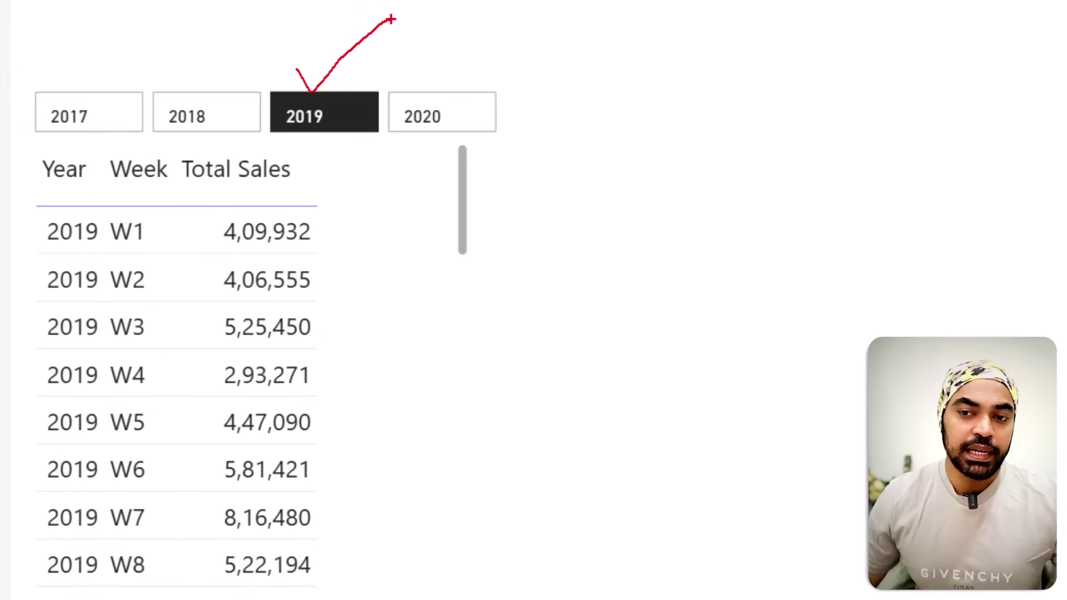
drag(17, 203, 57, 170)
drag(122, 195, 138, 177)
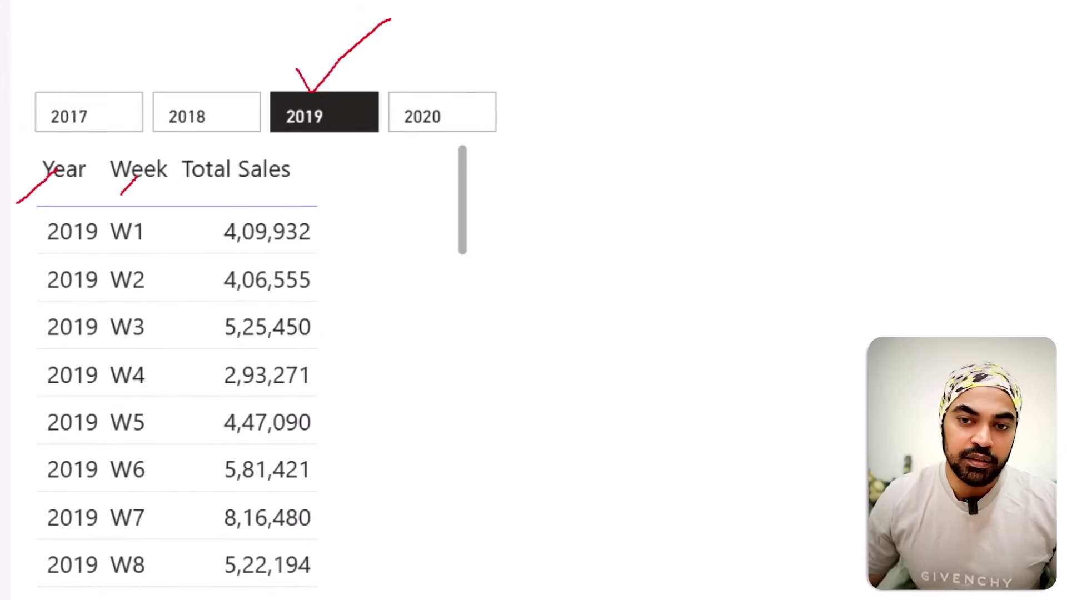
mouse_move(352, 188)
mouse_down()
mouse_move(349, 279)
mouse_move(333, 254)
mouse_move(364, 252)
mouse_up()
key(Escape)
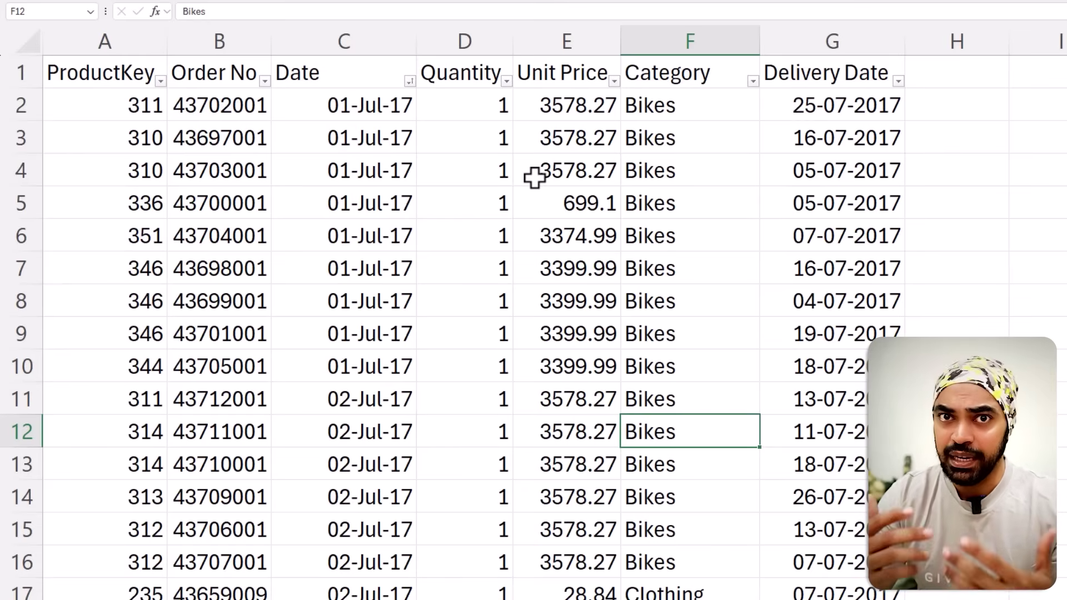
Examine the Date, Quantity and Unit Price columns of the sales data in the Excel workbook as the basis for weekly sales
mouse_move(283, 39)
mouse_down()
mouse_move(334, 89)
mouse_move(411, 204)
mouse_up()
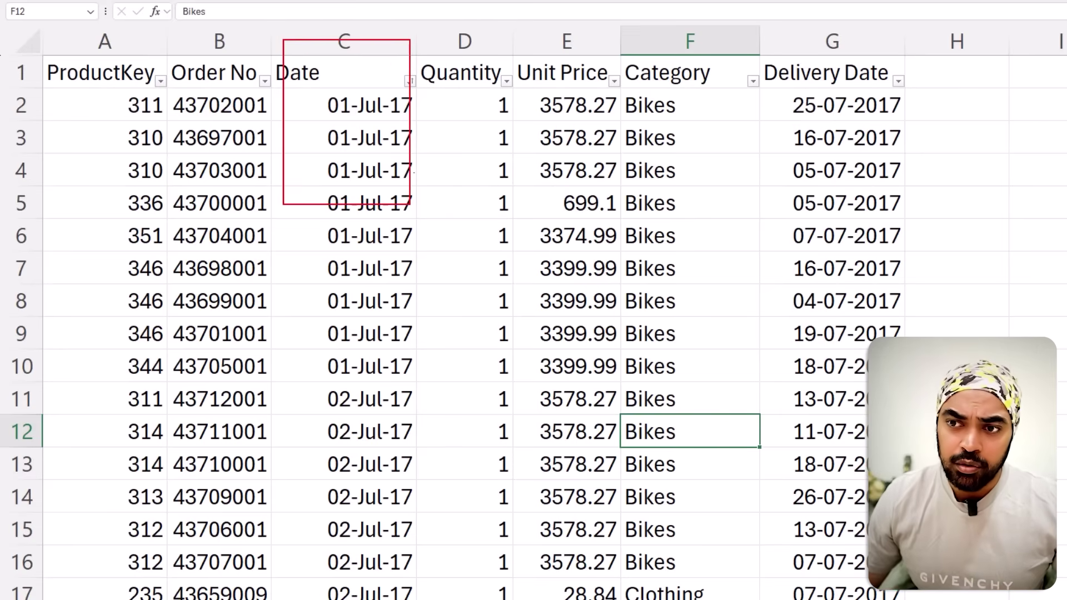
mouse_move(394, 63)
mouse_down()
mouse_move(502, 19)
mouse_move(807, 25)
mouse_move(918, 59)
mouse_move(938, 75)
mouse_move(956, 93)
mouse_up()
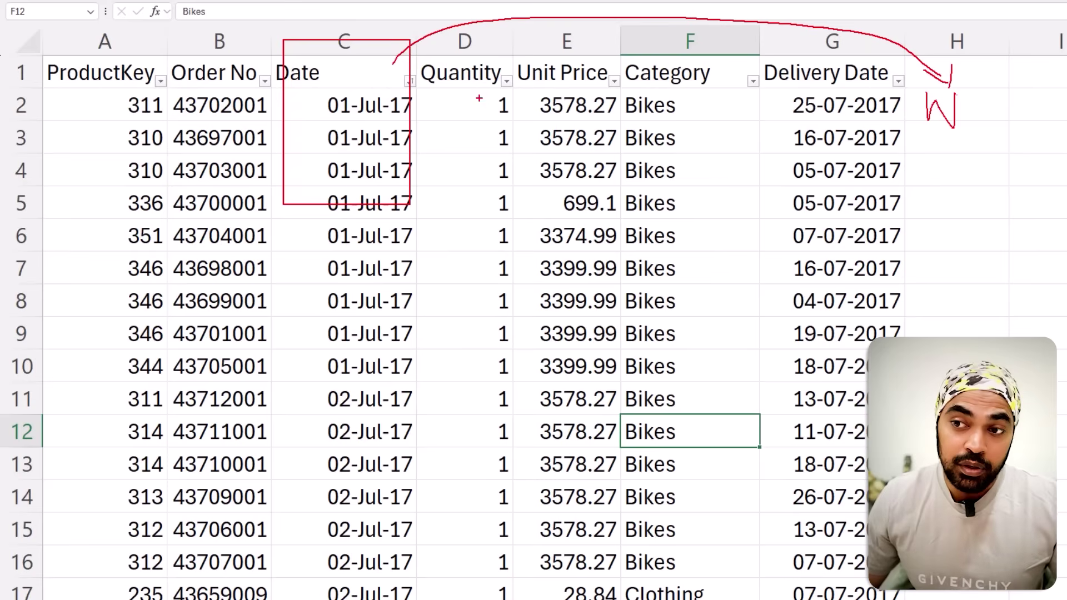
mouse_move(475, 90)
mouse_down()
mouse_move(516, 128)
mouse_move(517, 90)
mouse_up()
drag(546, 85, 545, 124)
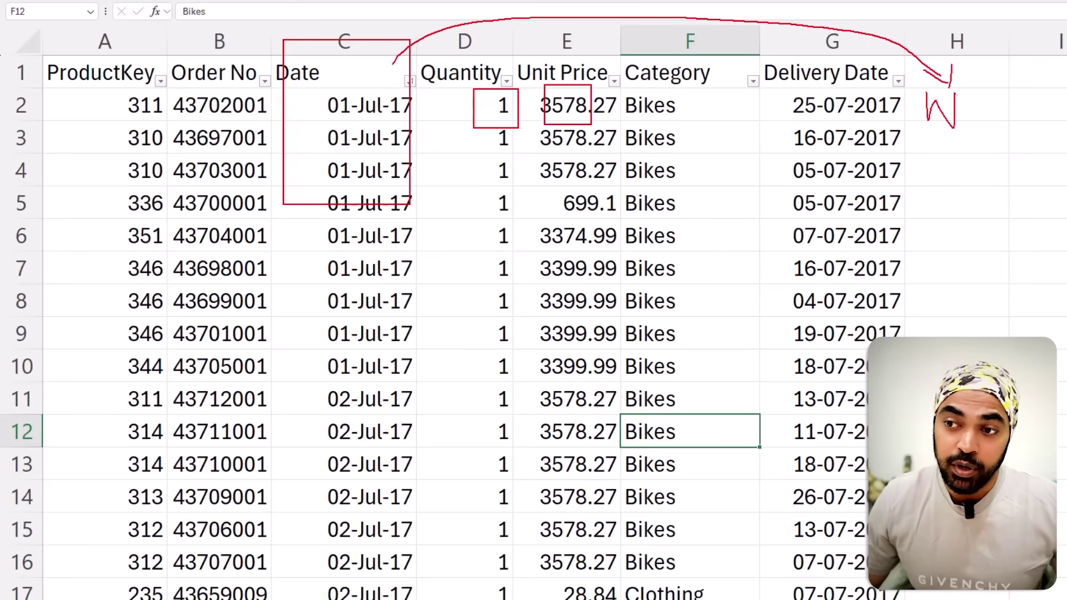
mouse_move(965, 95)
mouse_down()
mouse_move(965, 129)
mouse_move(987, 115)
mouse_move(1036, 124)
mouse_move(1045, 98)
mouse_move(1024, 133)
mouse_move(1060, 139)
mouse_up()
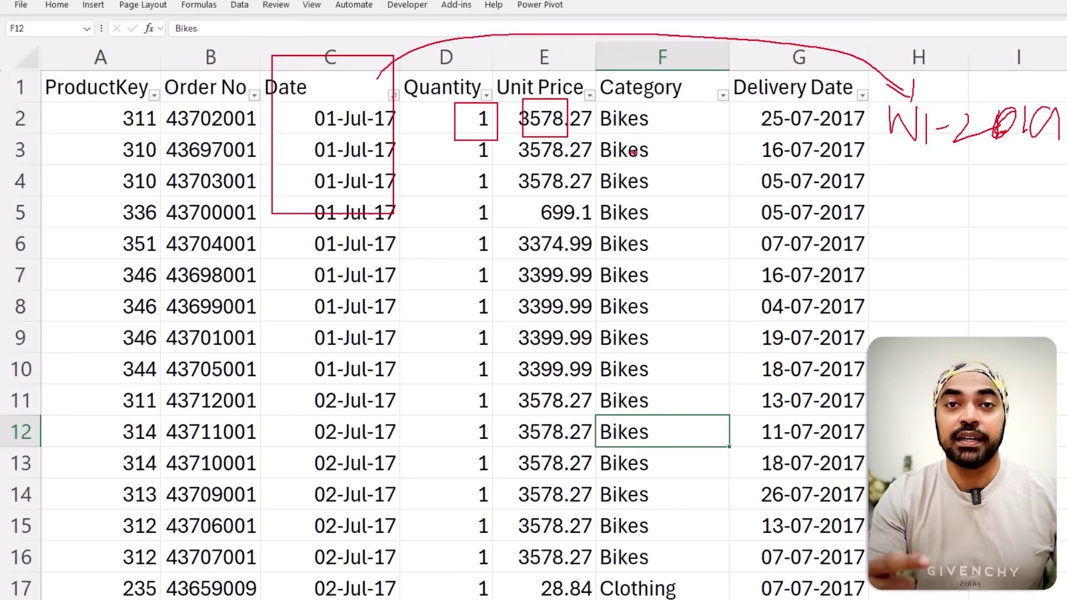
key(Escape)
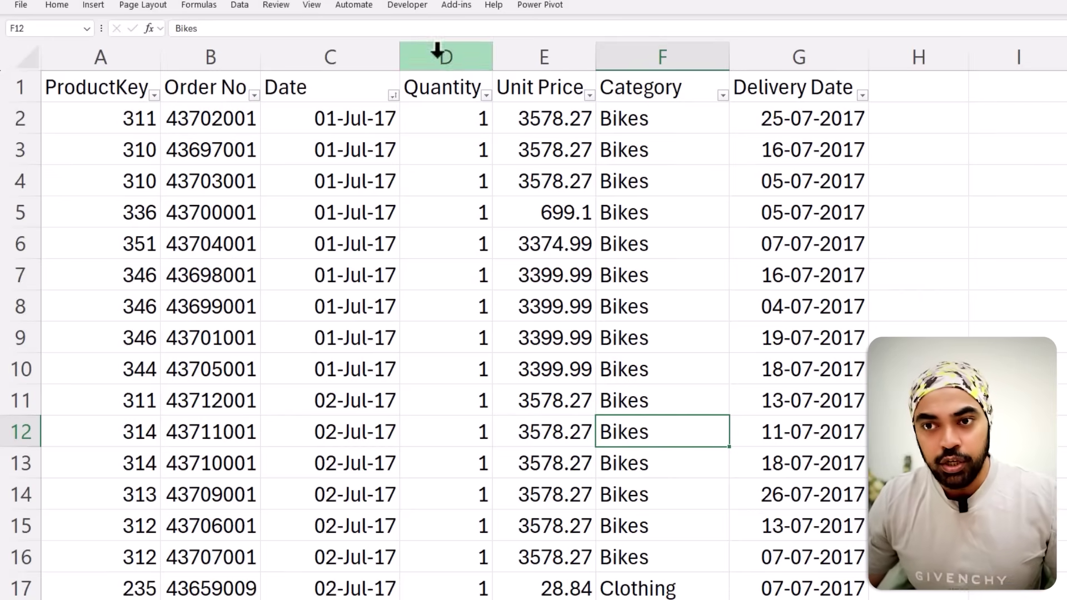
Compare the Date column with the Delivery Date column in the sales data as the basis for dating each sale
drag(292, 88, 347, 166)
drag(320, 79, 293, 164)
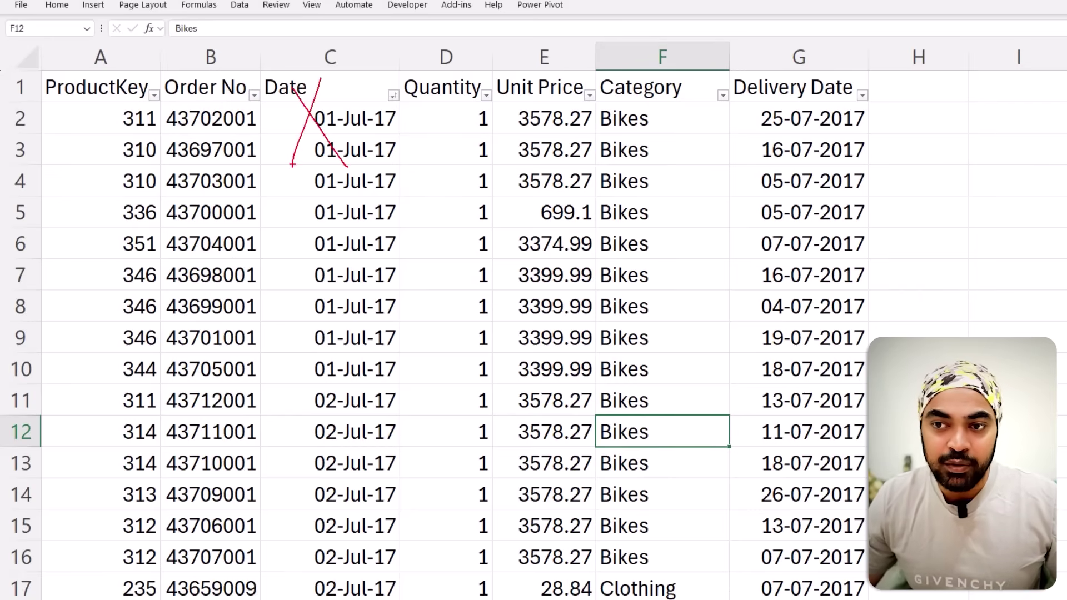
mouse_move(344, 107)
mouse_down()
mouse_move(459, 24)
mouse_move(744, 42)
mouse_move(795, 93)
mouse_move(786, 110)
mouse_move(841, 57)
mouse_up()
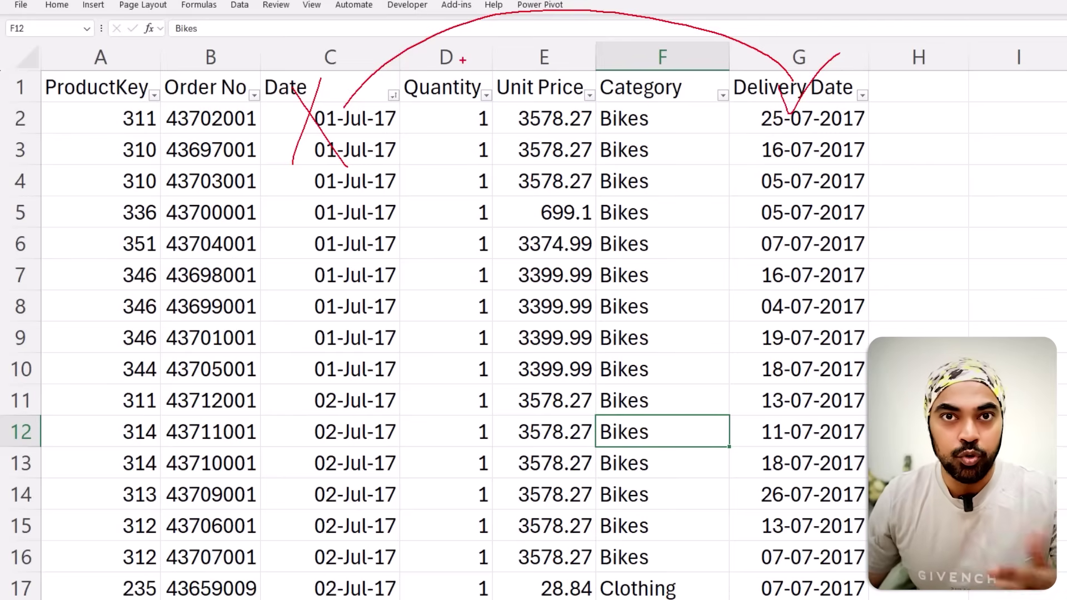
mouse_move(459, 102)
mouse_down()
mouse_move(490, 131)
mouse_move(563, 133)
mouse_up()
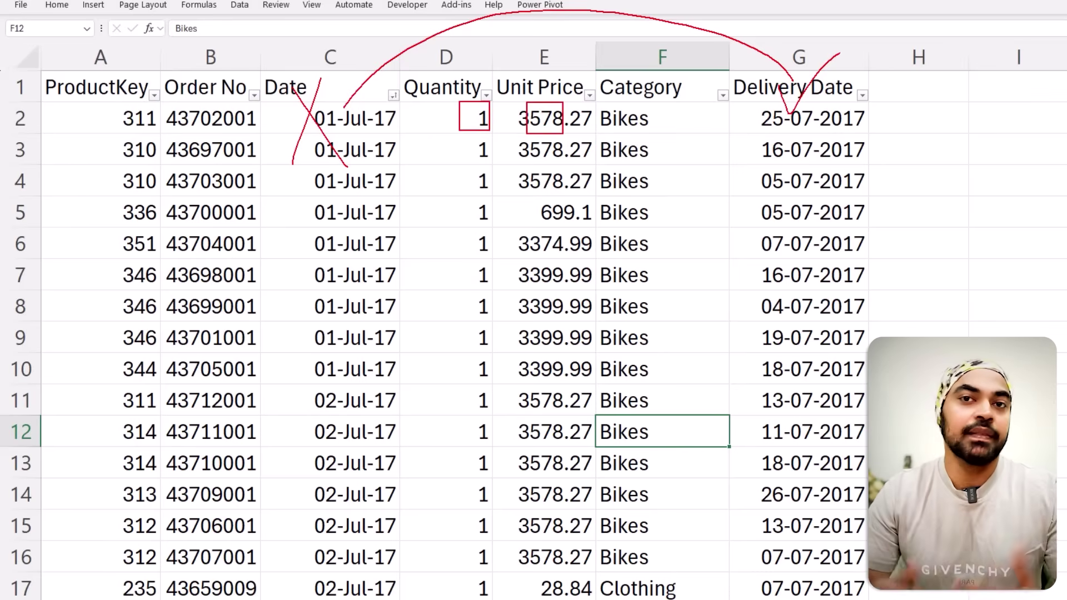
key(Escape)
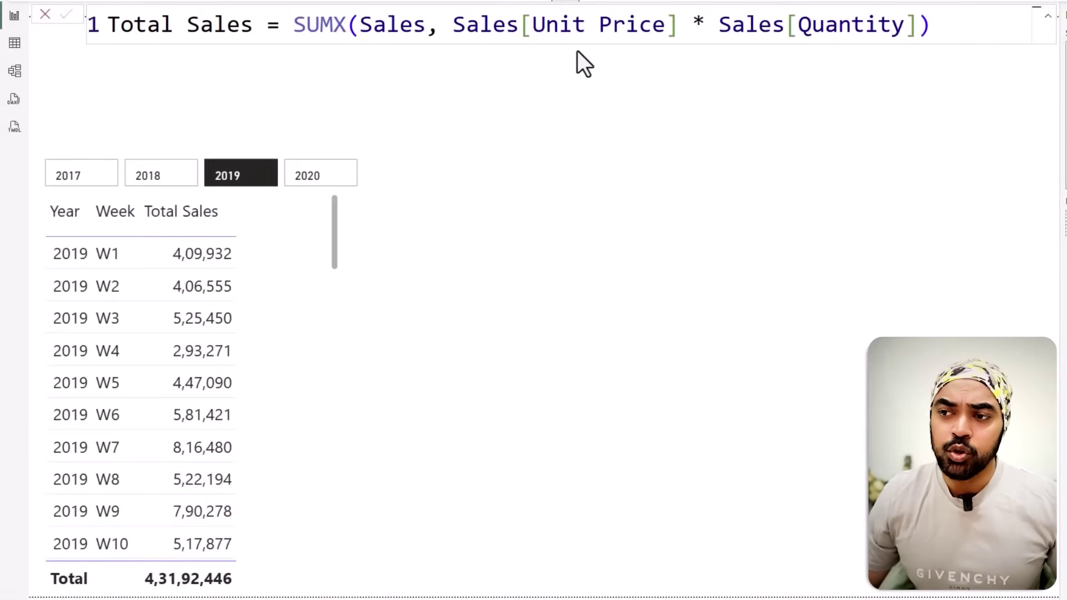
Switch to the Power BI report and review the Total Sales formula's use of SUMX over Unit Price and Quantity
click(572, 26)
drag(823, 26, 892, 26)
click(368, 42)
click(966, 31)
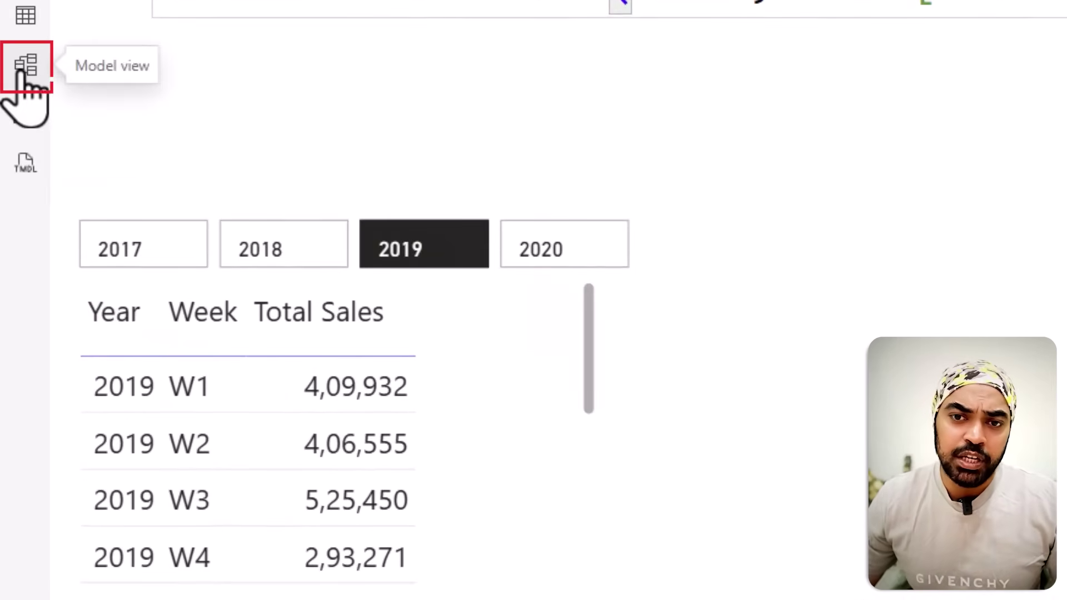
In the data model, expand the Calendar table, move it up and enlarge its card to show all fields
click(23, 72)
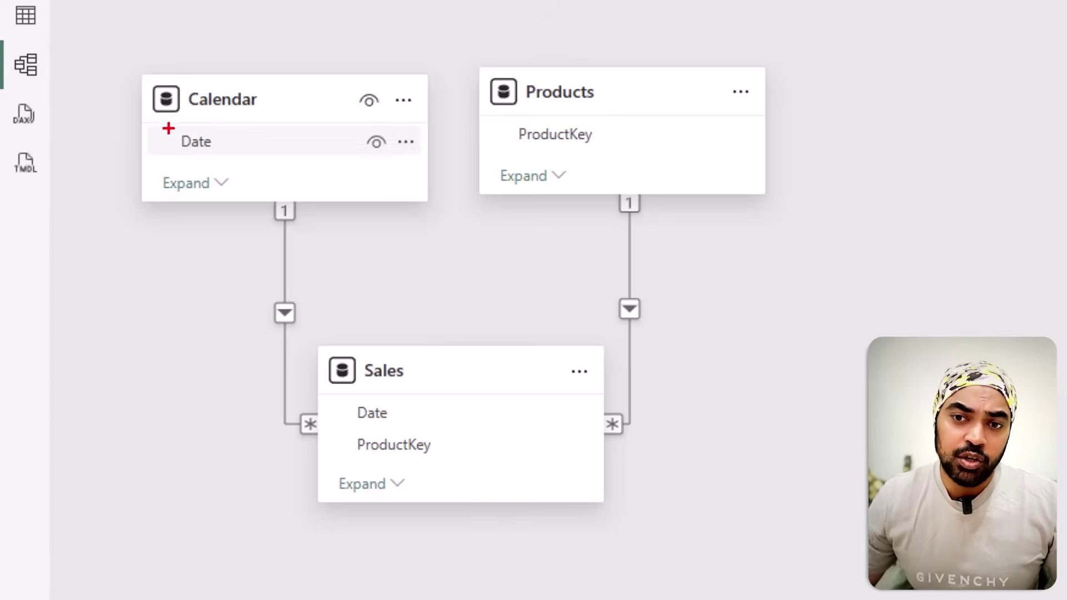
click(221, 183)
drag(250, 107, 257, 23)
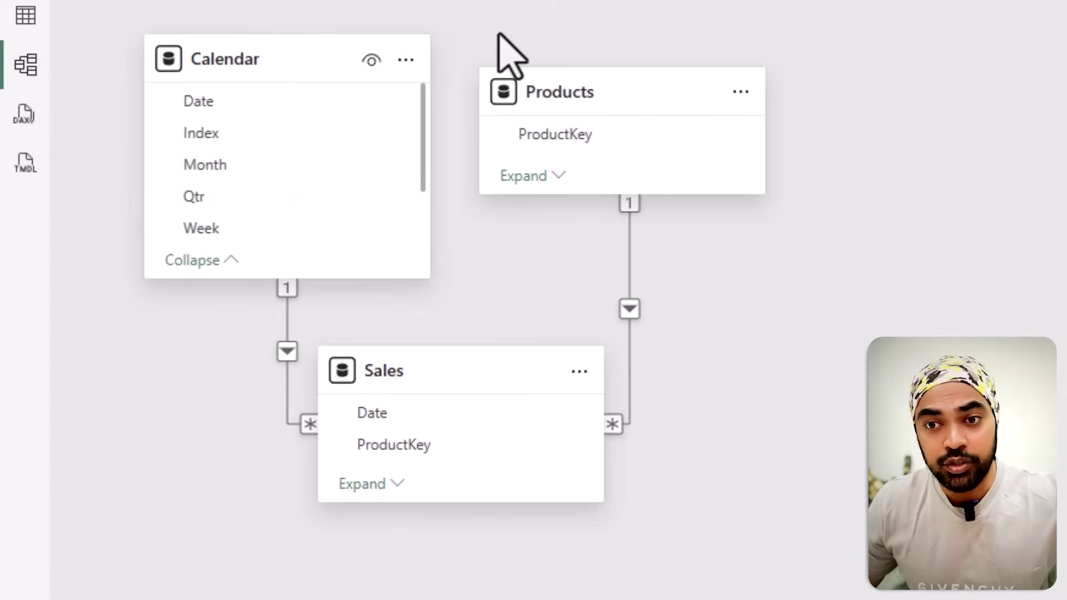
drag(159, 207, 232, 247)
key(Escape)
drag(243, 282, 243, 358)
Examine how the Calendar table's Week, Year and Date fields filter the Sales table through its Date field
drag(161, 273, 234, 317)
drag(173, 210, 224, 246)
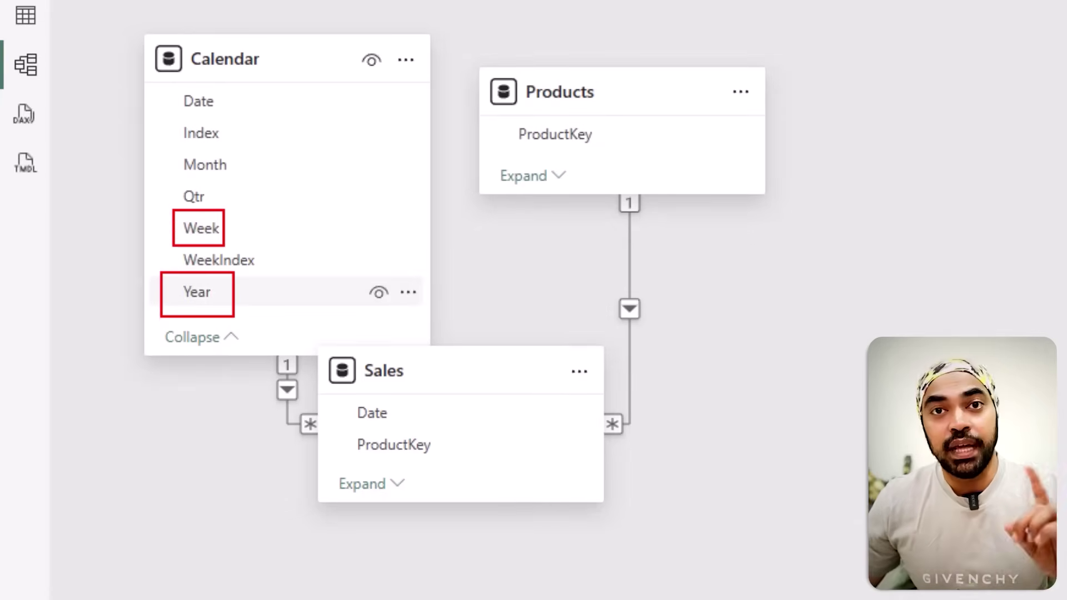
mouse_move(223, 89)
mouse_down()
mouse_move(158, 88)
mouse_move(178, 120)
mouse_move(229, 89)
mouse_up()
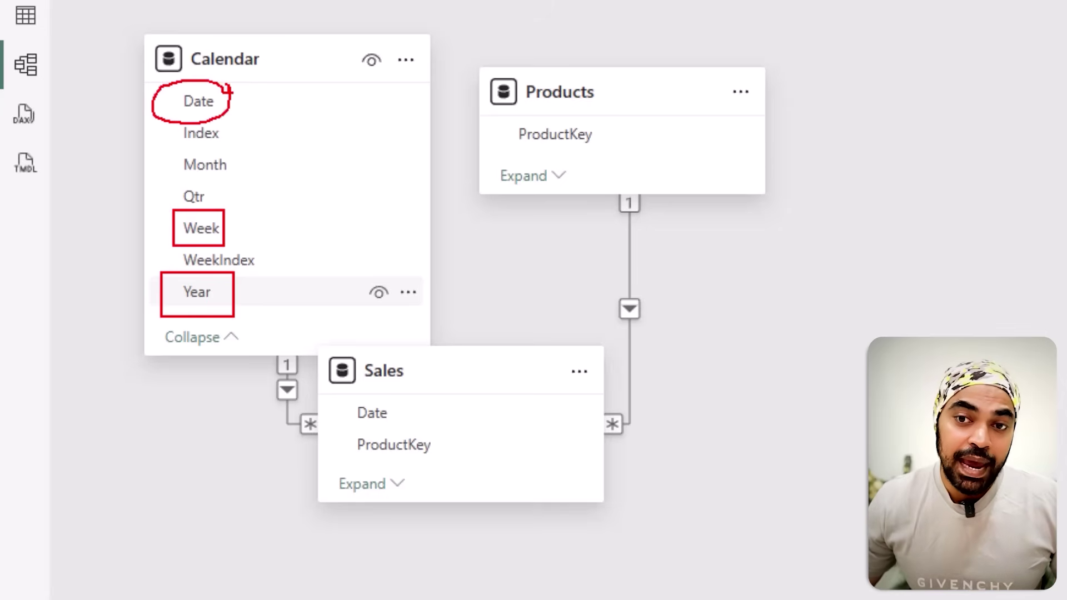
mouse_move(262, 351)
mouse_down()
mouse_move(243, 429)
mouse_move(261, 432)
mouse_move(253, 419)
mouse_move(262, 443)
mouse_up()
mouse_move(344, 400)
mouse_down()
mouse_move(412, 427)
mouse_move(426, 412)
mouse_move(431, 424)
mouse_up()
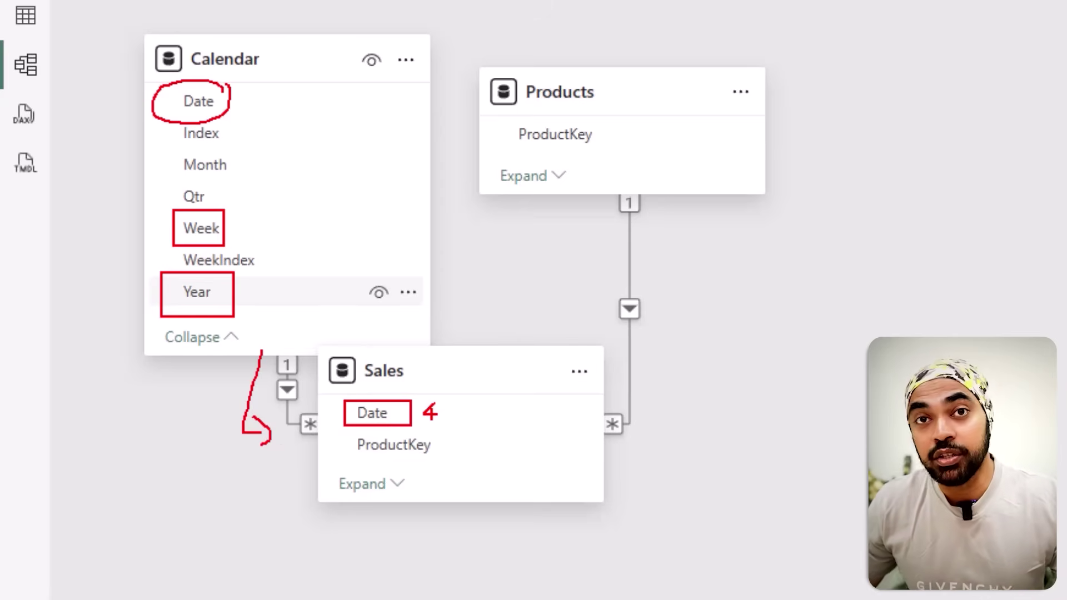
key(ctrl+z)
drag(236, 297, 274, 272)
drag(246, 231, 285, 207)
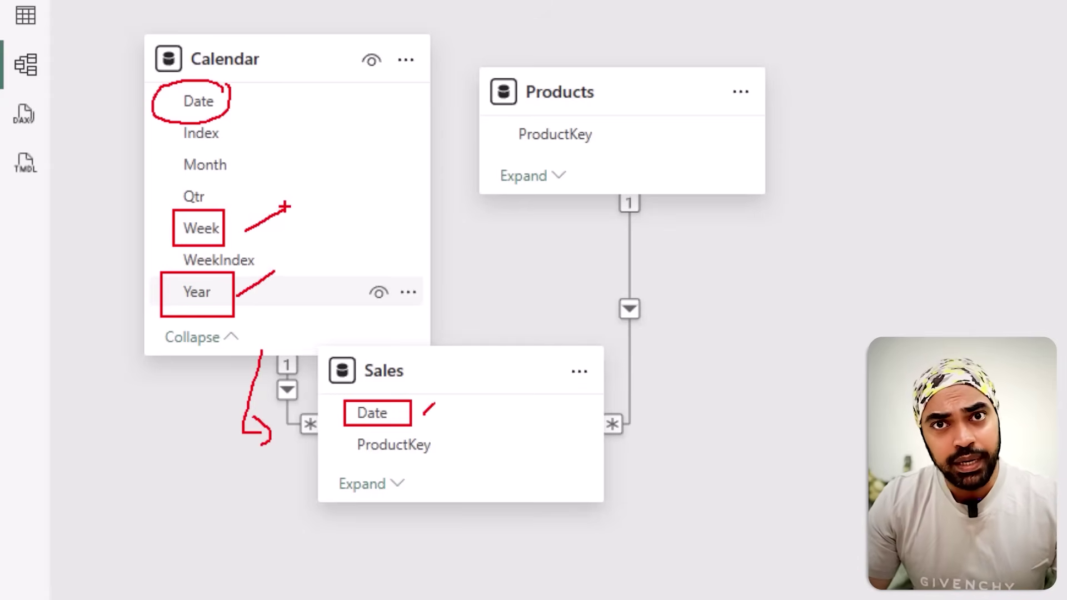
key(Escape)
Move the Sales table lower in the model diagram and expand it to show all its fields, including Delivery Date
drag(477, 382, 477, 532)
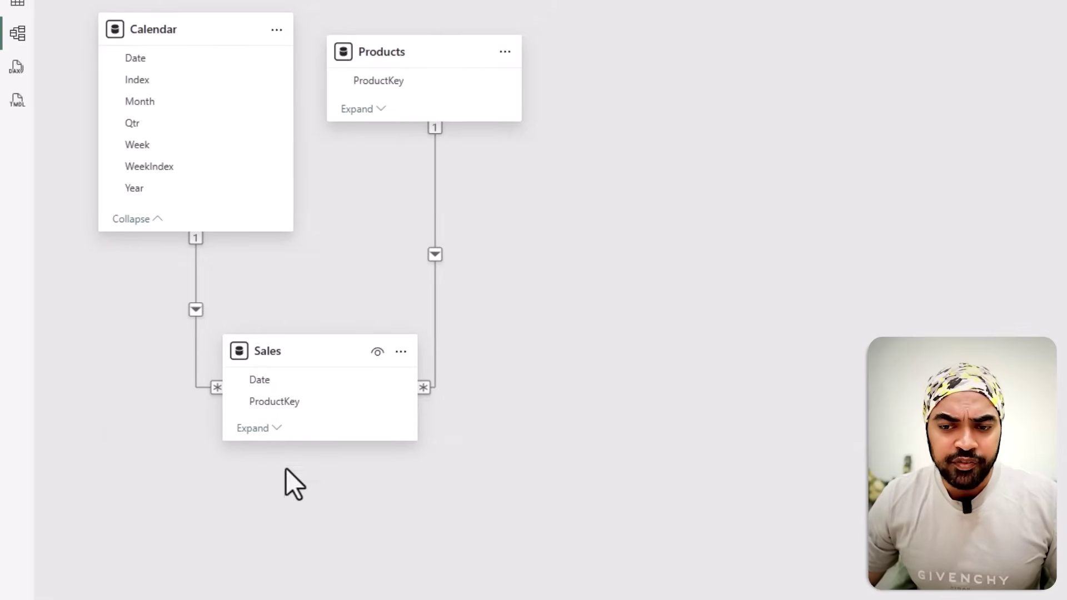
click(272, 428)
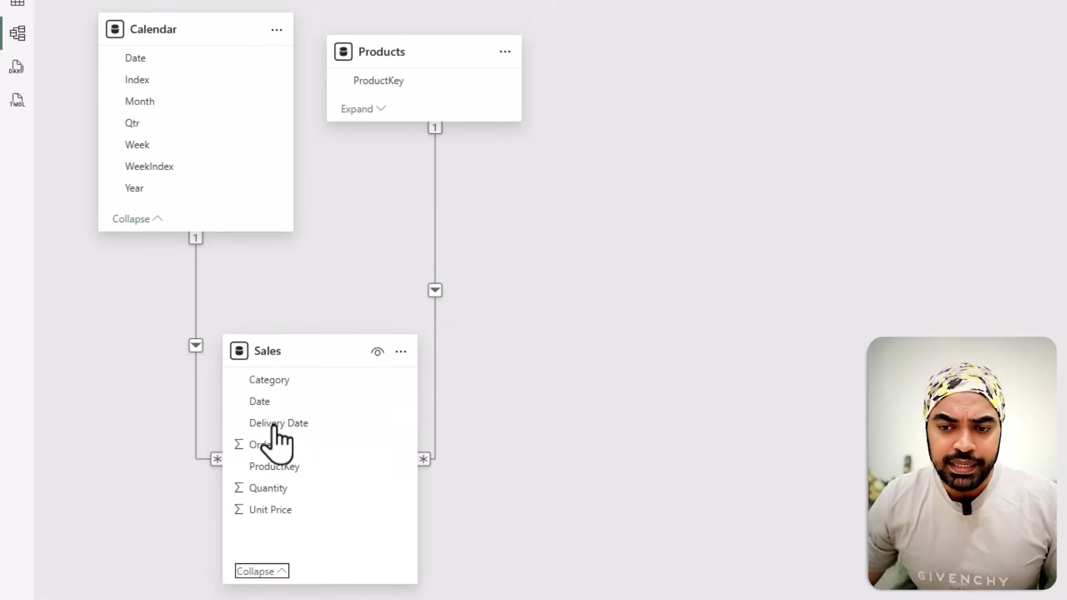
key(ctrl+2)
mouse_move(238, 391)
mouse_down()
mouse_move(244, 416)
mouse_move(310, 434)
mouse_move(352, 395)
mouse_up()
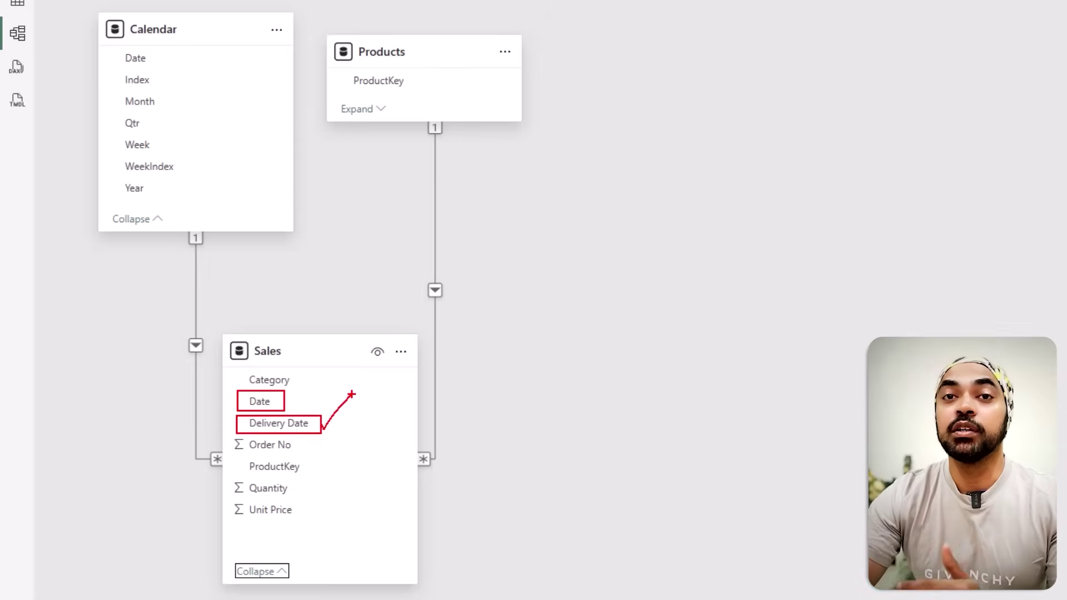
key(Escape)
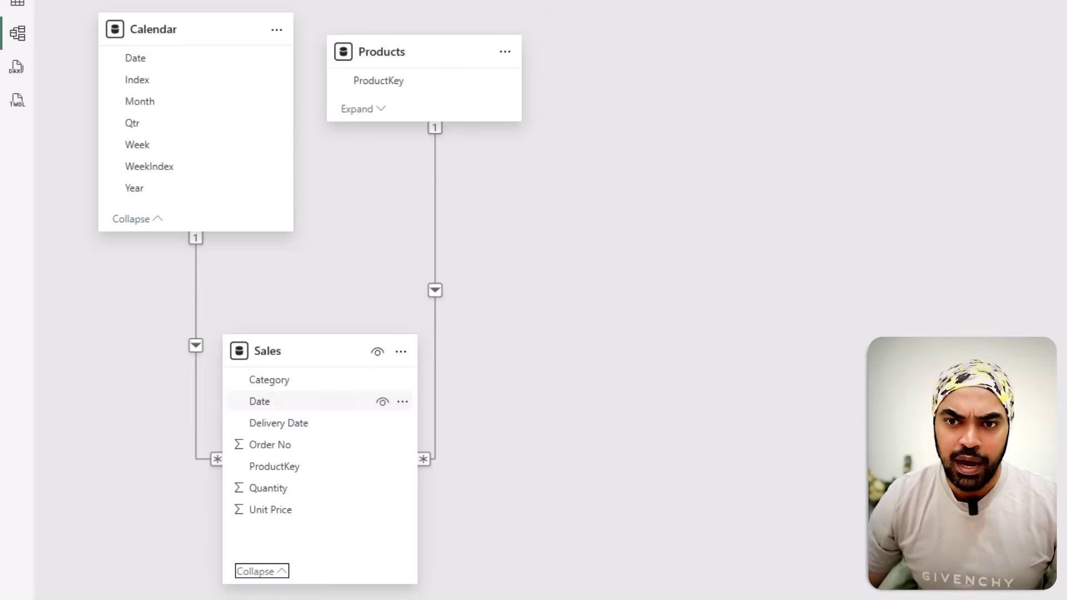
Create an inactive many-to-one relationship from Sales Delivery Date to Calendar Date with single cross-filter direction
drag(289, 429, 179, 60)
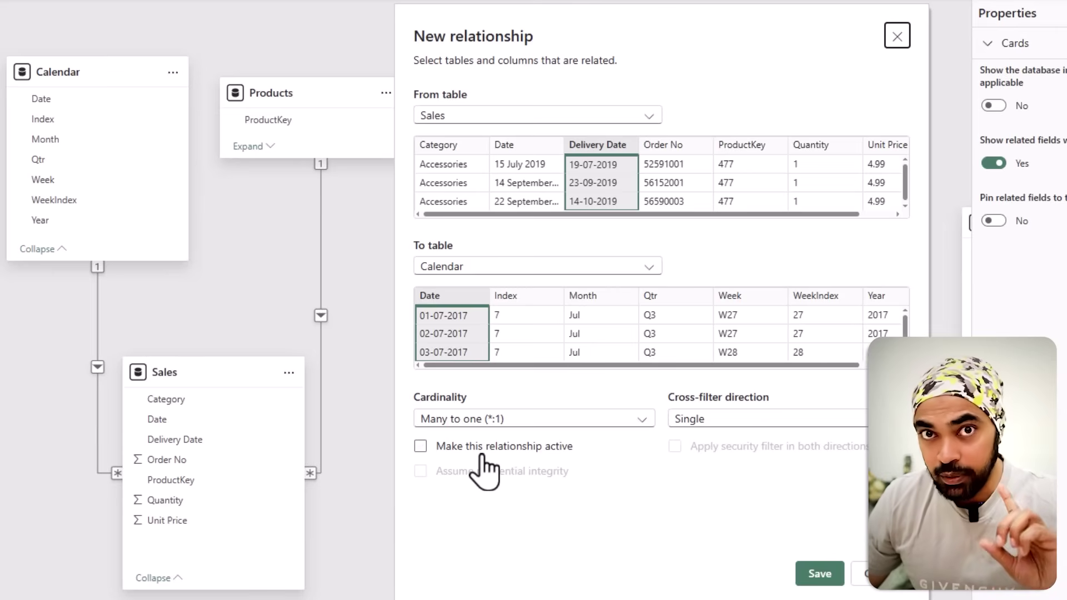
click(820, 573)
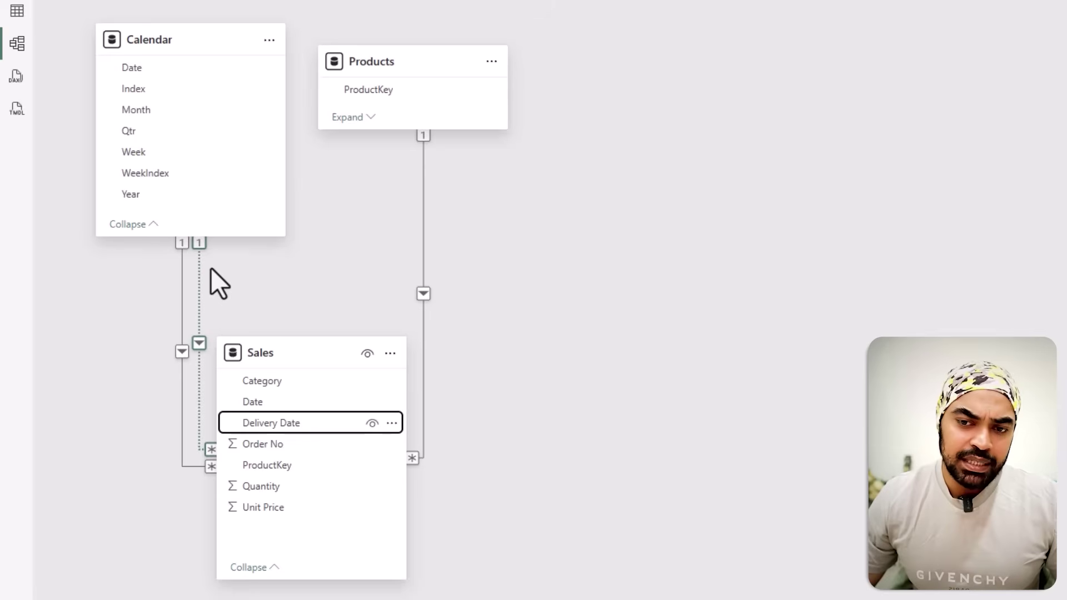
drag(205, 251, 214, 416)
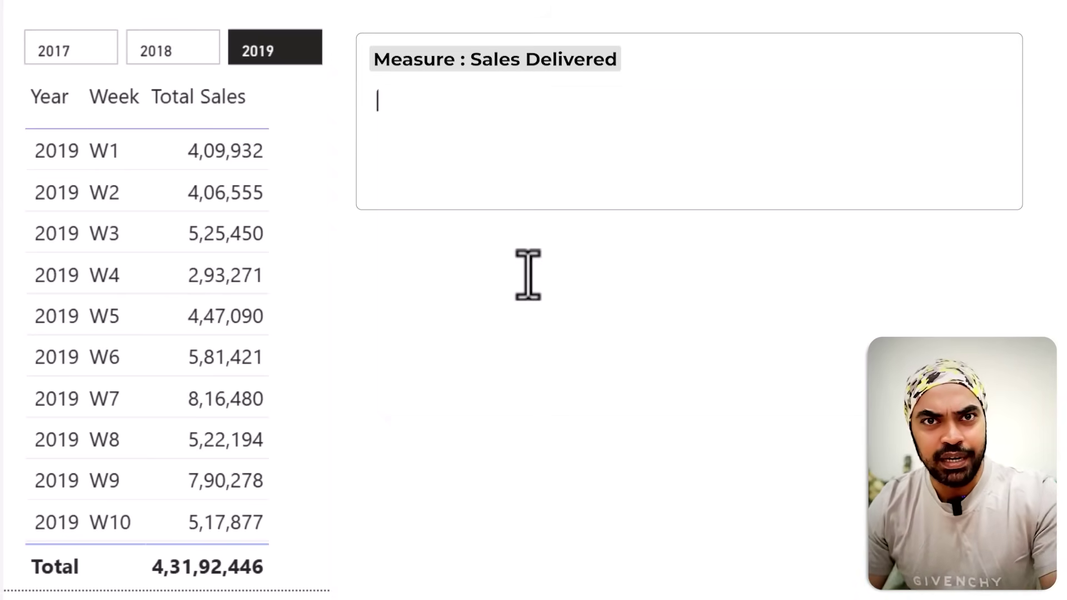
Start the Sales Delivered measure's formula with CALCULATE on separate lines, using [Total Sales] as its expression
text(cal)
key(Tab)
key(shift+Return)
text(tto)
key(BackSpace)
key(BackSpace)
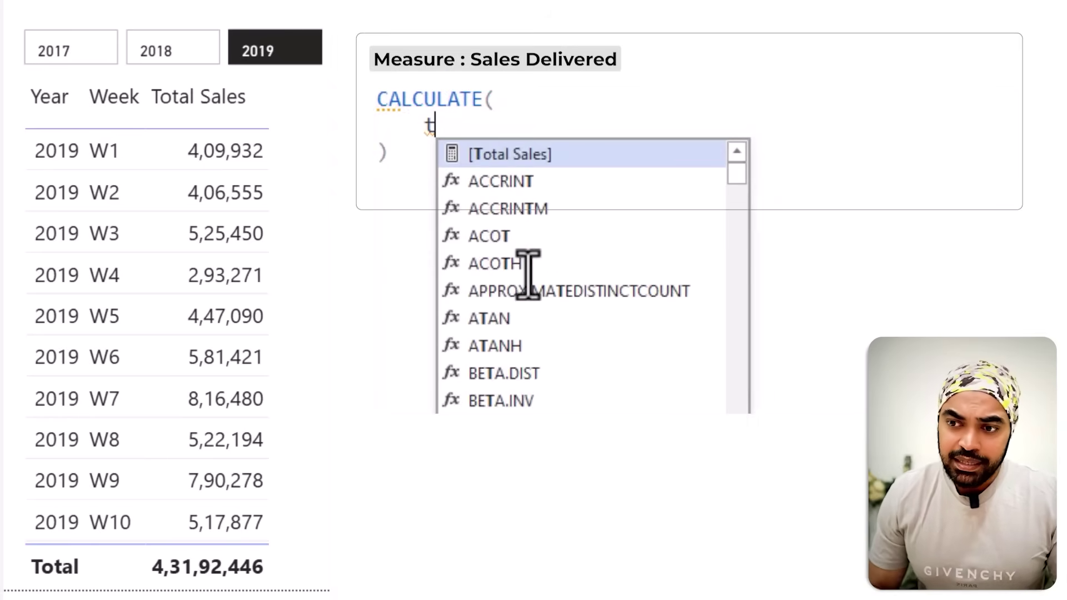
text(ot)
key(Tab)
text(,)
key(shift+Return)
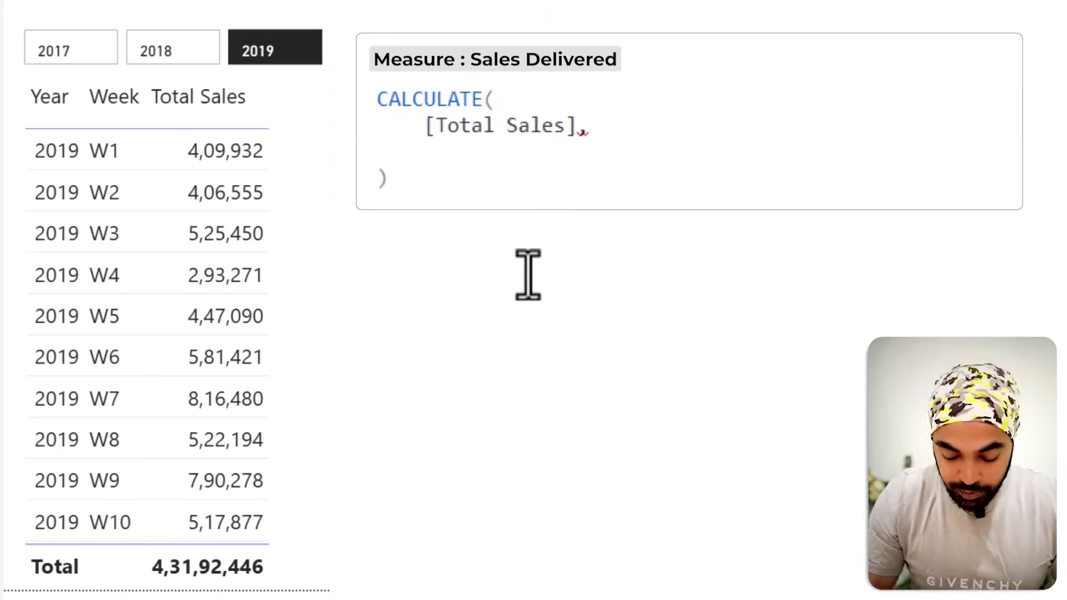
Add USERELATIONSHIP between 'Calendar'[Date] and 'Sales'[Delivery Date] as the filter argument of the CALCULATE formula
text(use)
key(Tab)
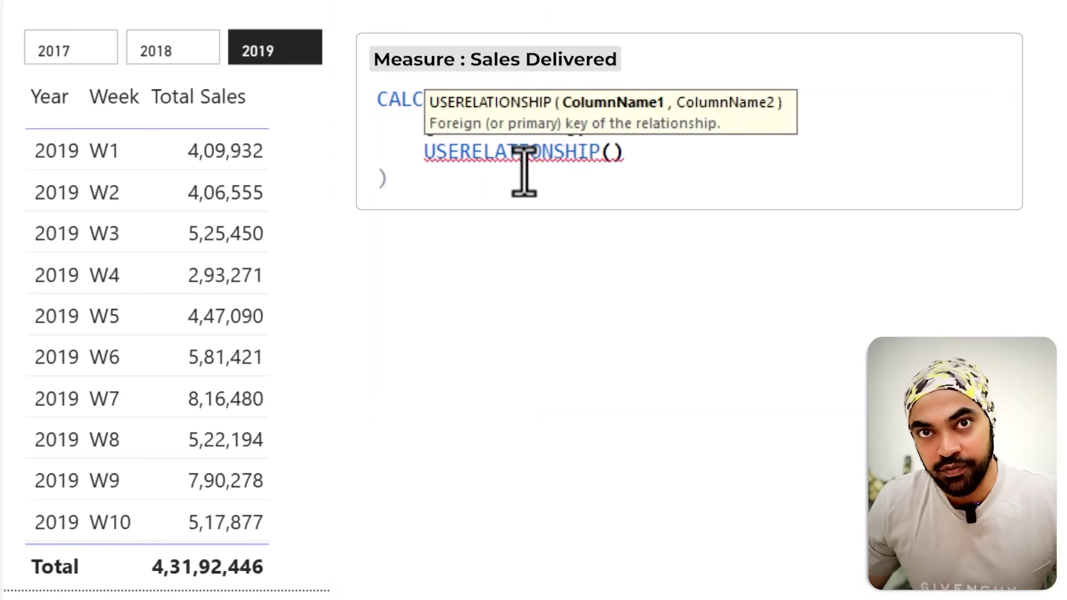
text('cal)
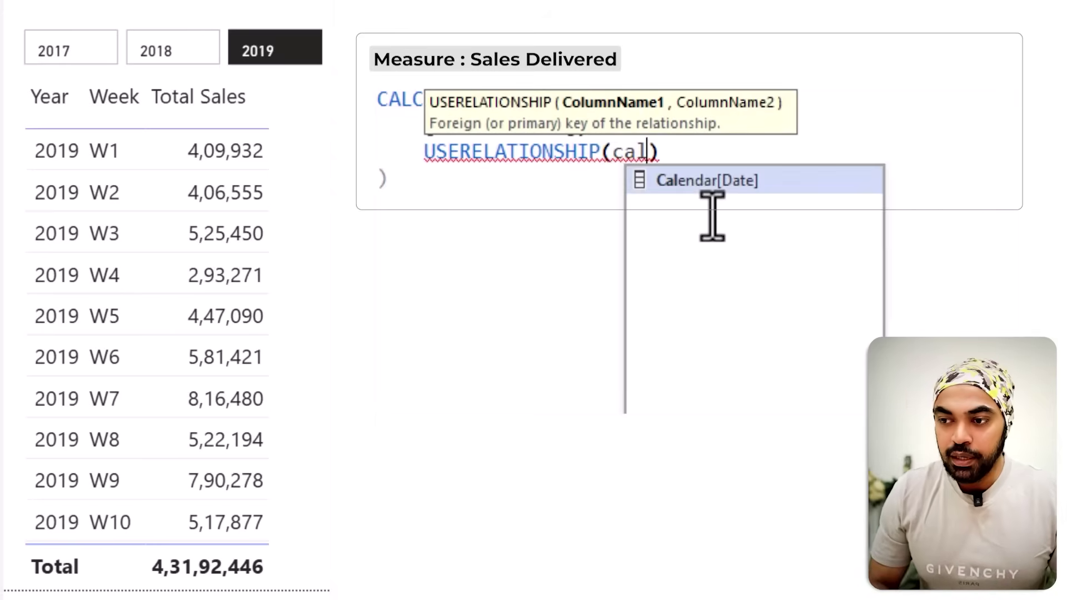
key(Tab)
text(,)
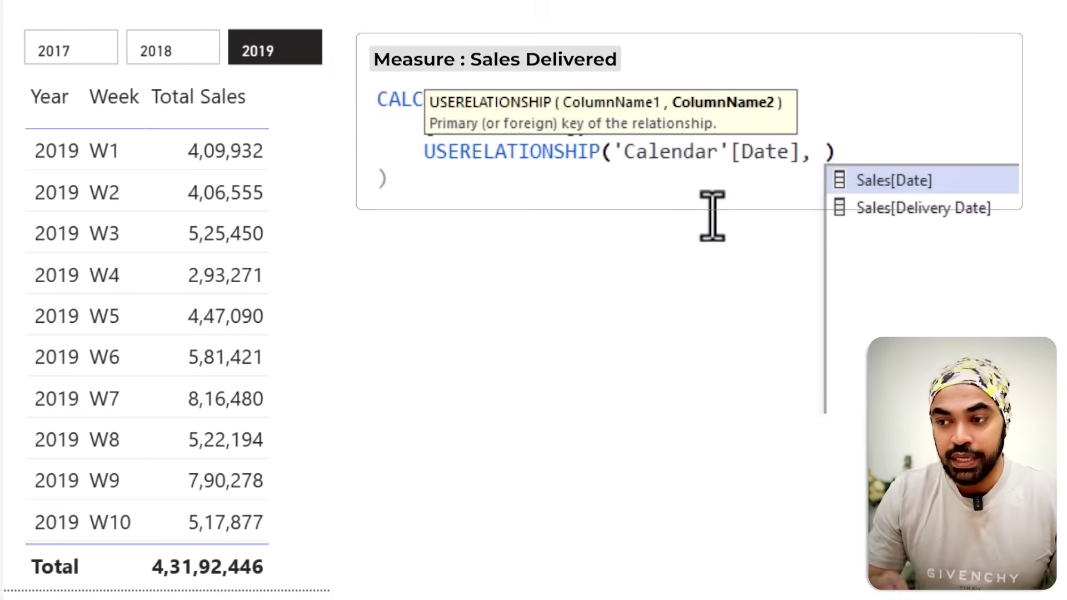
key(Down)
key(Tab)
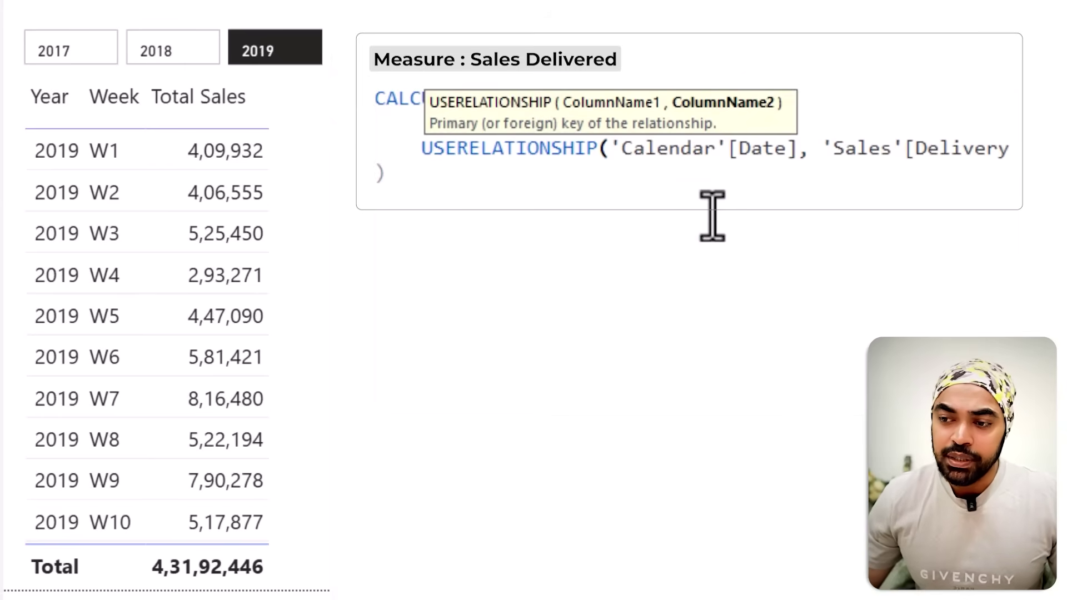
key(Down)
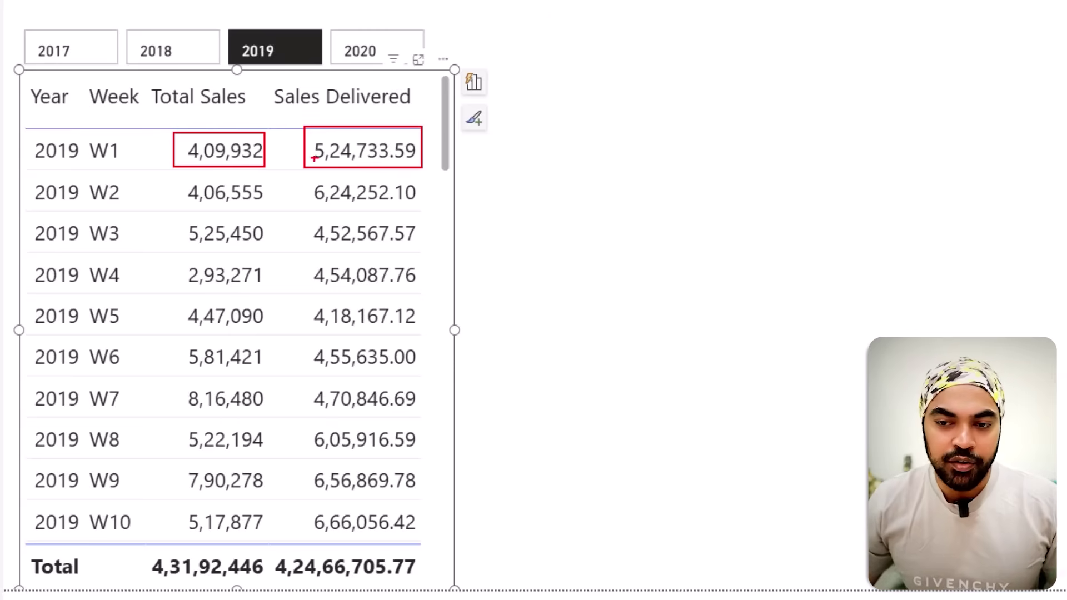
drag(339, 136, 351, 120)
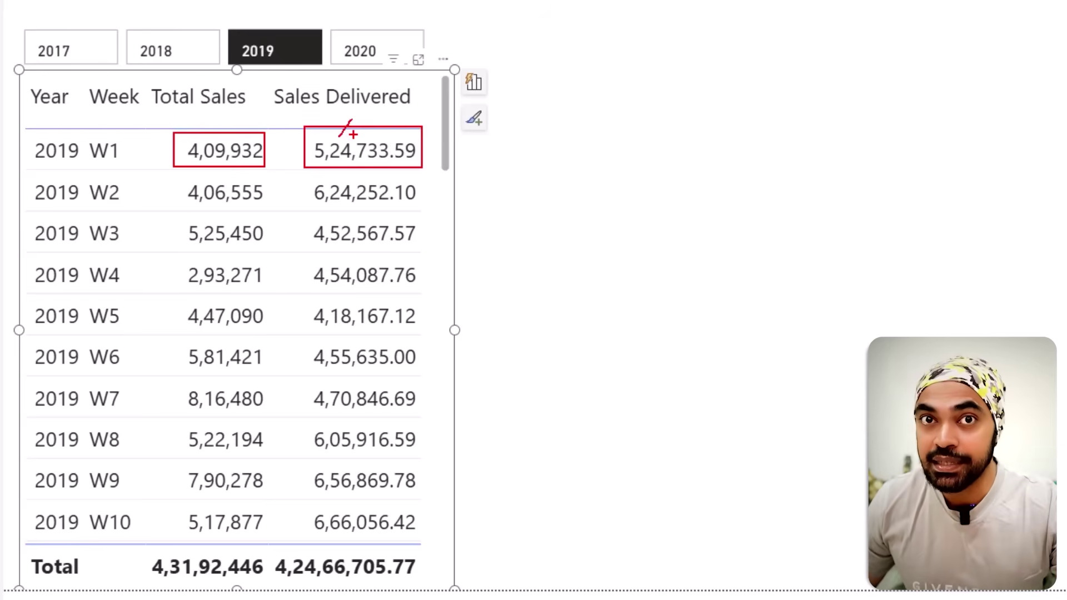
drag(360, 137, 373, 119)
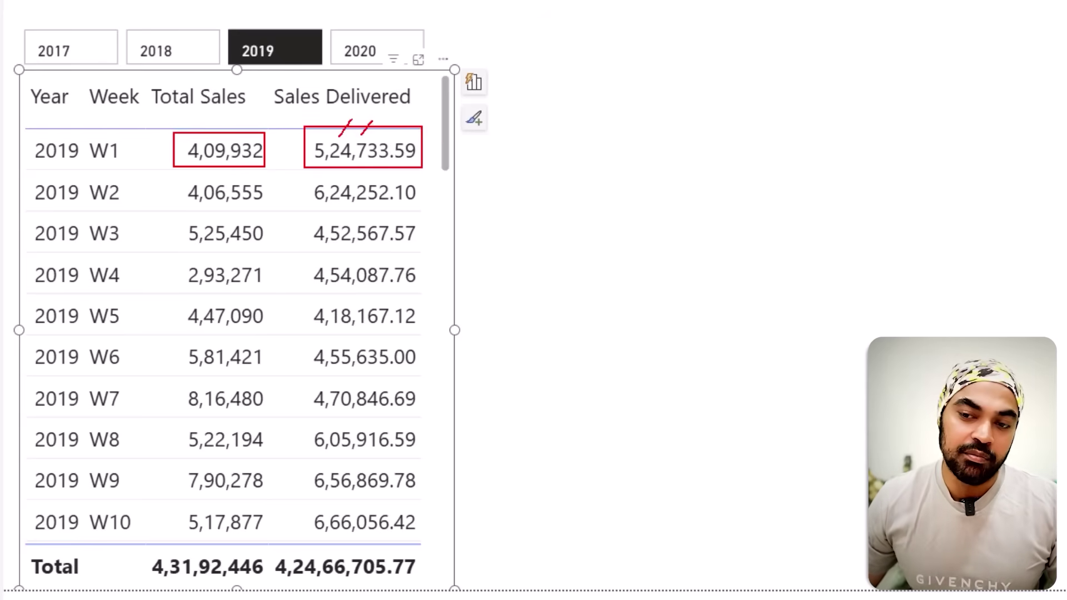
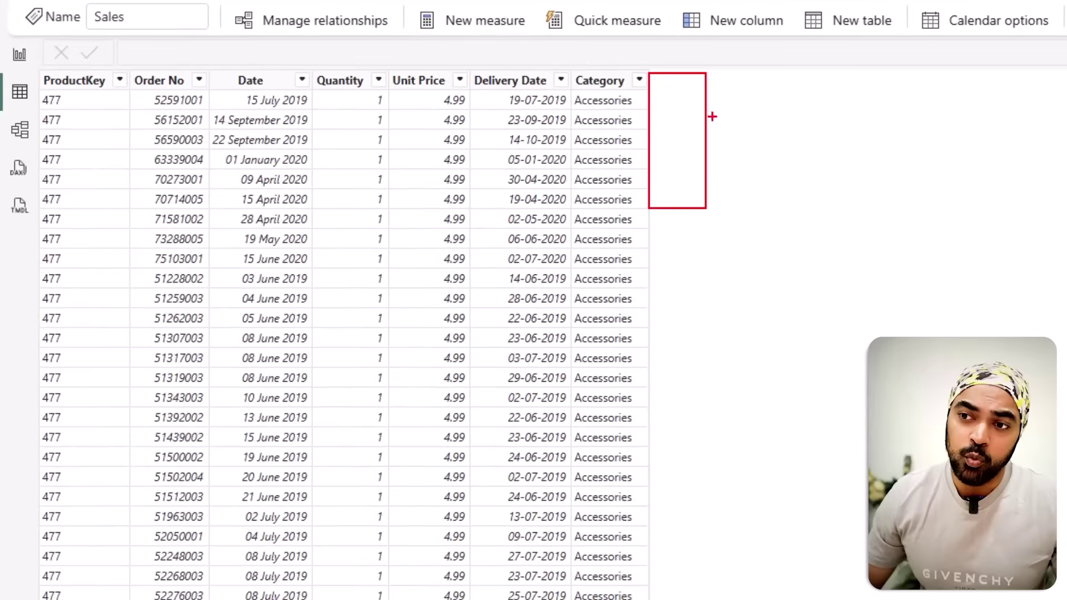
drag(702, 66, 743, 206)
mouse_move(703, 86)
mouse_down()
mouse_move(263, 57)
mouse_move(256, 67)
mouse_up()
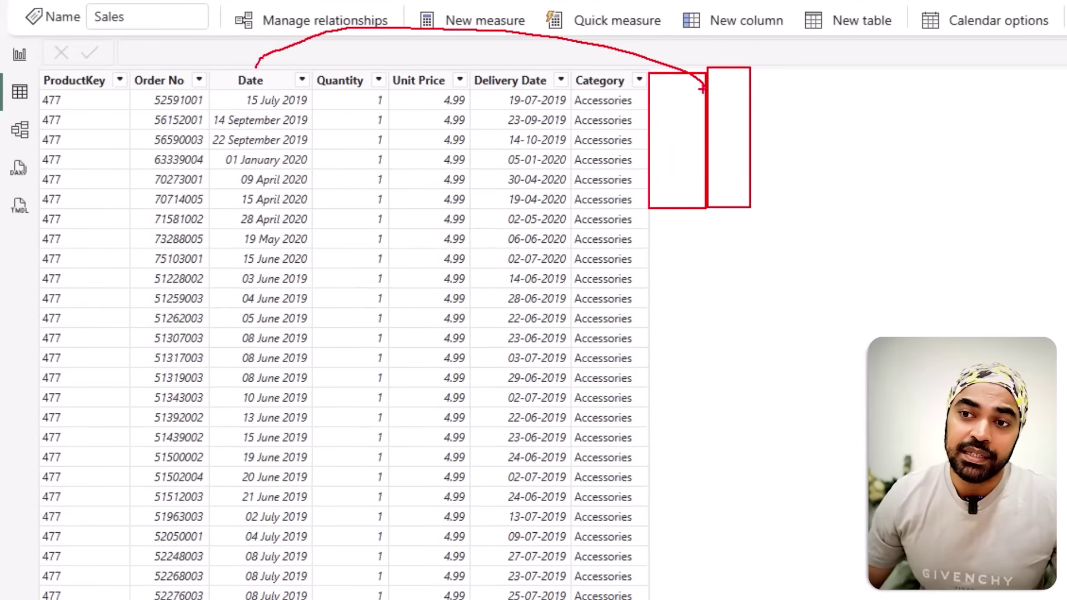
mouse_move(750, 70)
mouse_down()
mouse_move(626, 44)
mouse_move(561, 81)
mouse_move(578, 79)
mouse_up()
drag(795, 105, 886, 99)
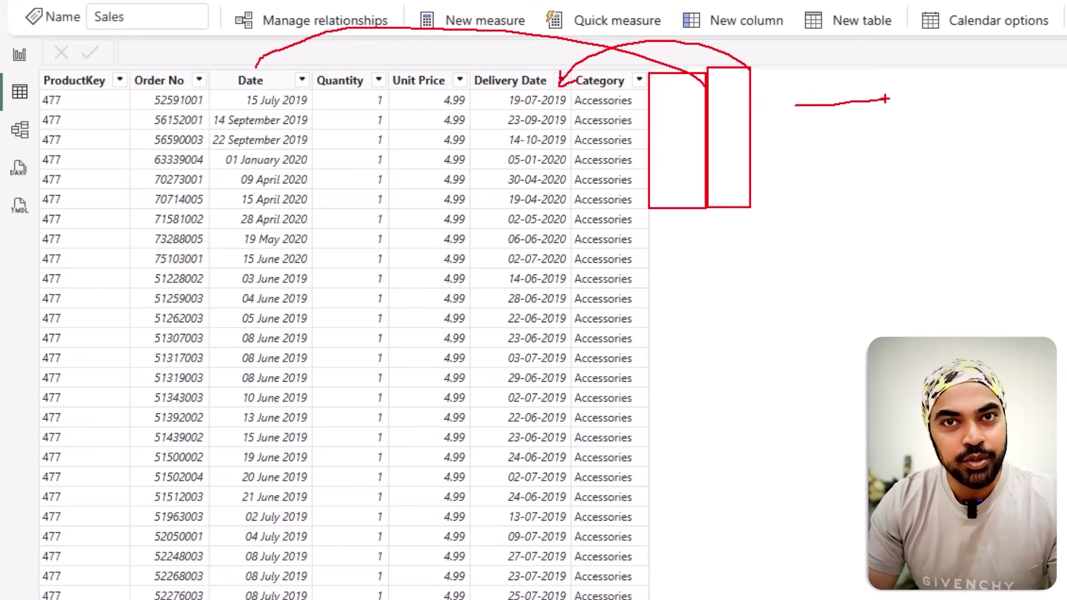
key(Escape)
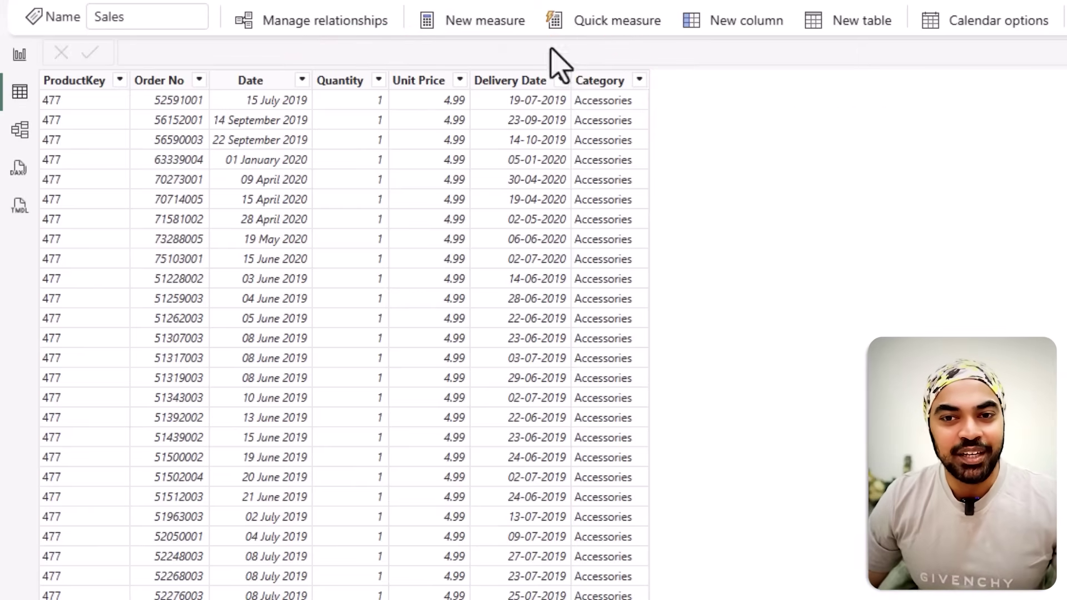
Open the DAX query editor and start a query with a DEFINE block and a COLUMN declaration
click(21, 175)
click(419, 200)
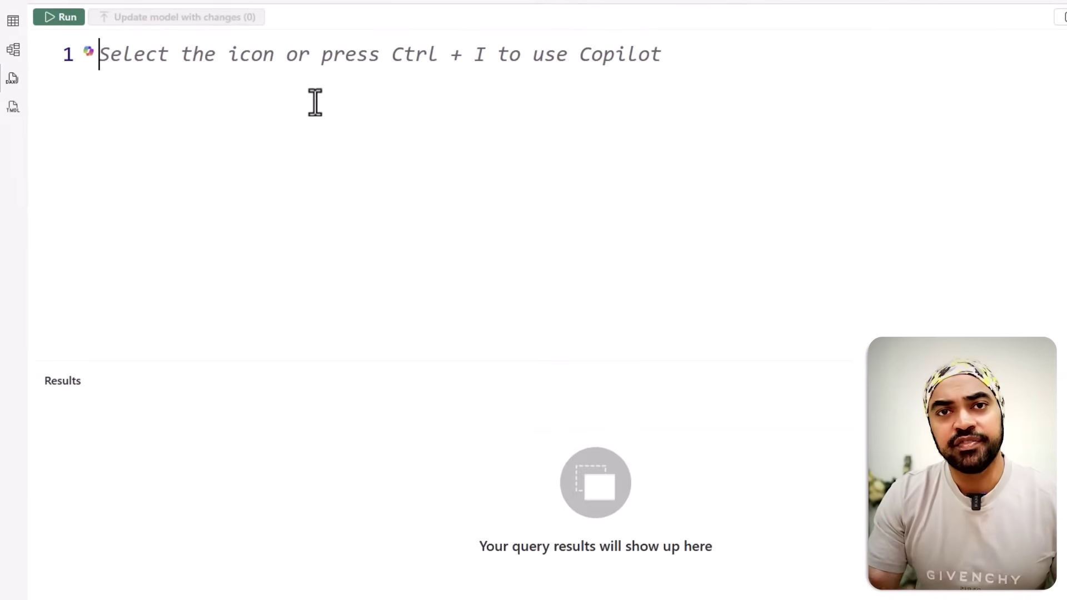
text(defin)
key(Return)
key(Return)
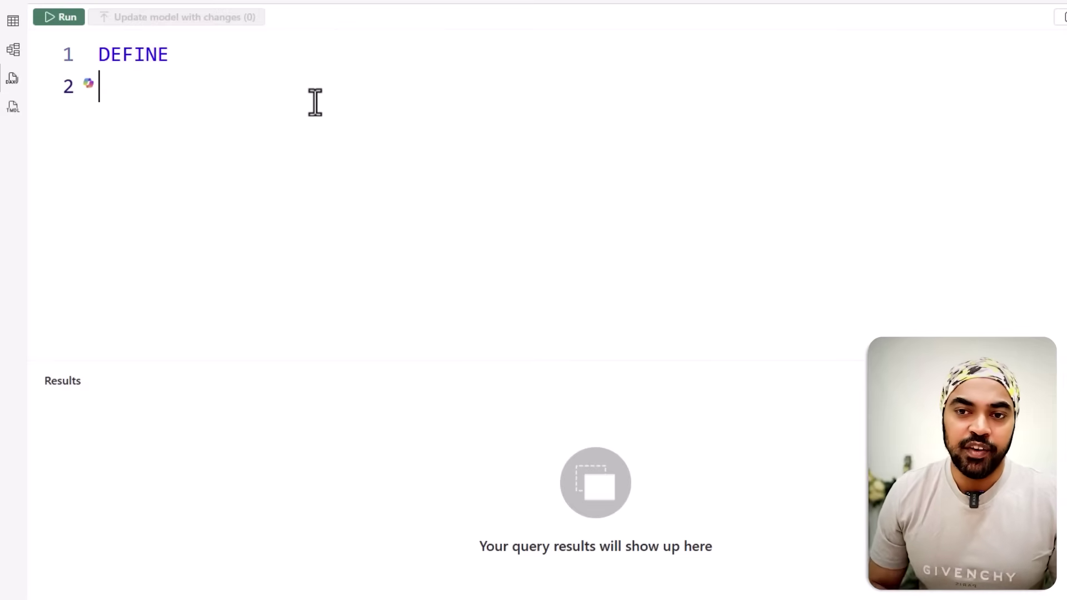
text(COLUMN)
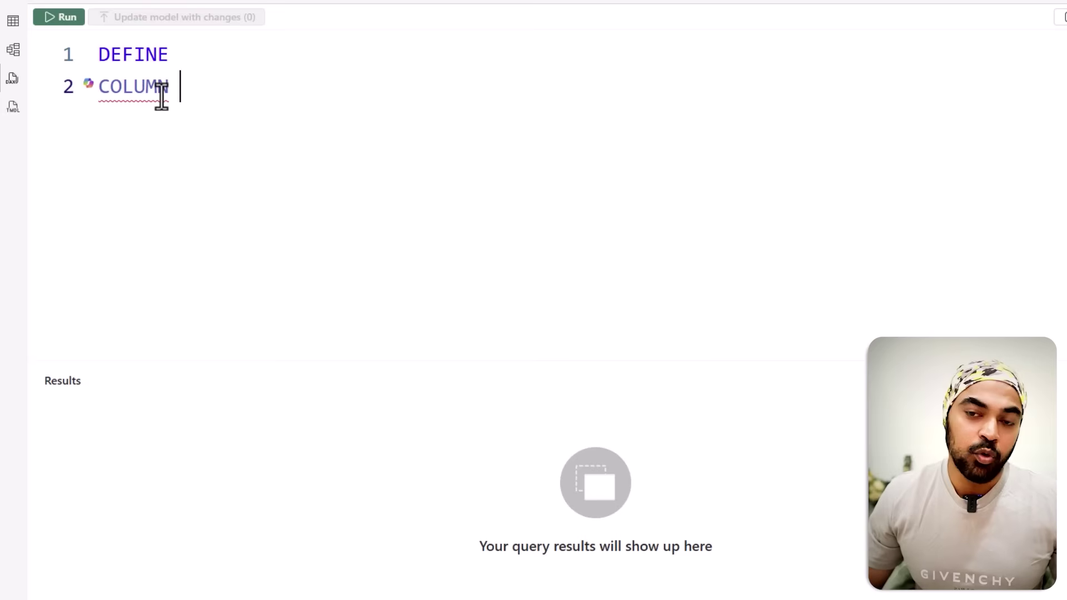
Declare the query column as Sales[SalesWeekYear] with a placeholder value of 1
mouse_move(161, 97)
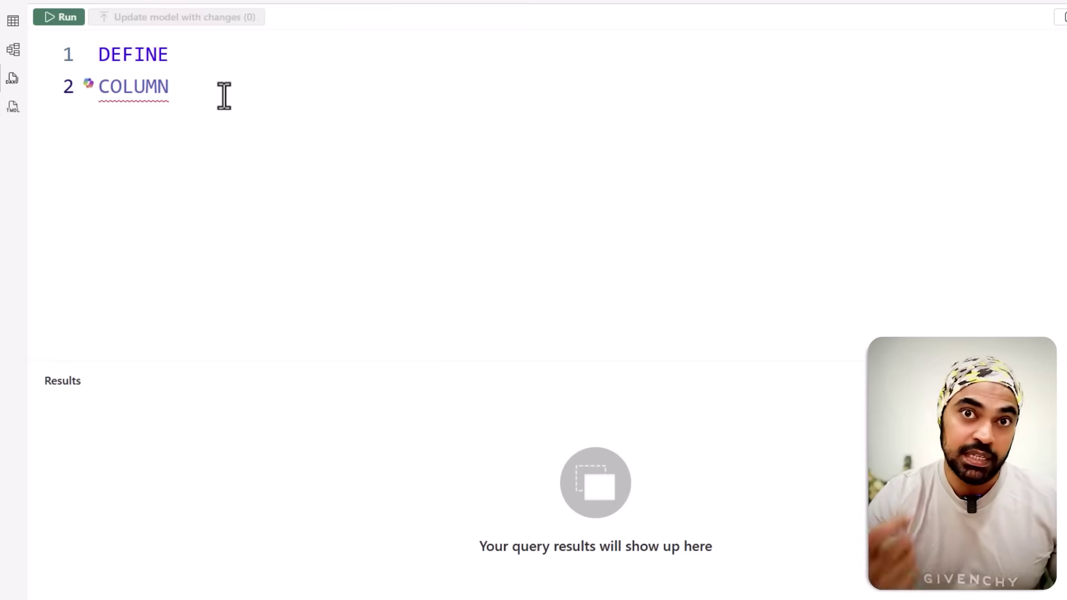
text(Sales[)
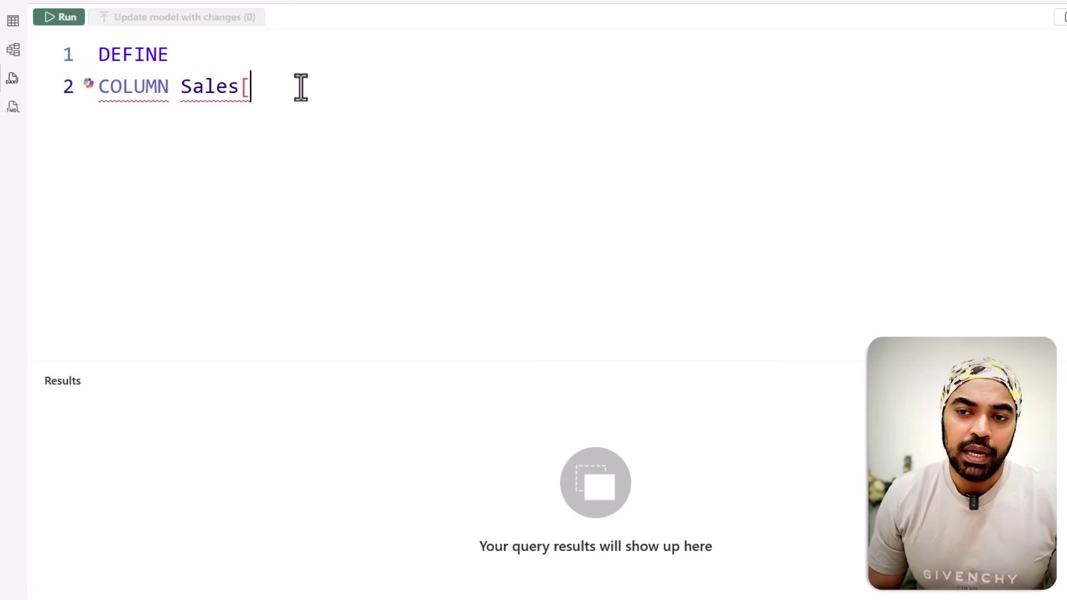
text(a)
key(BackSpace)
text(SalesWeekYear])
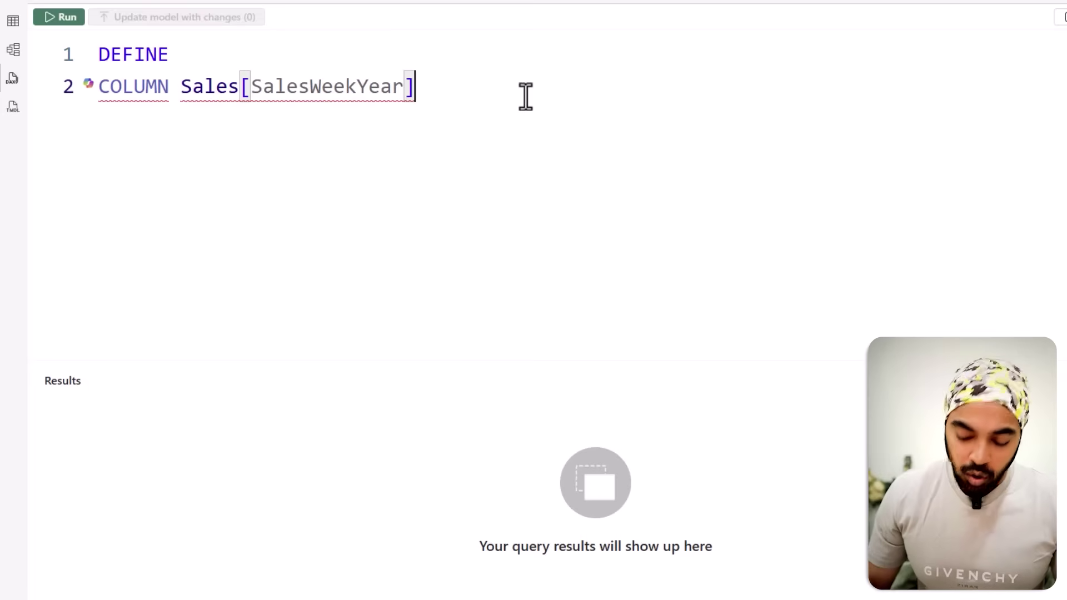
text( = )
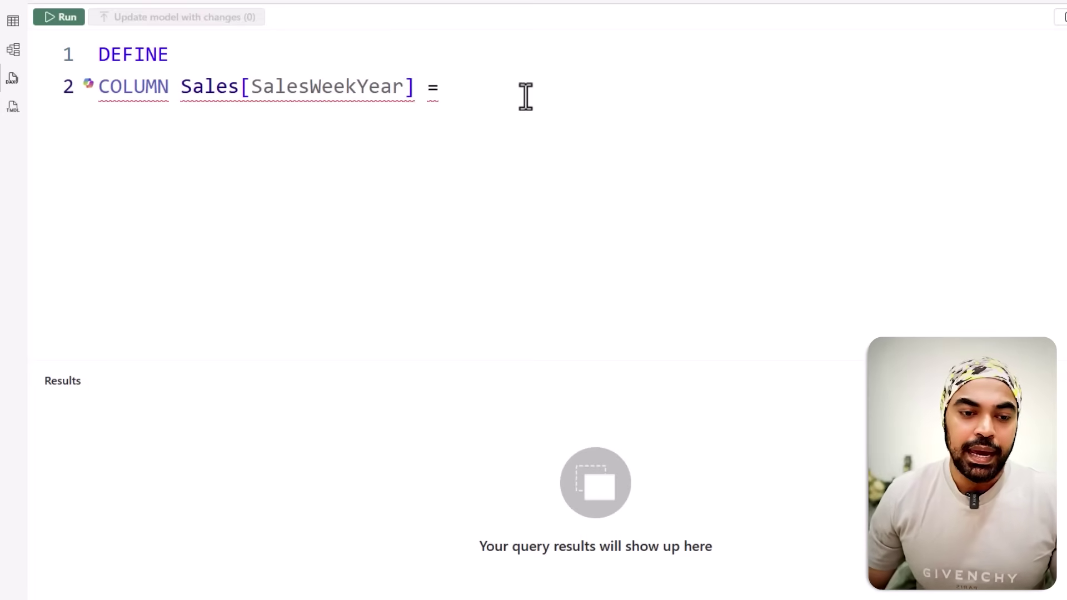
text(1)
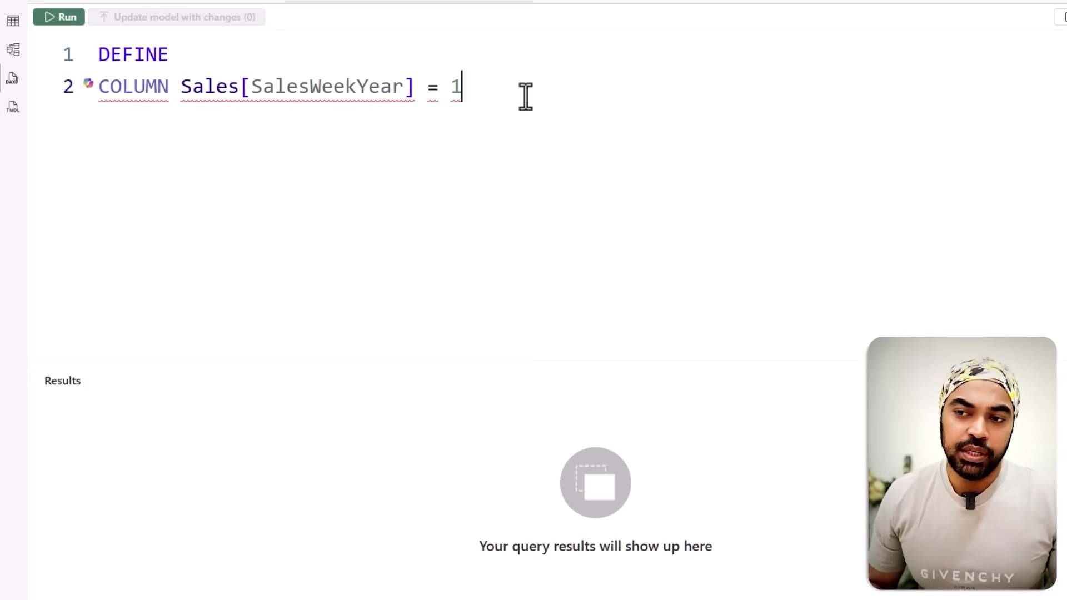
Add an evaluate statement returning the sales table beneath the column definition, and run the query
key(Return)
key(Return)
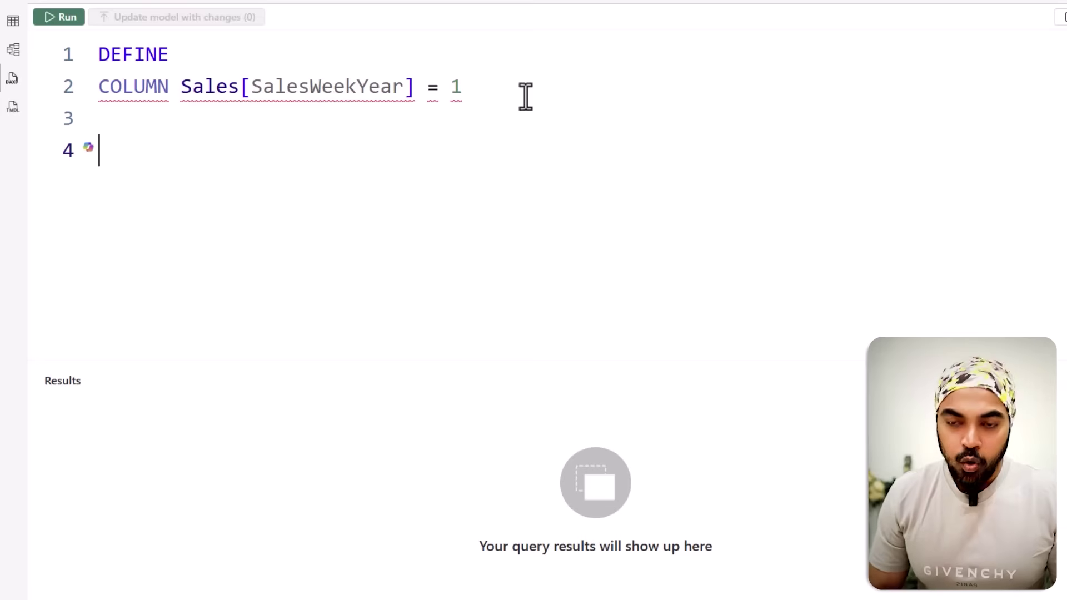
text(evaluate)
key(Return)
text(sales)
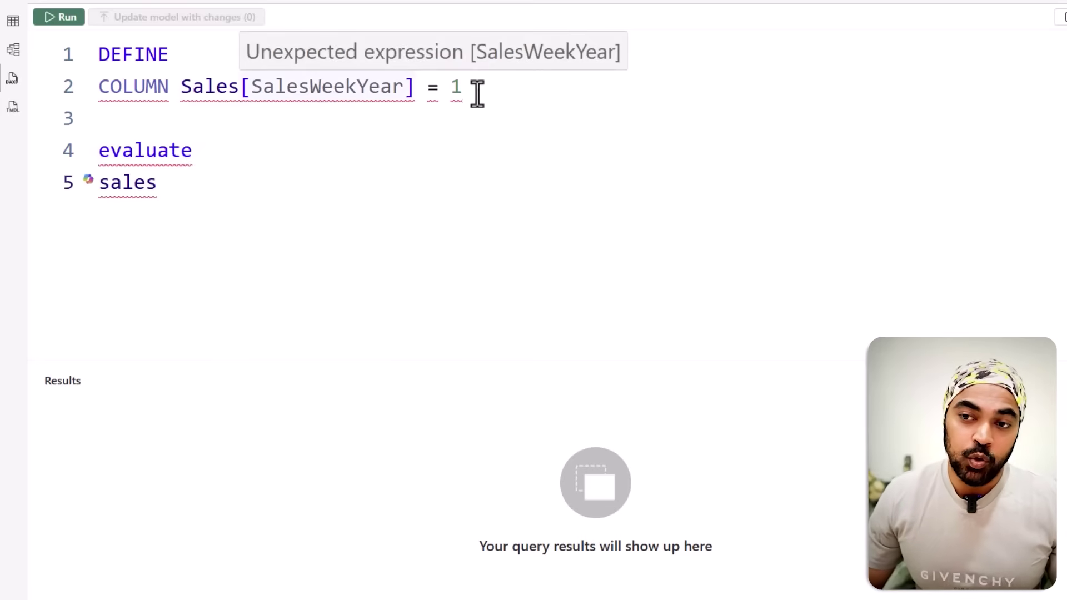
click(59, 20)
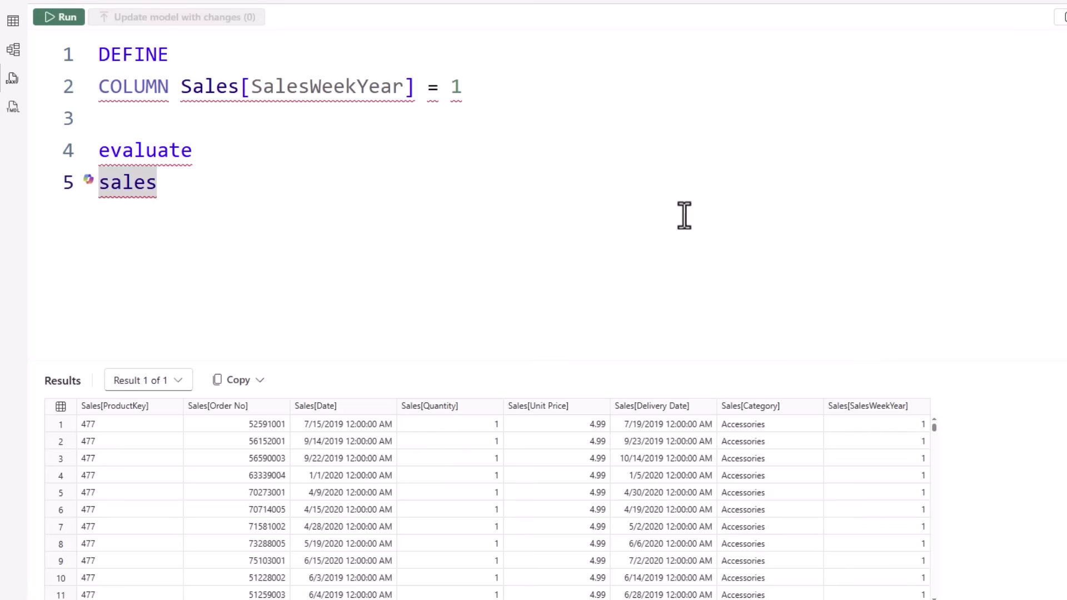
Replace the SalesWeekYear placeholder with WEEKNUM(Sales[Date], 2) and run the query
click(515, 93)
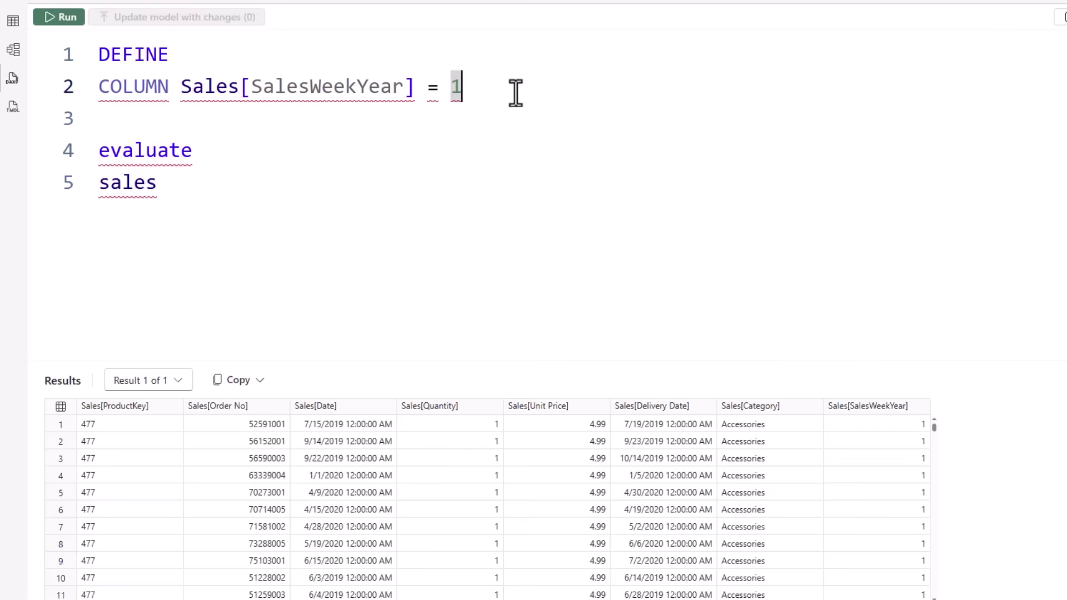
text(WEEKNUM(Sales[Date], 2))
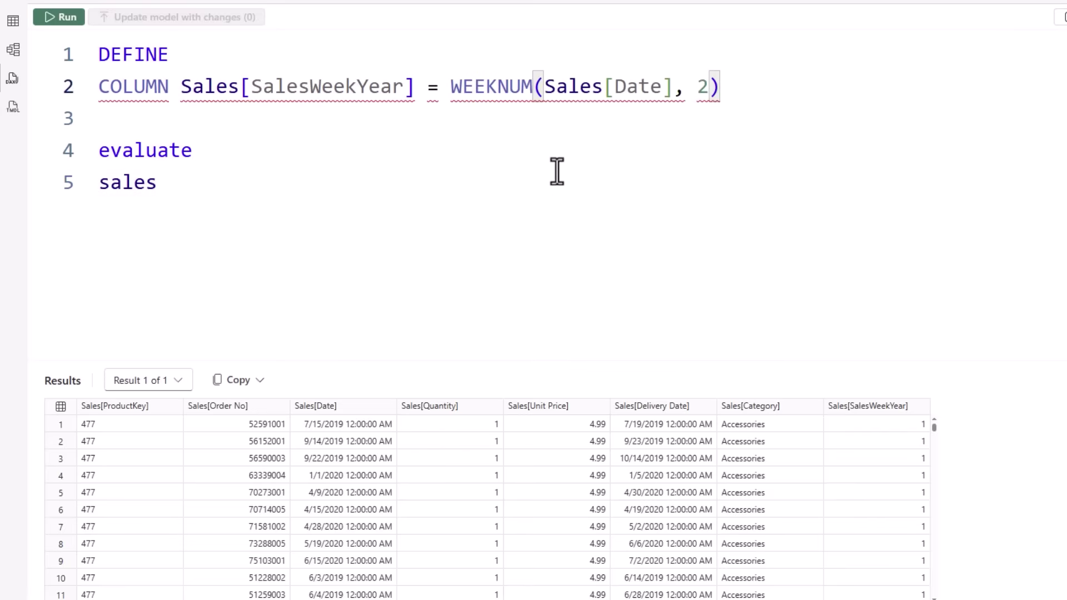
mouse_move(562, 89)
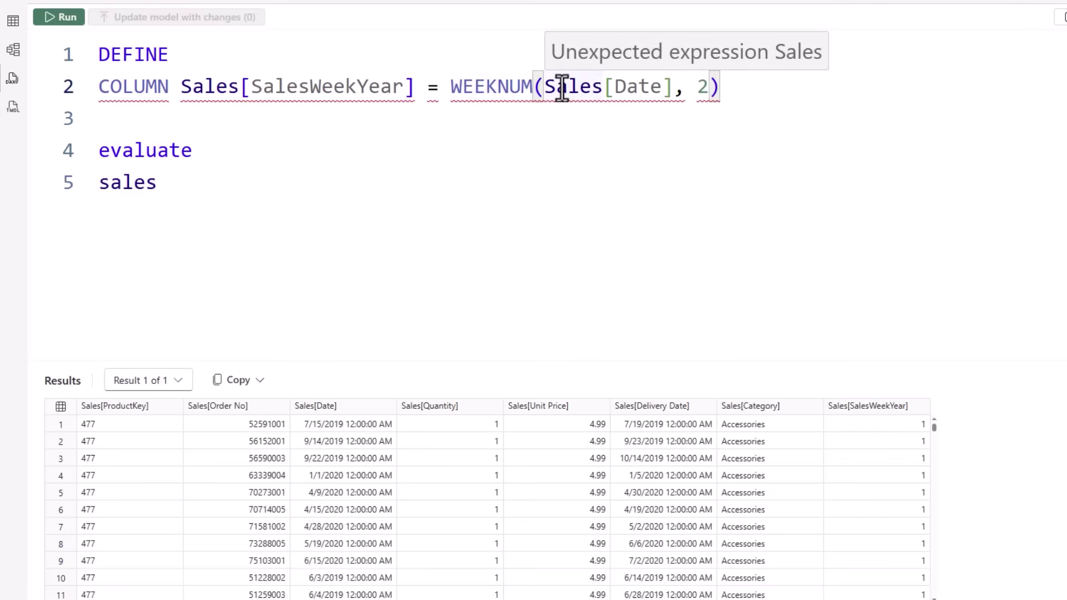
mouse_move(712, 93)
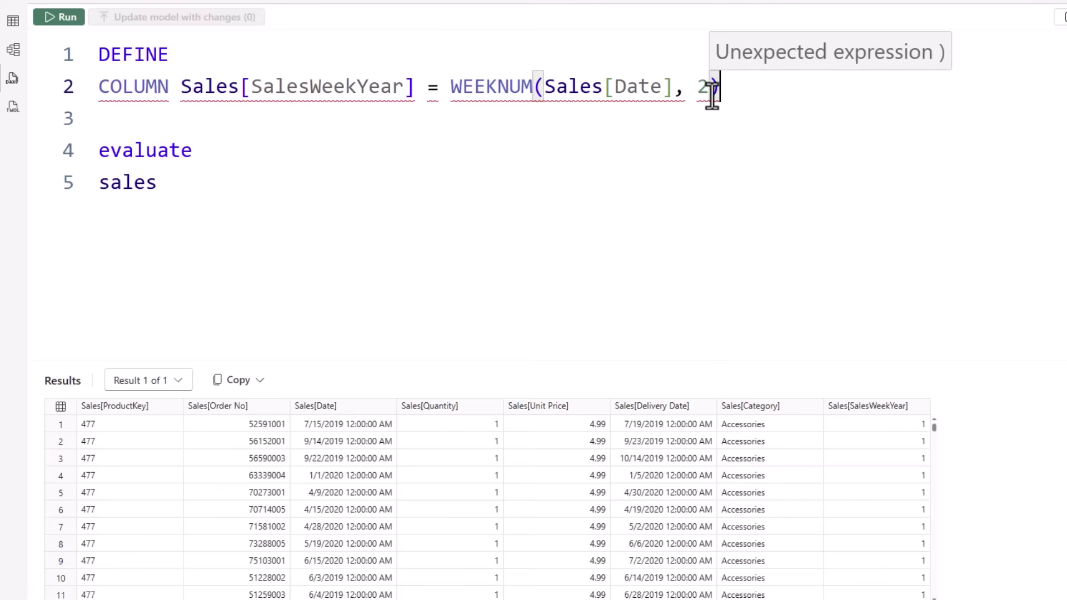
click(51, 17)
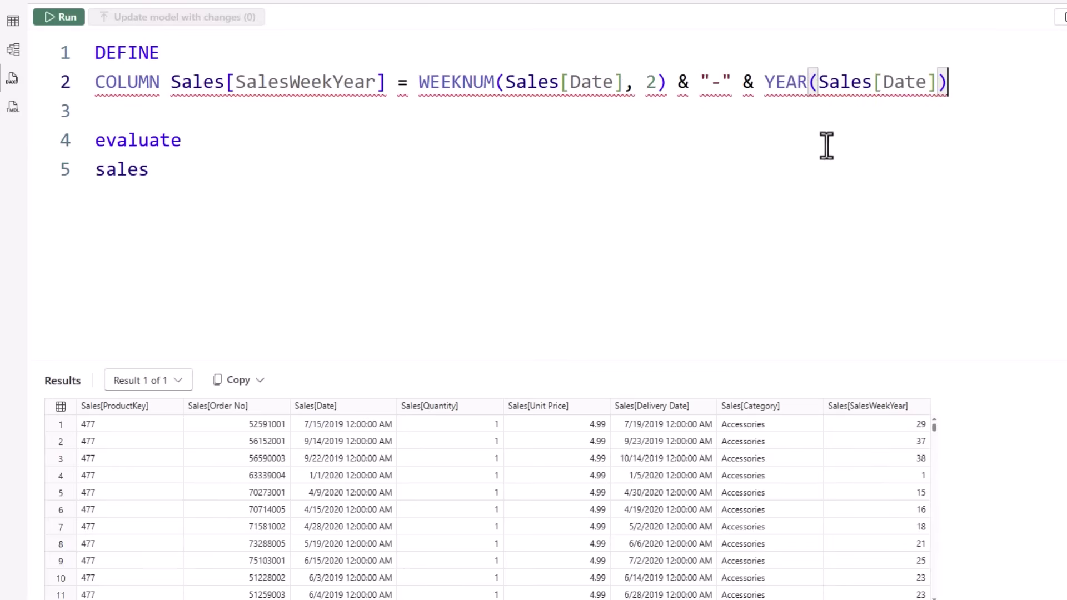
Run the query with SalesWeekYear defined as WEEKNUM(Sales[Date], 2) & "-" & YEAR(Sales[Date])
click(540, 82)
click(723, 84)
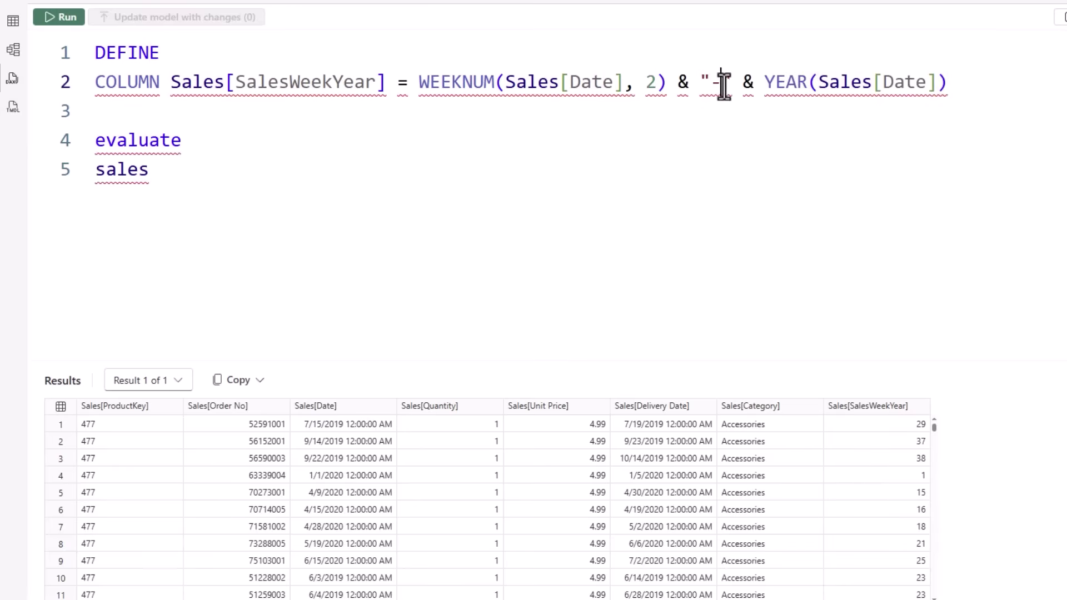
click(857, 95)
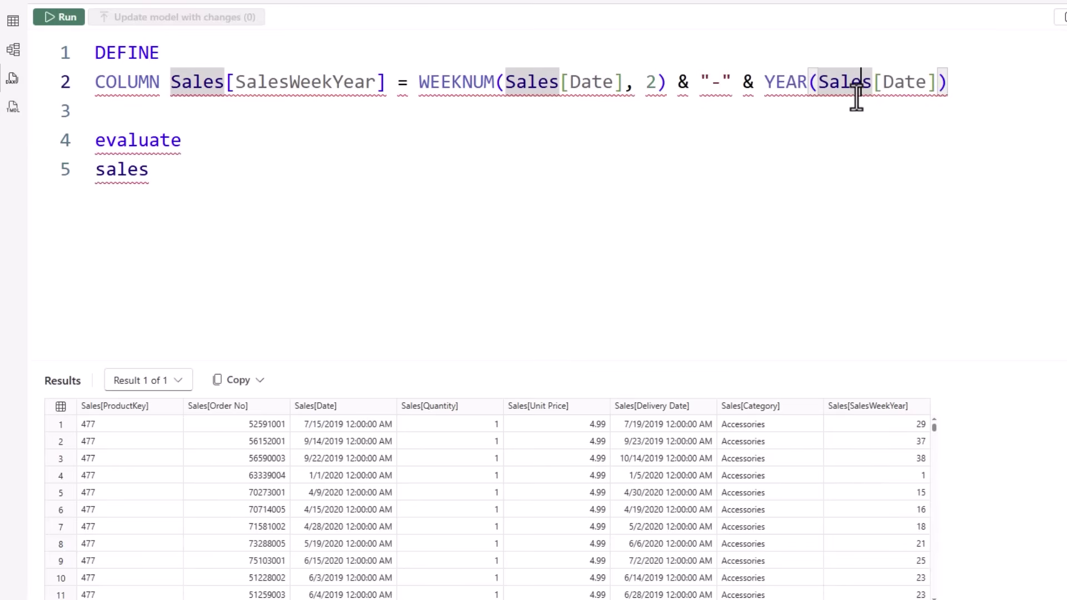
click(66, 19)
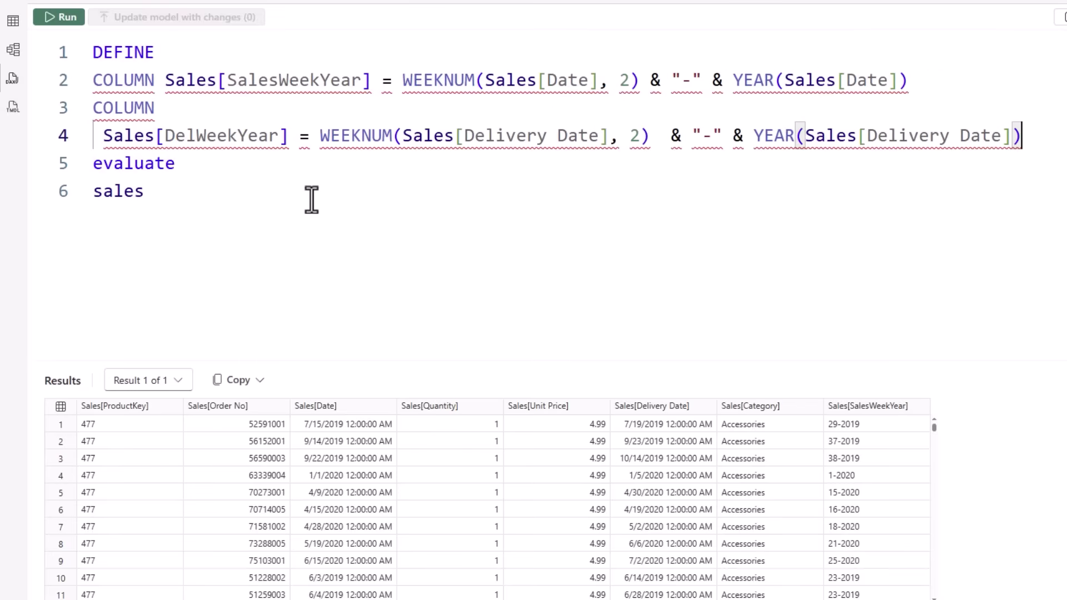
Review the Sales[DelWeekYear] column definition, checking its WEEKNUM and YEAR parts based on Sales[Delivery Date] and the hyphen separator
drag(90, 119, 120, 122)
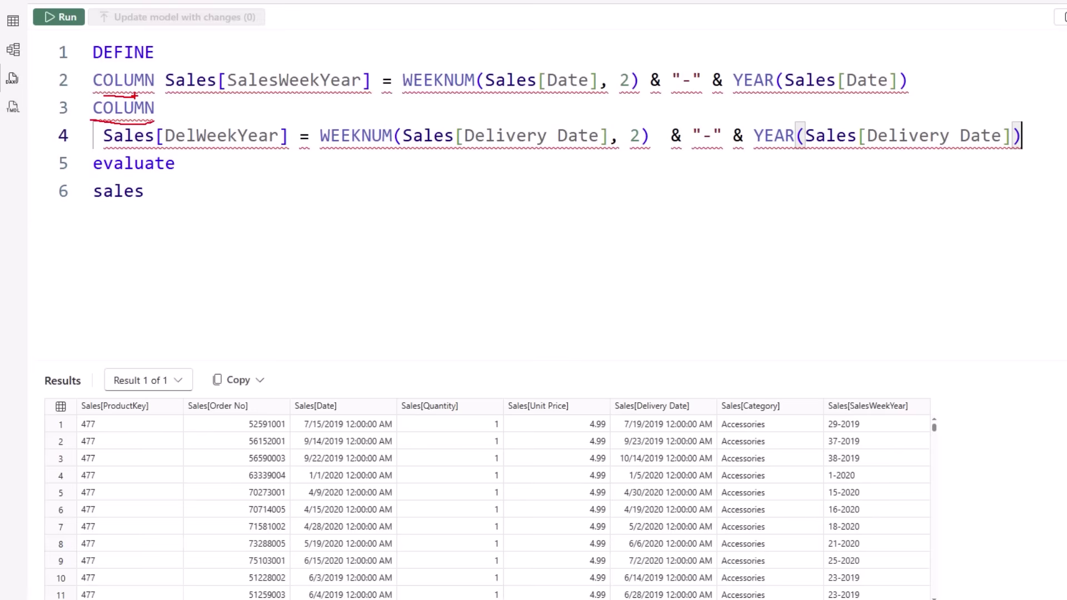
key(Escape)
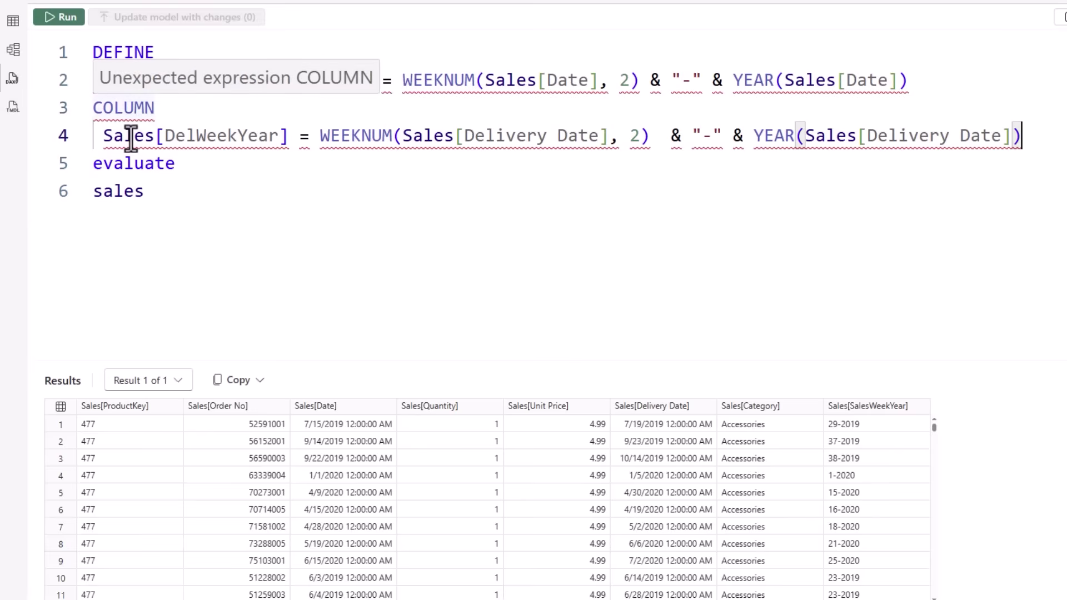
click(134, 136)
click(222, 219)
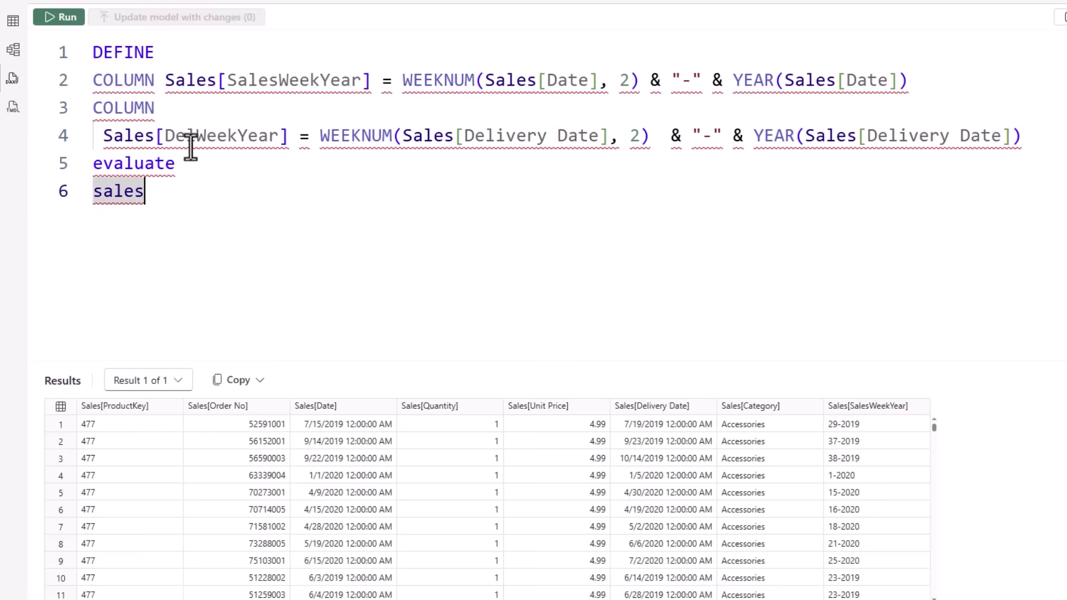
click(175, 140)
drag(187, 140, 261, 143)
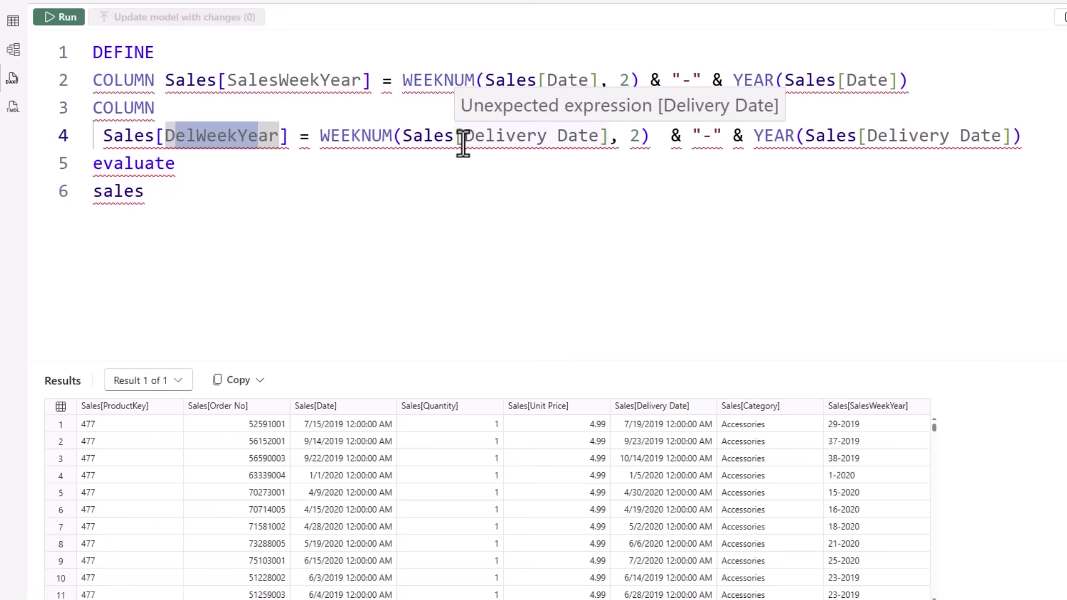
drag(332, 139, 384, 149)
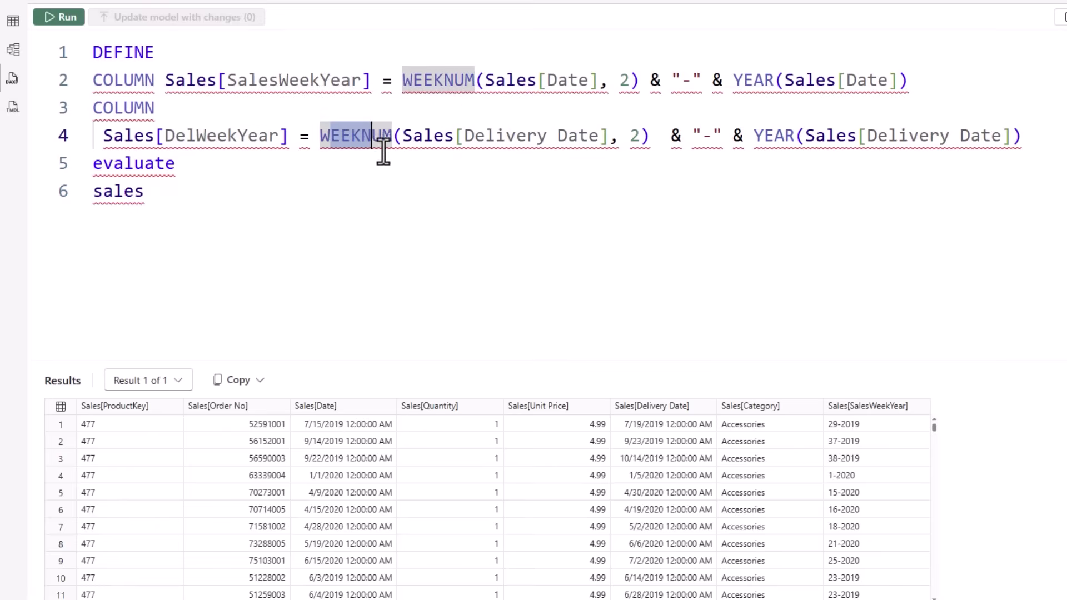
click(634, 137)
drag(487, 139, 565, 140)
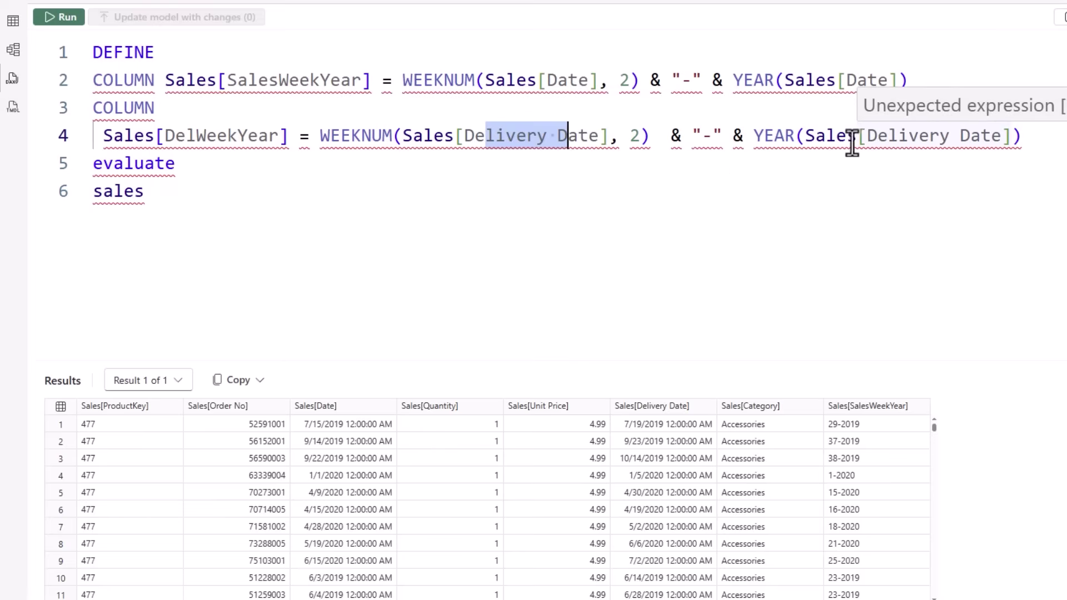
double_click(924, 136)
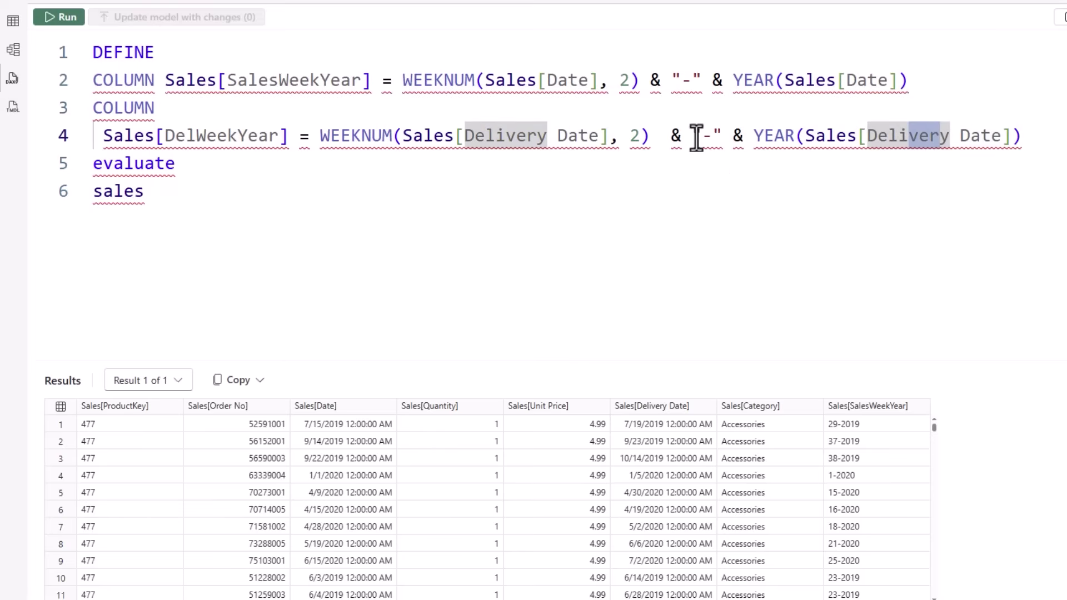
drag(692, 136, 720, 136)
double_click(132, 192)
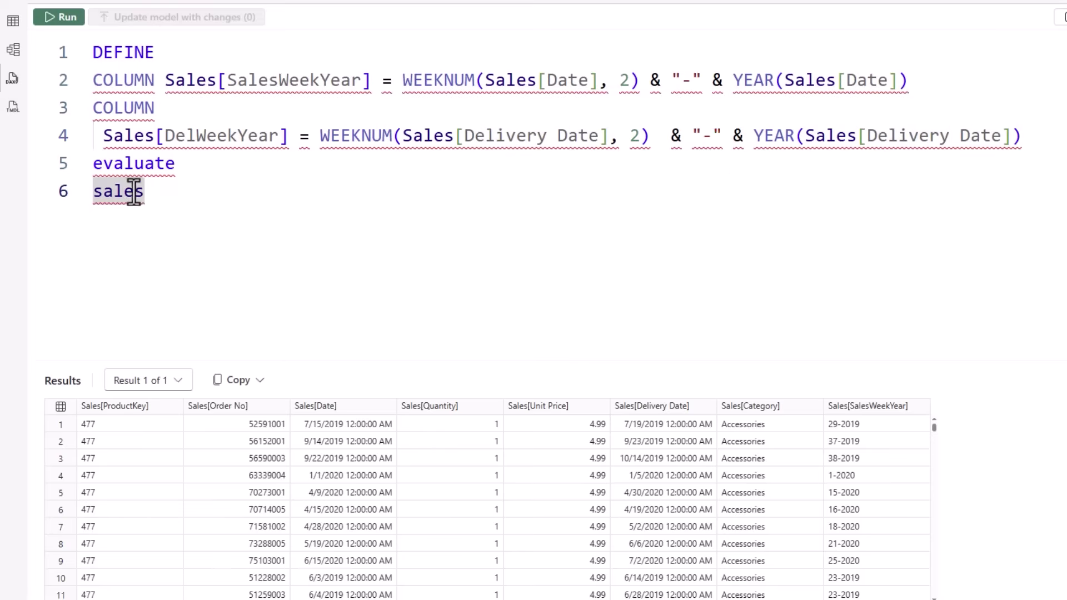
Run the query with both the SalesWeekYear and DelWeekYear columns and return to the report
click(62, 18)
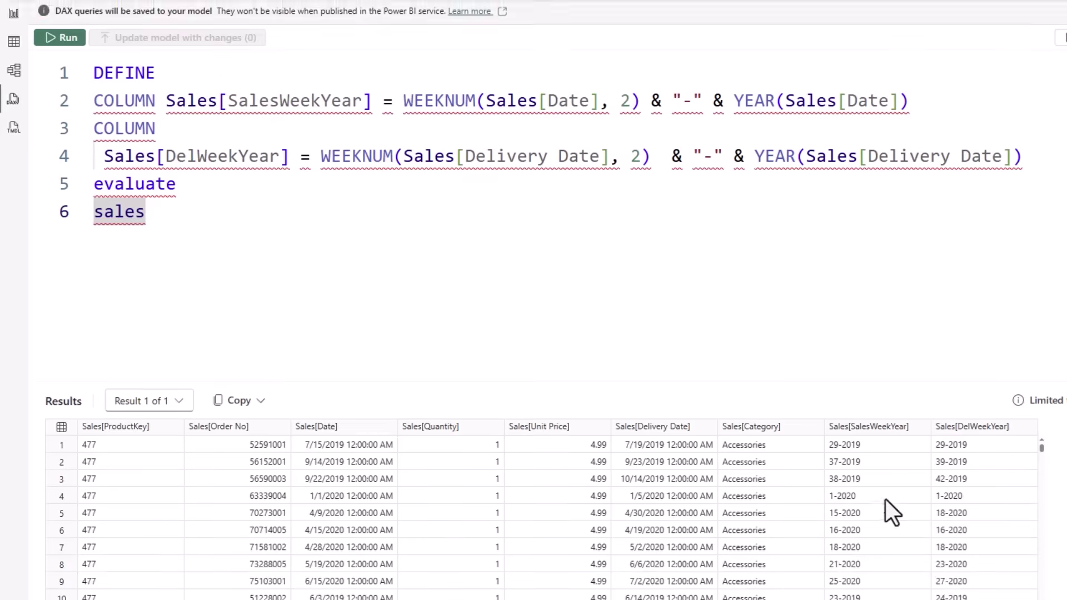
click(15, 42)
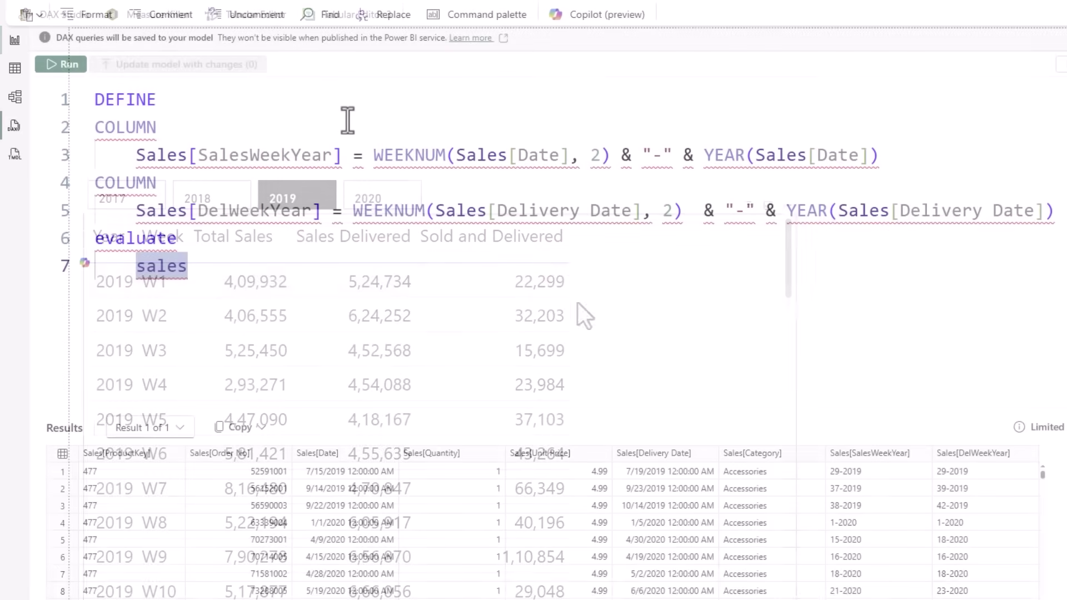
Replace the evaluated Sales table with a CALCULATETABLE filtering SalesWeekYear and DelWeekYear to "1-2019", and run the query
mouse_move(175, 268)
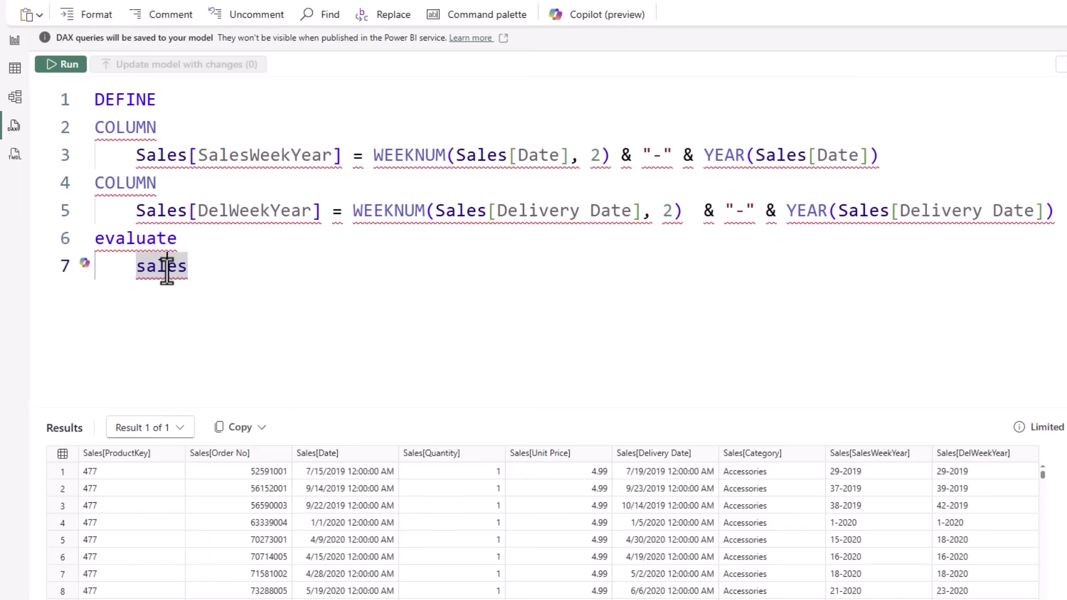
drag(137, 269, 190, 268)
text(CALCULATETABLE(   Sales,   Sales[SalesWeekYear] = "1-2019",   Sales[DelWeekYear] = "1-2019"))
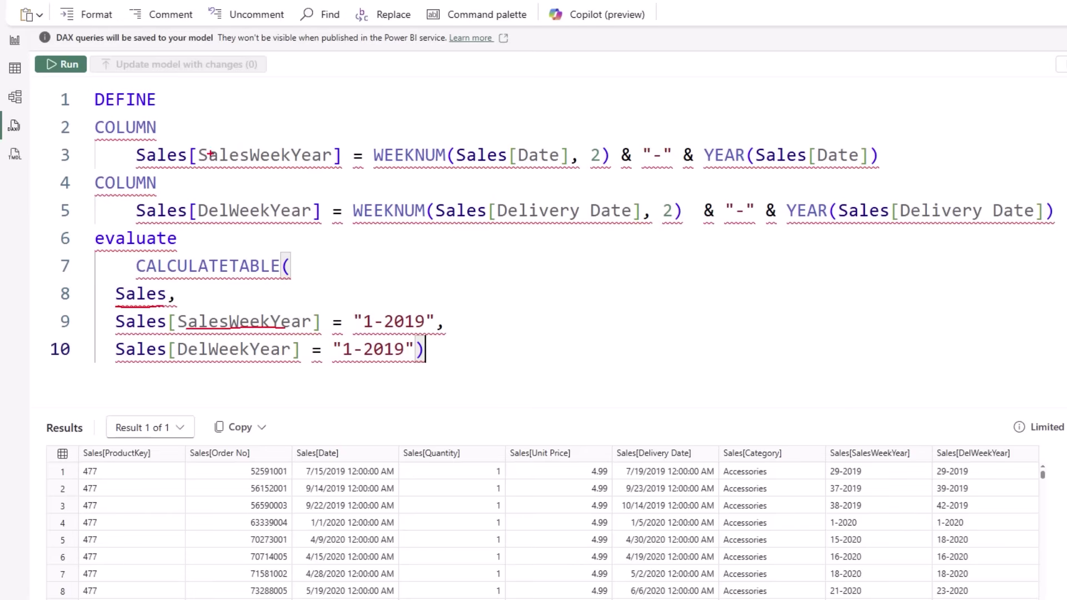
drag(216, 168, 293, 173)
drag(392, 312, 416, 287)
drag(216, 369, 239, 350)
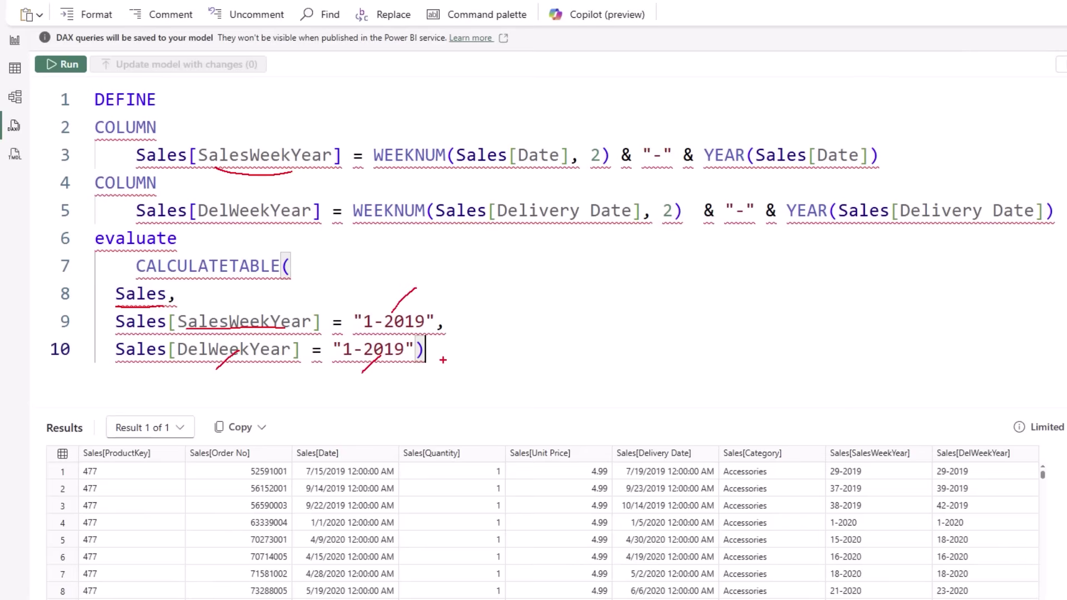
key(Escape)
click(66, 65)
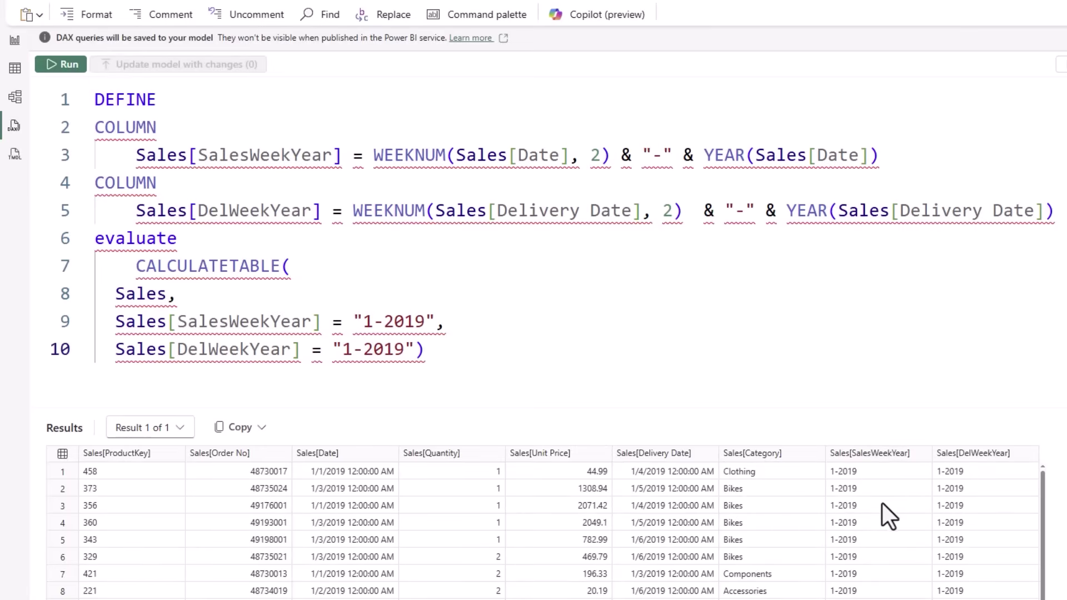
Review the filtered rows, checking the SalesWeekYear, DelWeekYear, Quantity and Unit Price columns
scroll(883, 515, down, 1)
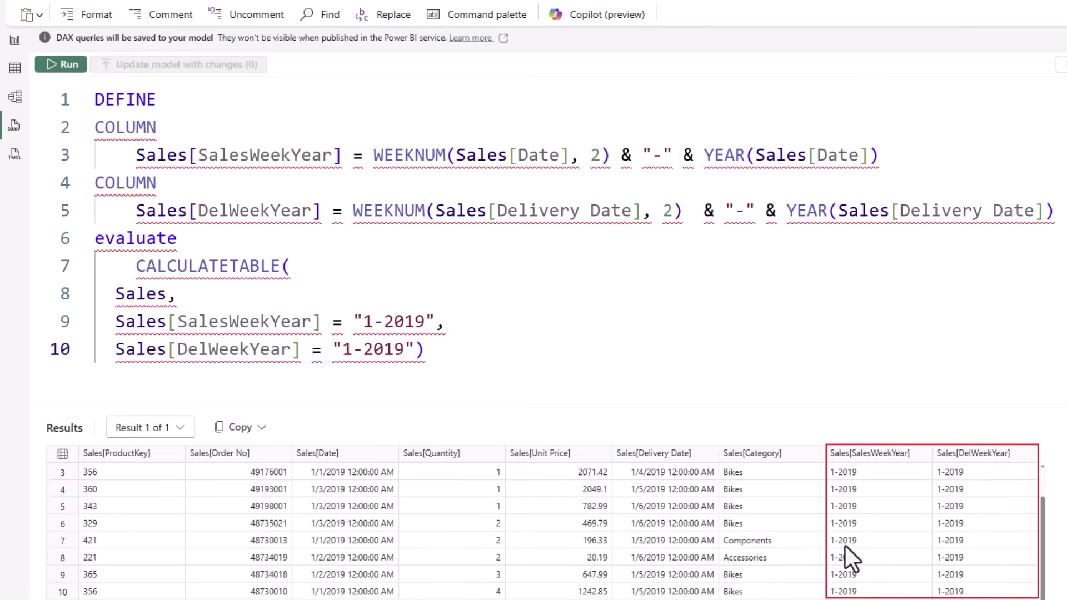
scroll(952, 521, up, 1)
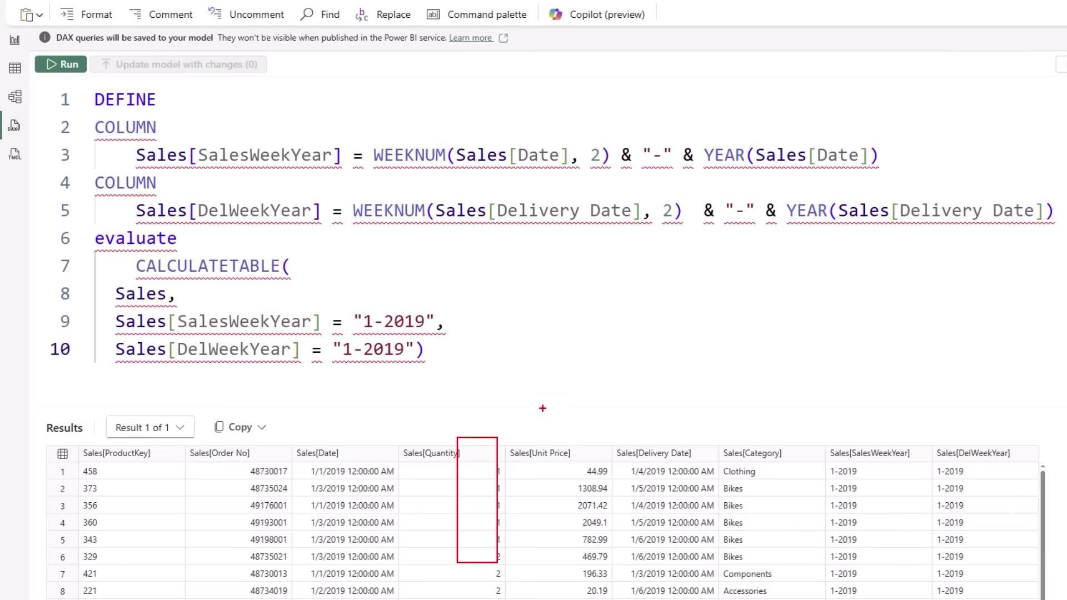
drag(542, 408, 600, 589)
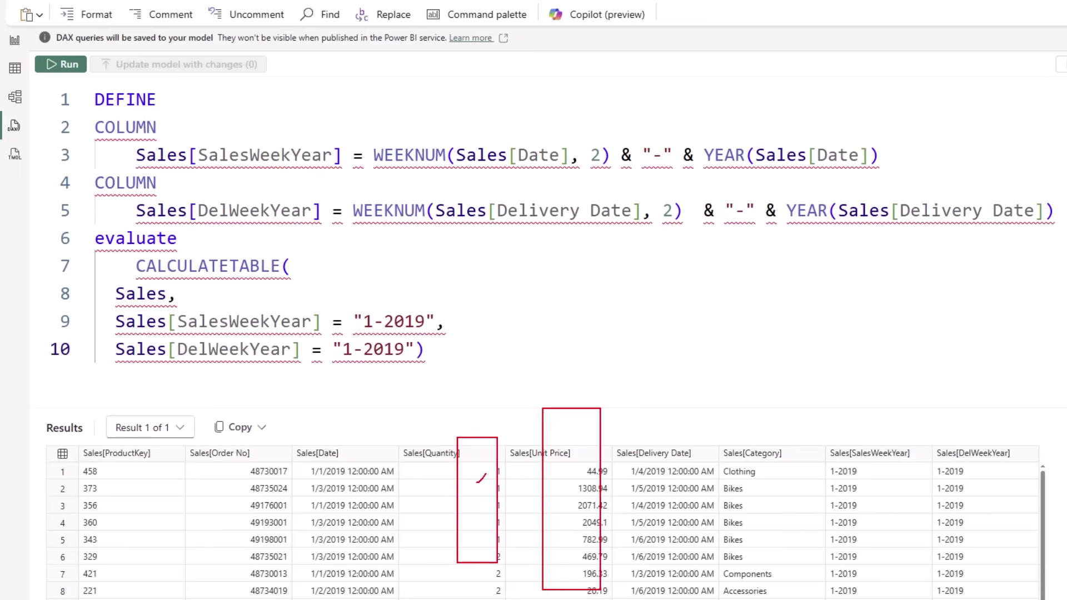
drag(486, 474, 500, 455)
drag(583, 508, 591, 481)
key(Escape)
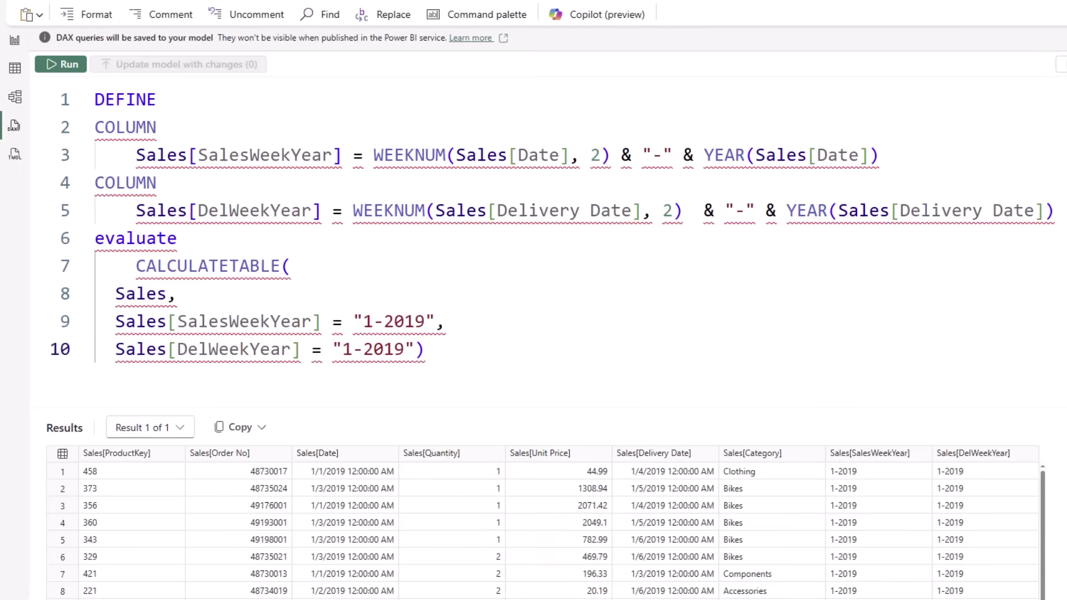
Wrap the CALCULATETABLE expression in SUMX as its table argument, ending it with a comma
click(257, 239)
key(Right)
text(sumx)
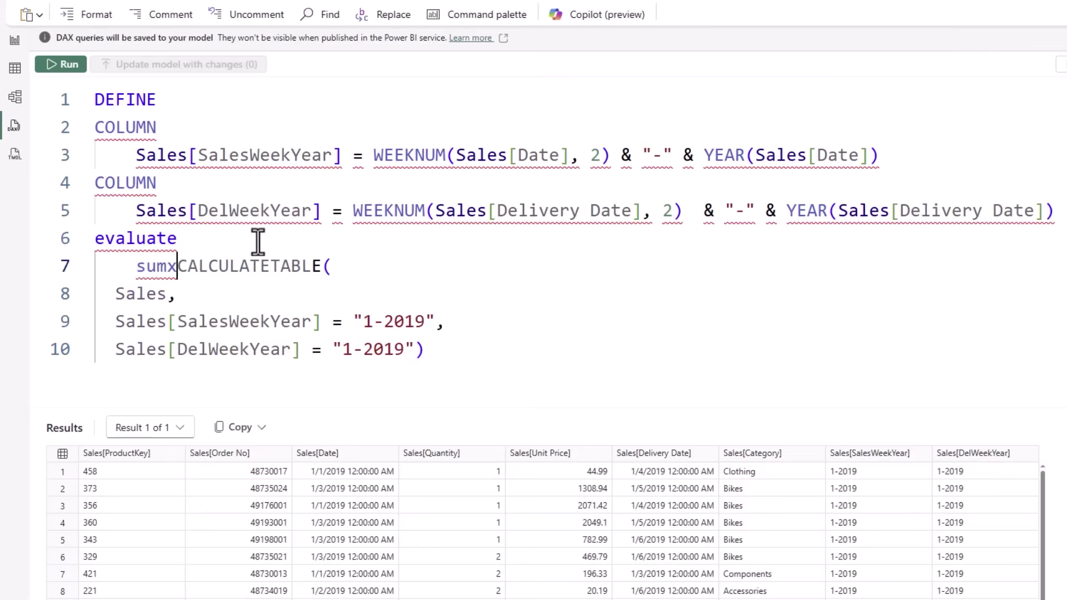
text(()
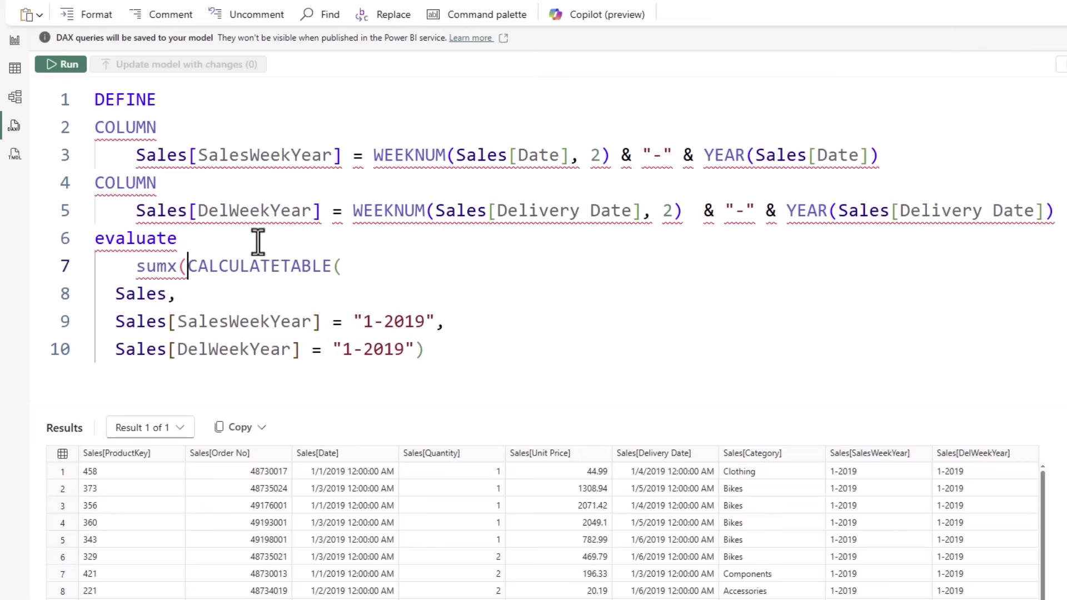
key(shift+Down)
key(shift+Down)
key(shift+Down)
key(shift+End)
key(End)
text(,)
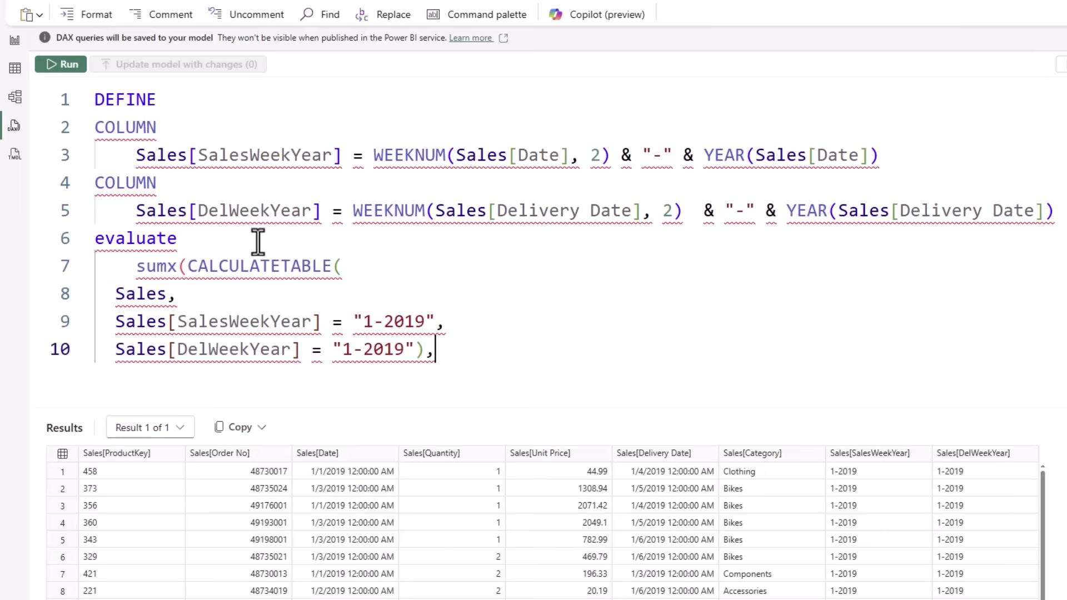
Enter Sales[Quanity] * Sales[Unit Price] on a new line as the SUMX expression and close the function
key(Return)
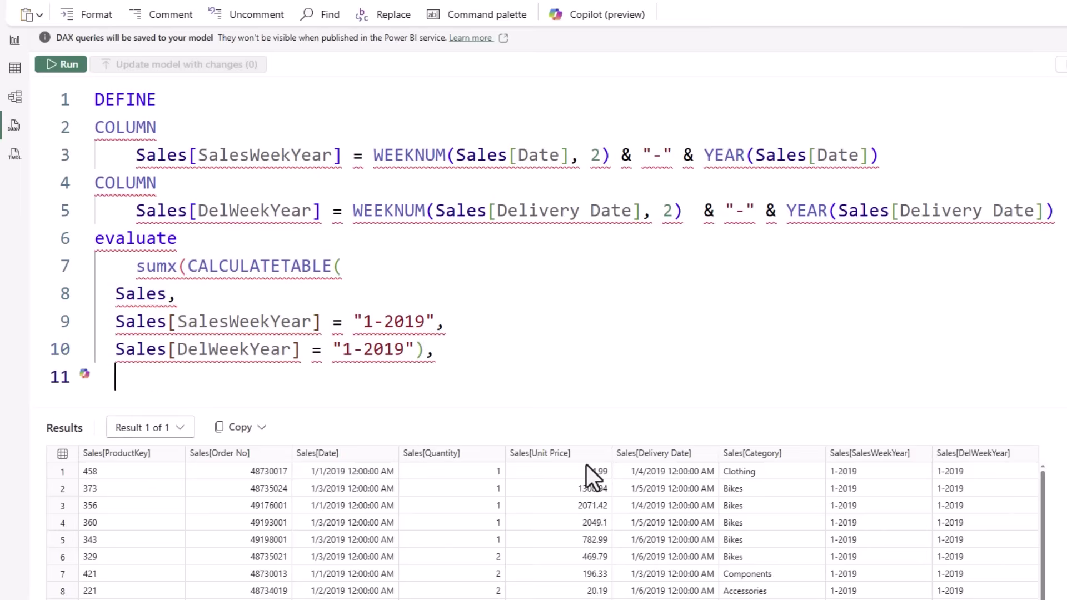
text(Sales[Quanity] * )
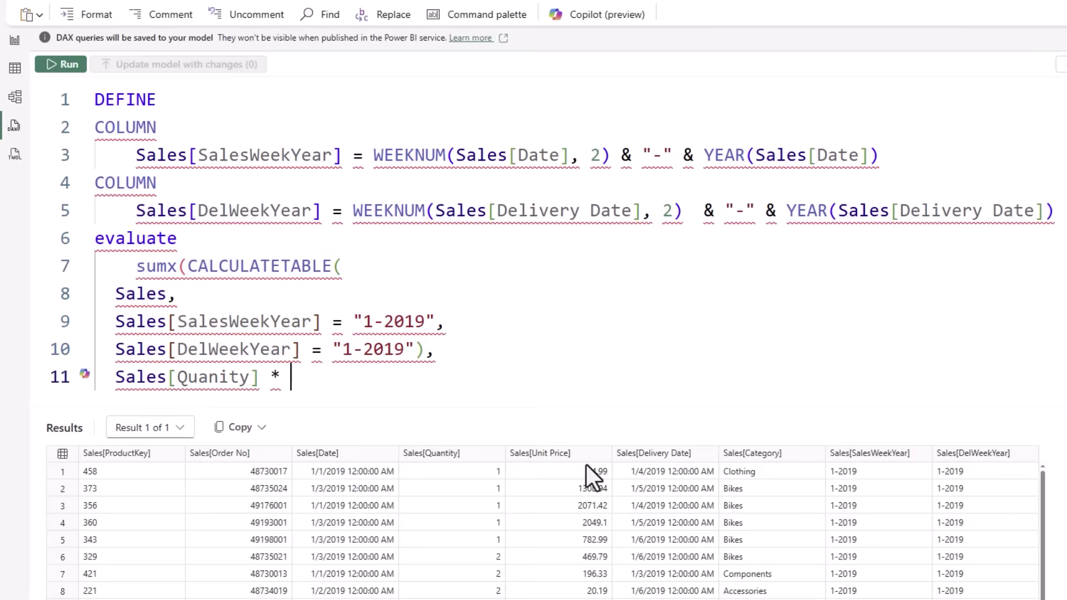
text(Sales[Unit Price]))
key(shift+alt+f)
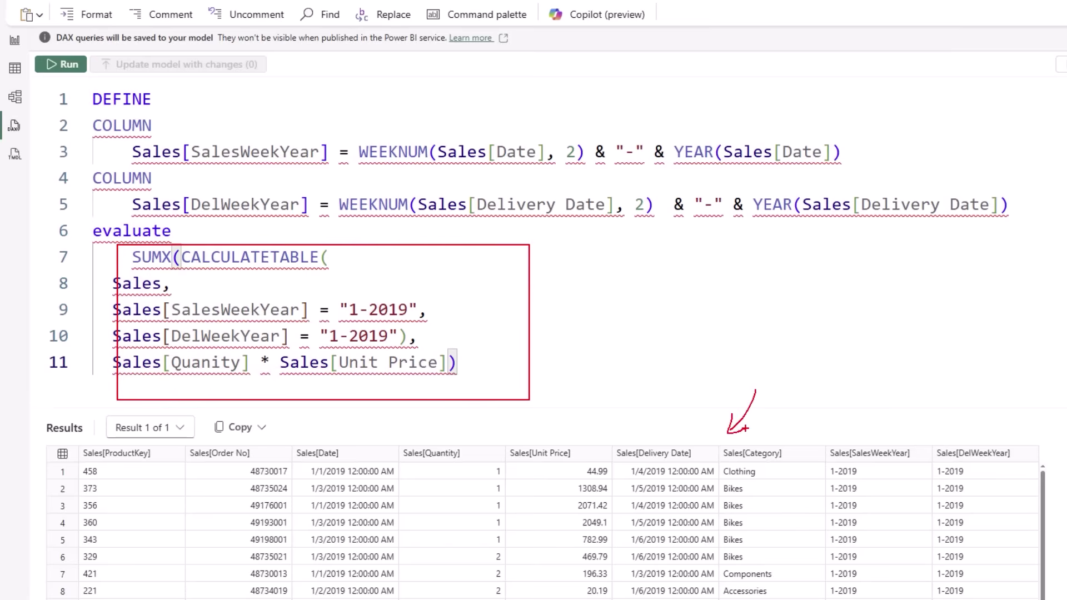
Enclose the whole SUMX expression in curly braces and run the query
click(132, 256)
text({)
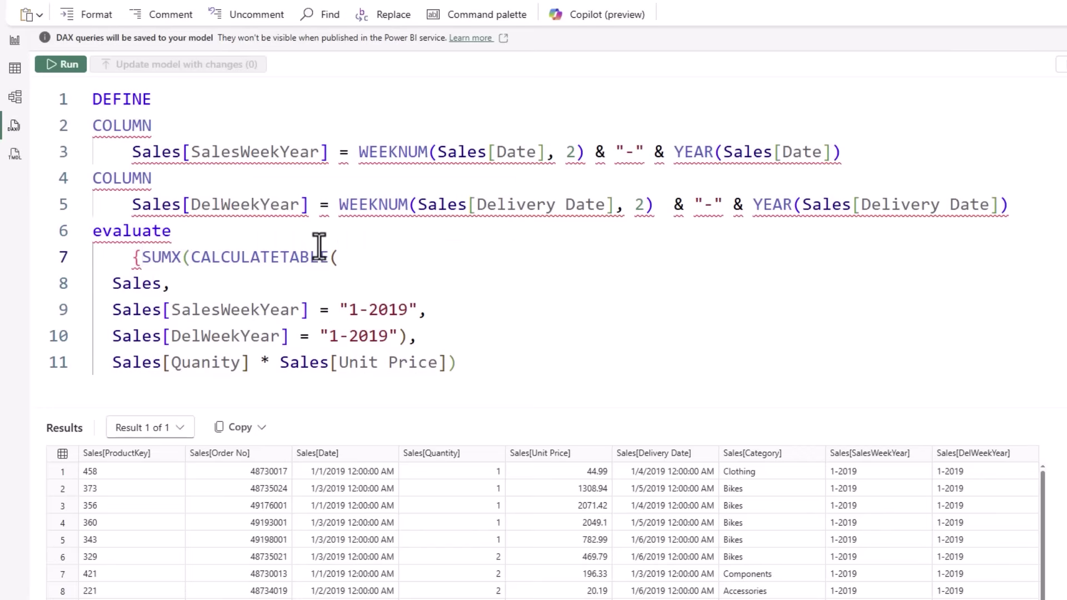
click(482, 362)
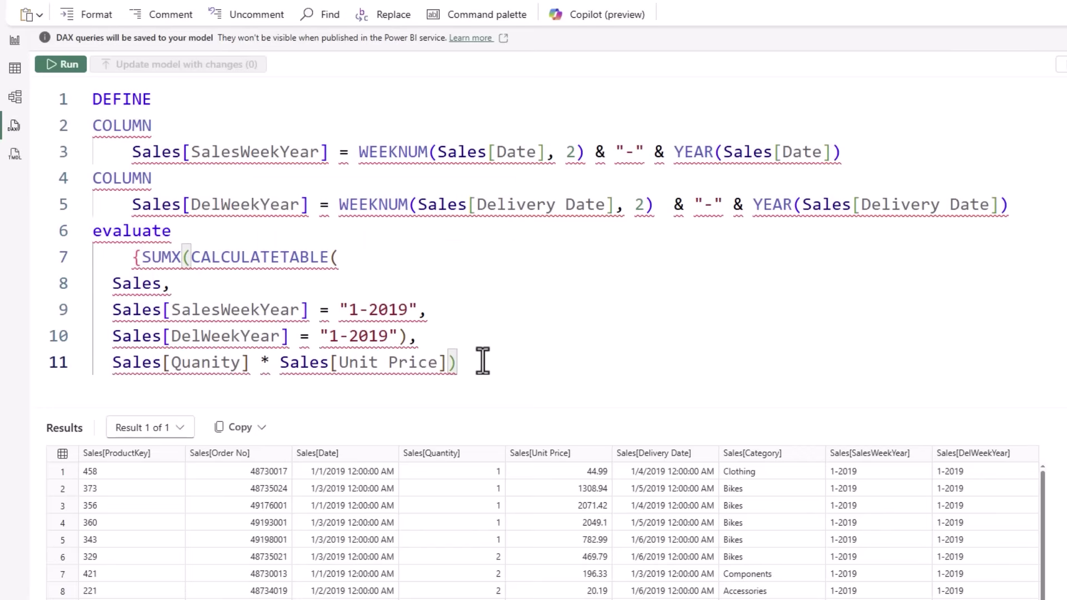
text(})
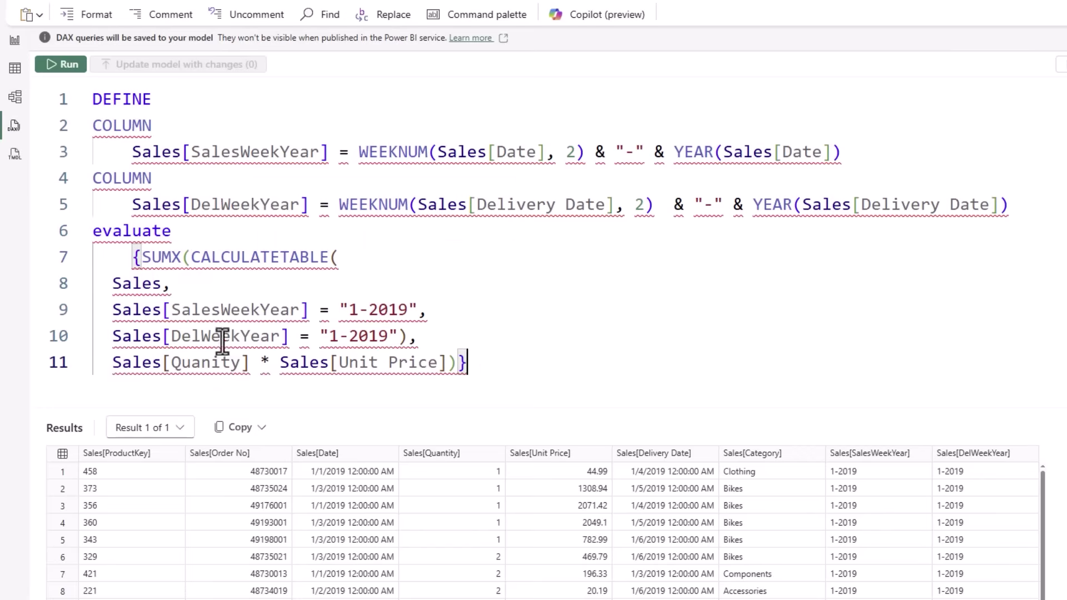
click(62, 66)
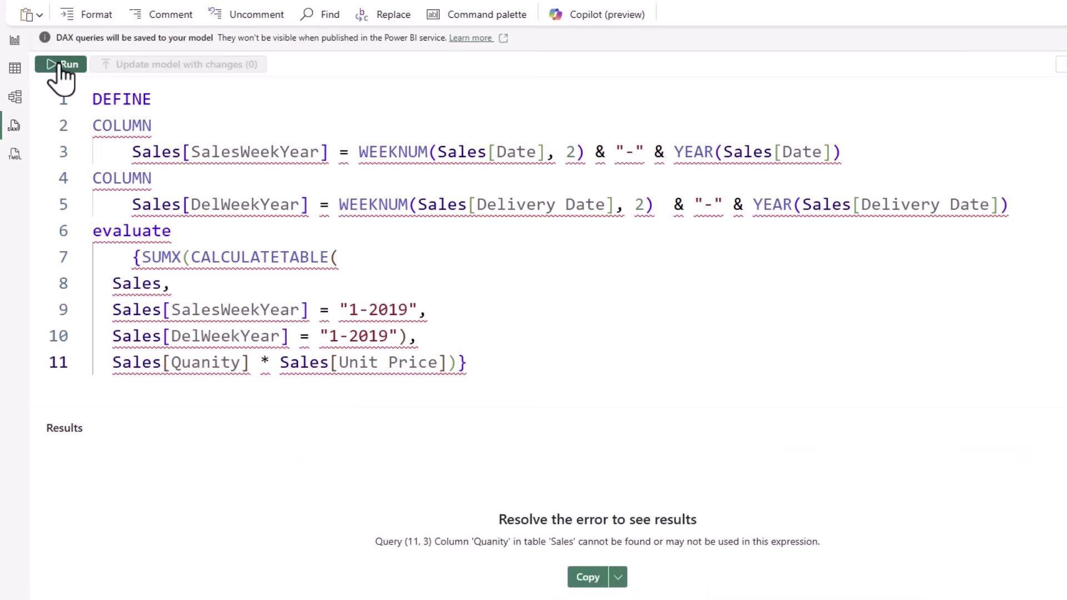
Correct the misspelled column reference to Sales[Quantity], format the query with indented lines and rerun it
click(532, 364)
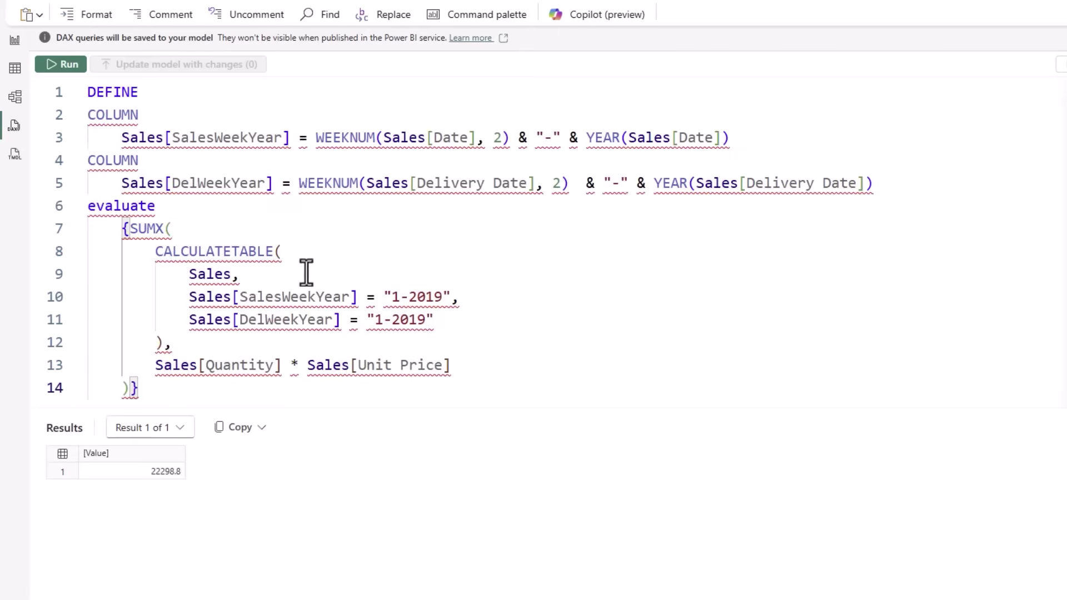
mouse_move(249, 365)
drag(205, 365, 281, 365)
click(282, 365)
double_click(433, 365)
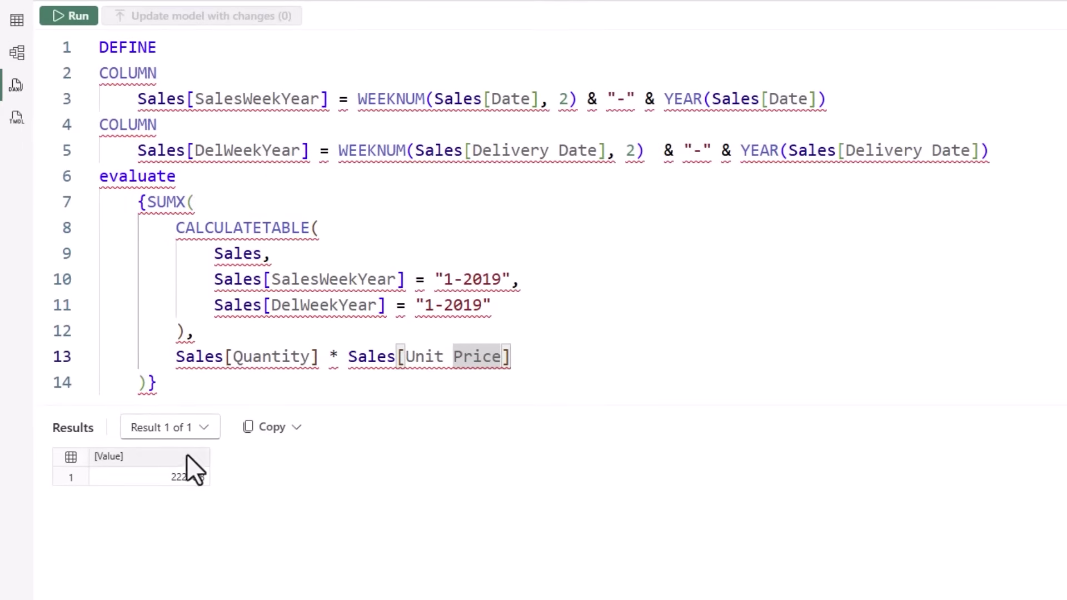
Return to the report and examine how the W1 Total Sales for 2019 split across delivery weeks W1, W2 and W3
click(17, 4)
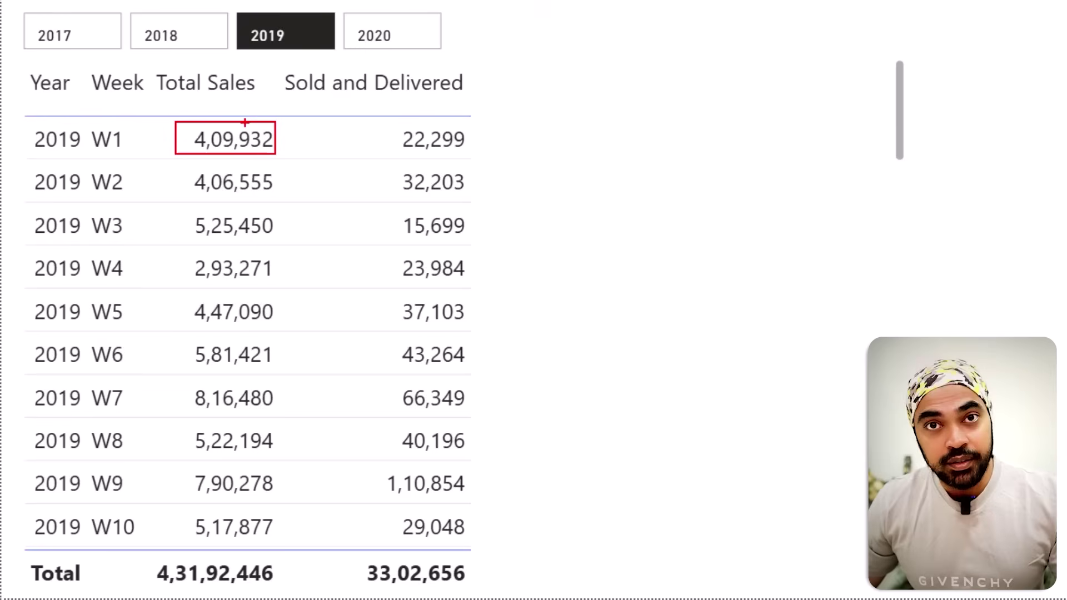
drag(232, 127, 368, 87)
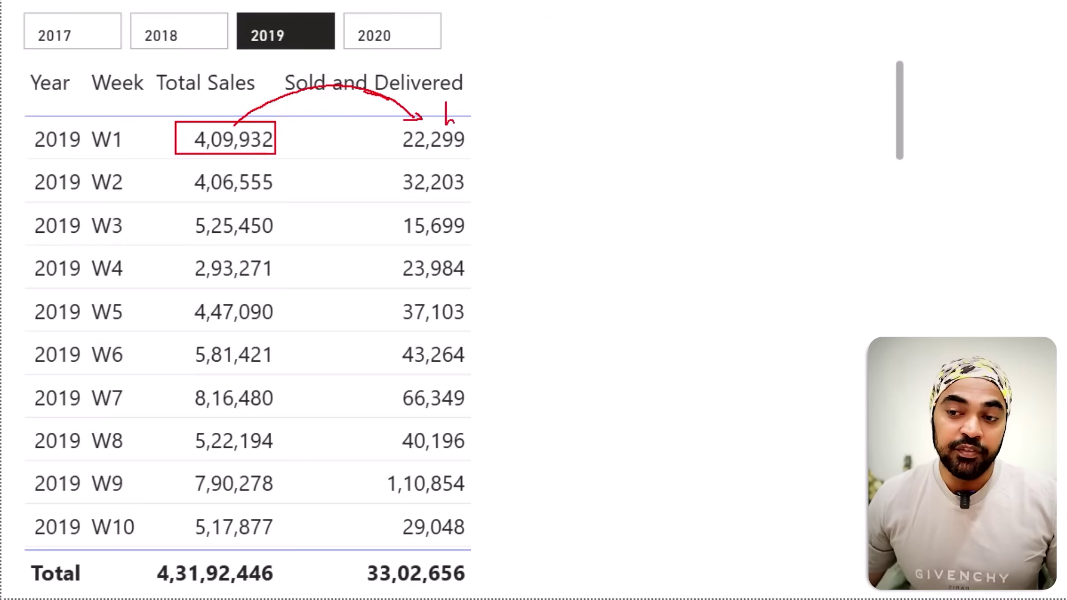
drag(454, 121, 469, 104)
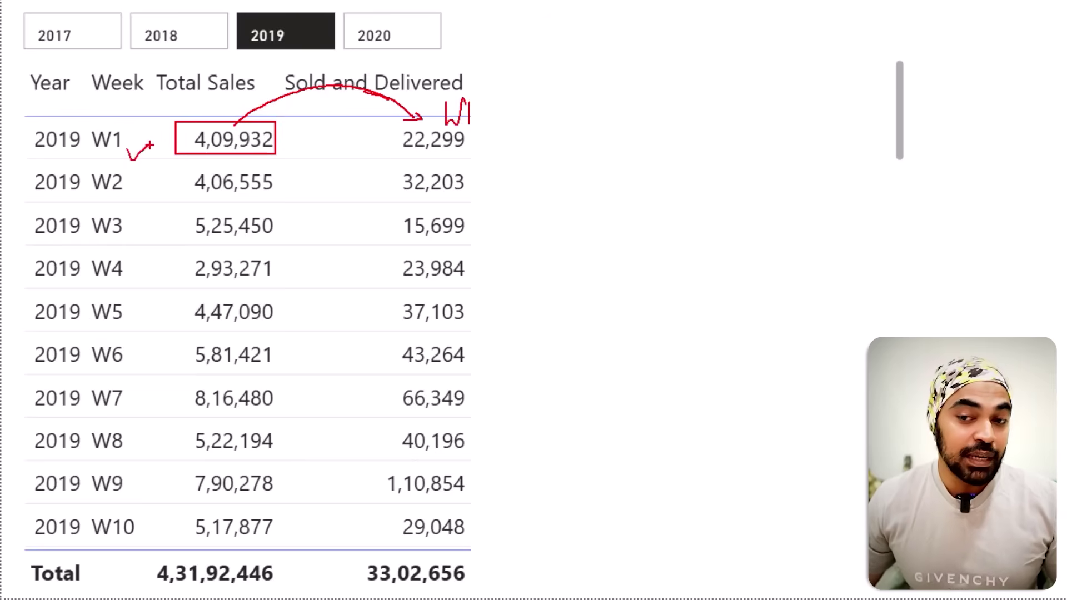
mouse_move(235, 126)
mouse_down()
mouse_move(251, 105)
mouse_move(351, 71)
mouse_move(476, 88)
mouse_move(542, 119)
mouse_move(588, 109)
mouse_up()
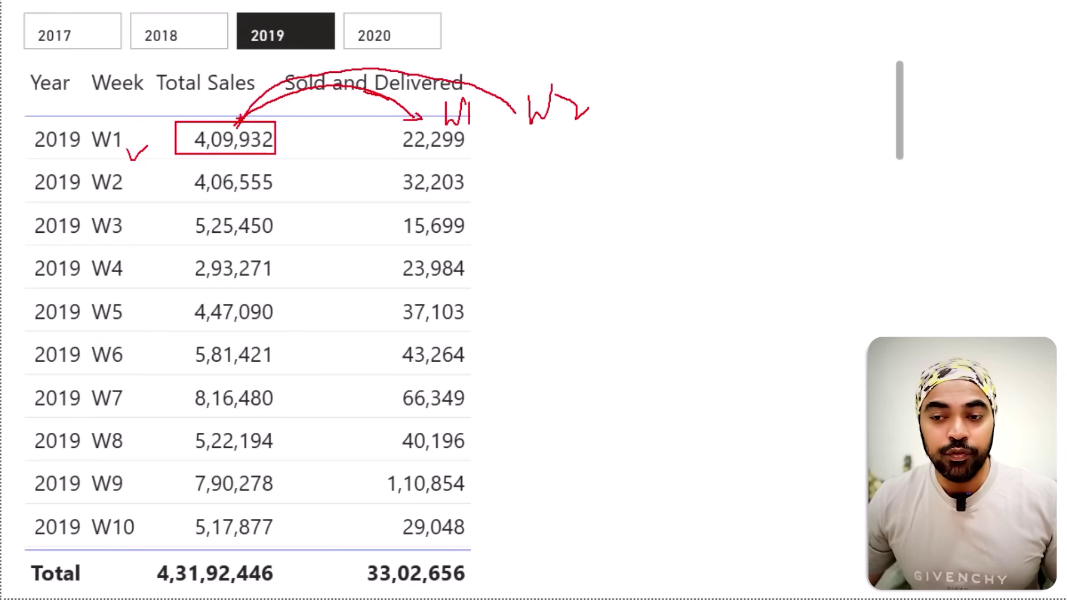
mouse_move(235, 120)
mouse_down()
mouse_move(678, 100)
mouse_move(723, 121)
mouse_move(767, 100)
mouse_up()
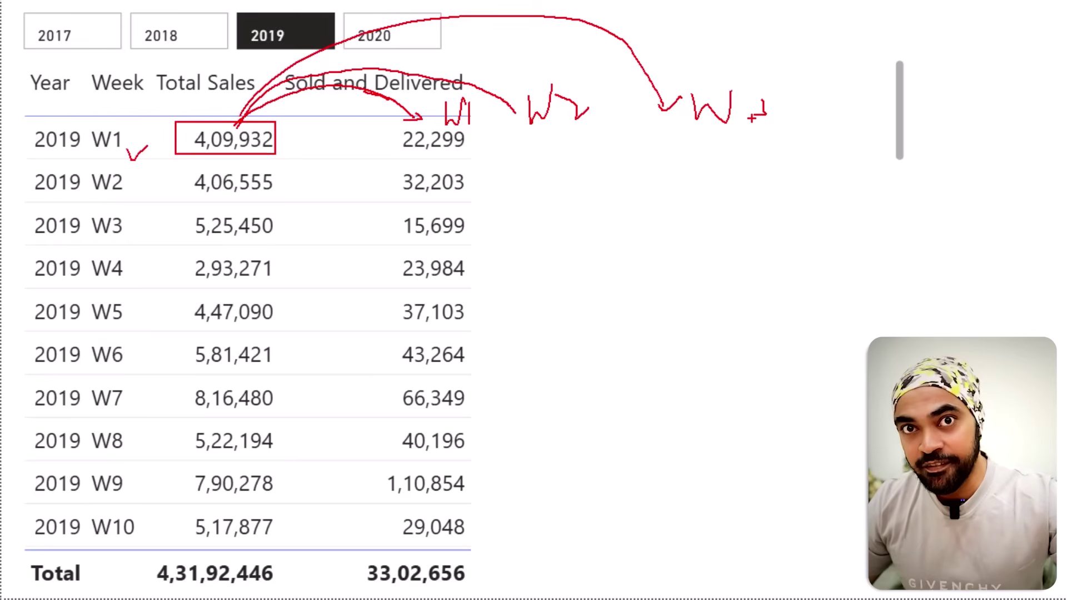
mouse_move(366, 145)
mouse_down()
mouse_move(776, 151)
mouse_move(798, 138)
mouse_up()
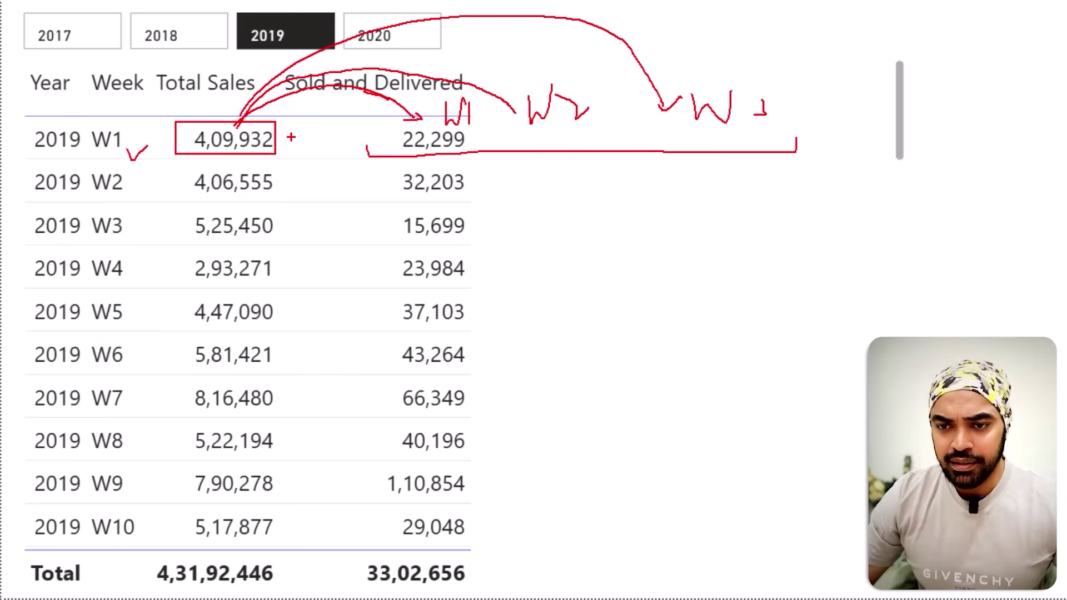
mouse_move(84, 116)
mouse_down()
mouse_move(143, 439)
mouse_move(143, 527)
mouse_up()
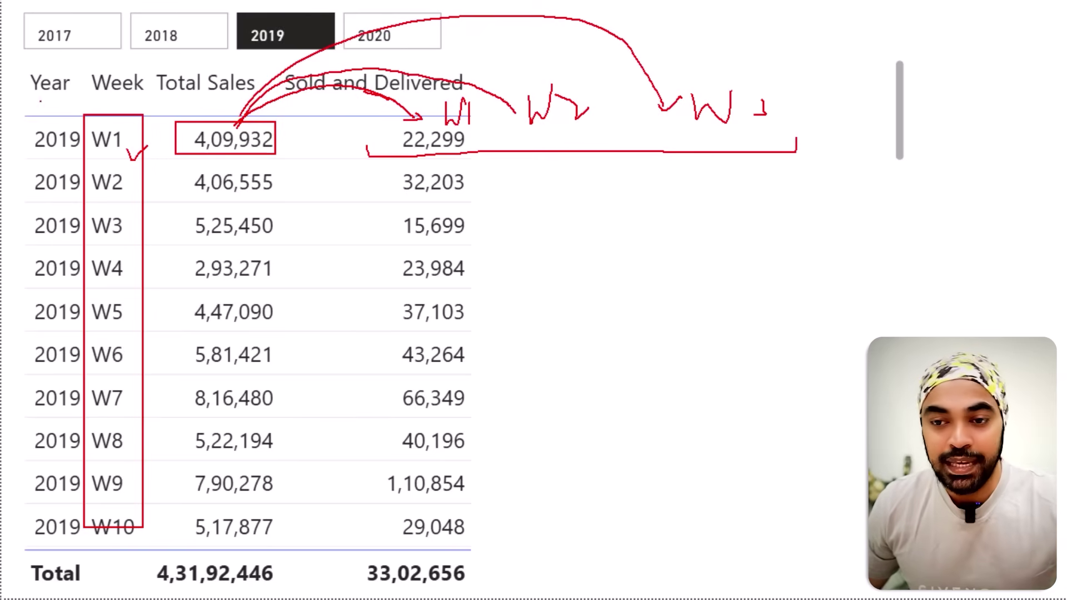
mouse_move(882, 103)
mouse_down()
mouse_move(842, 124)
mouse_move(892, 107)
mouse_up()
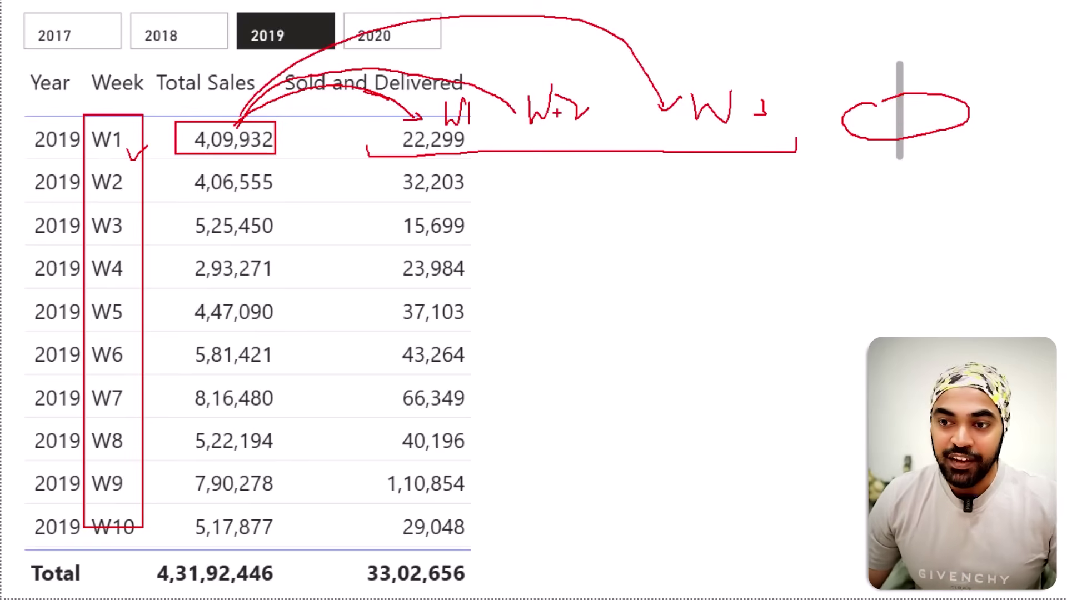
mouse_move(457, 150)
mouse_down()
mouse_move(484, 133)
mouse_move(492, 143)
mouse_up()
drag(523, 140, 535, 158)
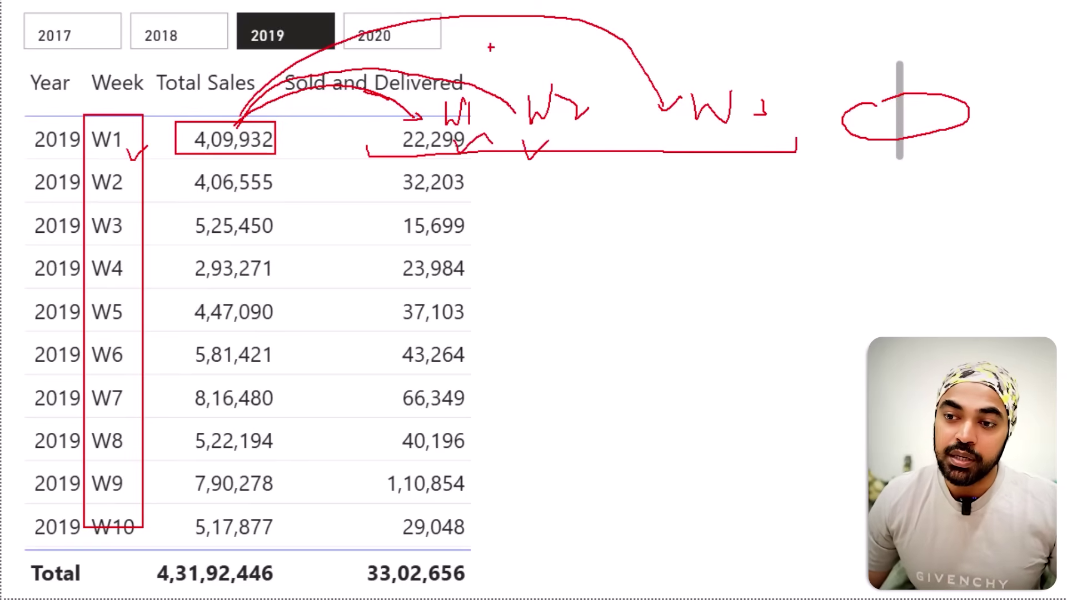
mouse_move(462, 53)
mouse_down()
mouse_move(511, 53)
mouse_move(766, 50)
mouse_up()
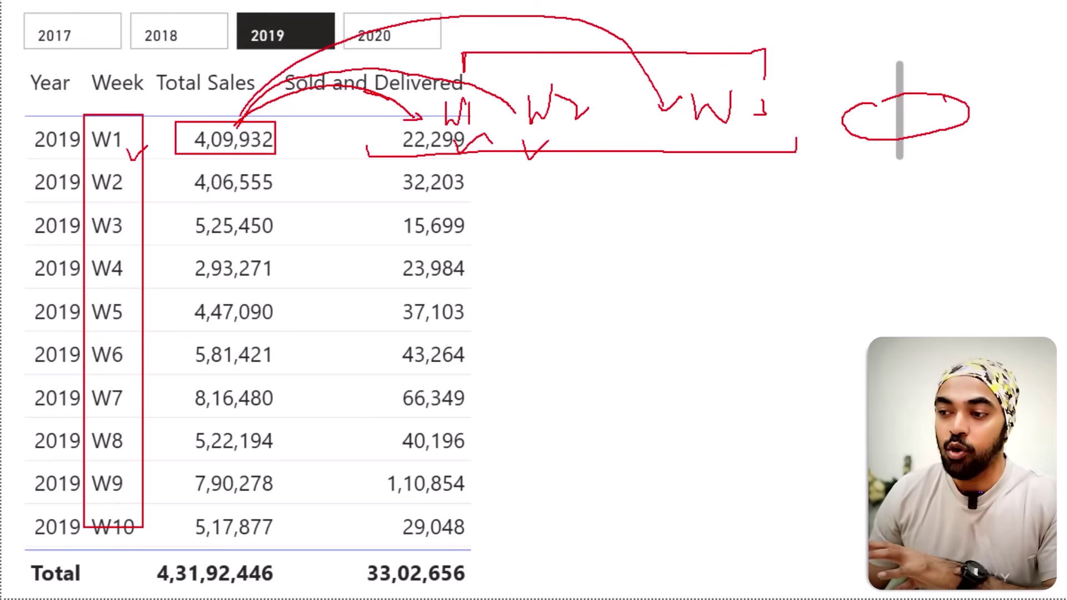
drag(946, 97, 986, 76)
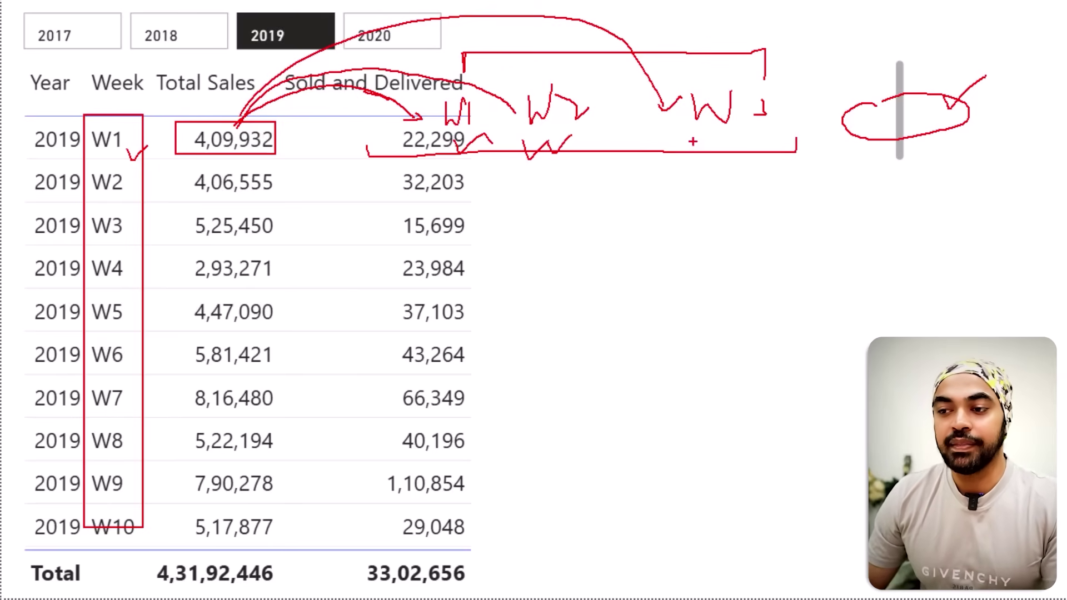
drag(693, 142, 717, 136)
drag(796, 142, 819, 130)
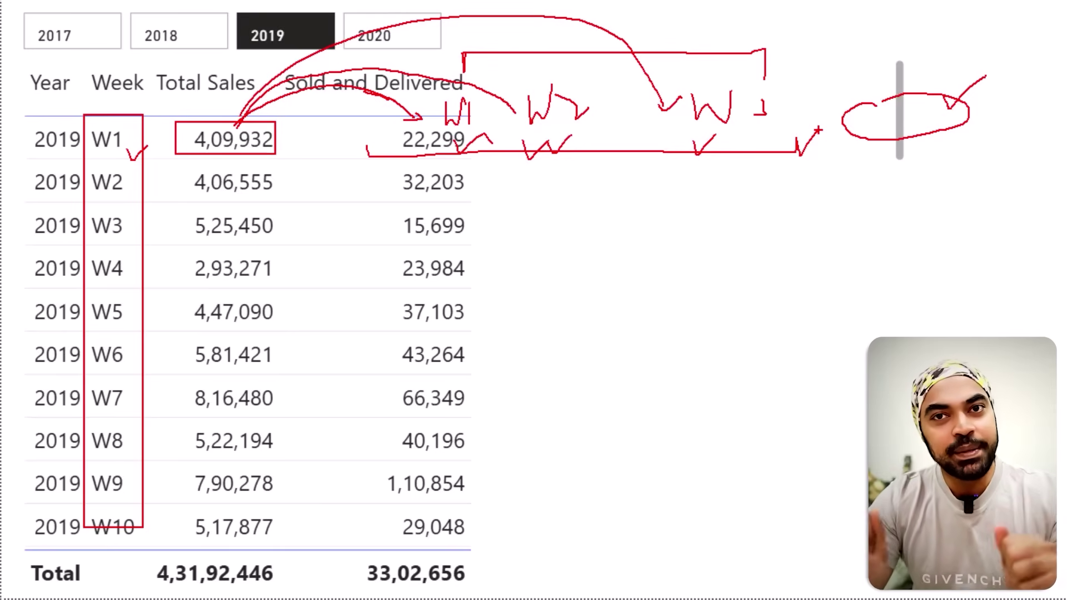
key(Escape)
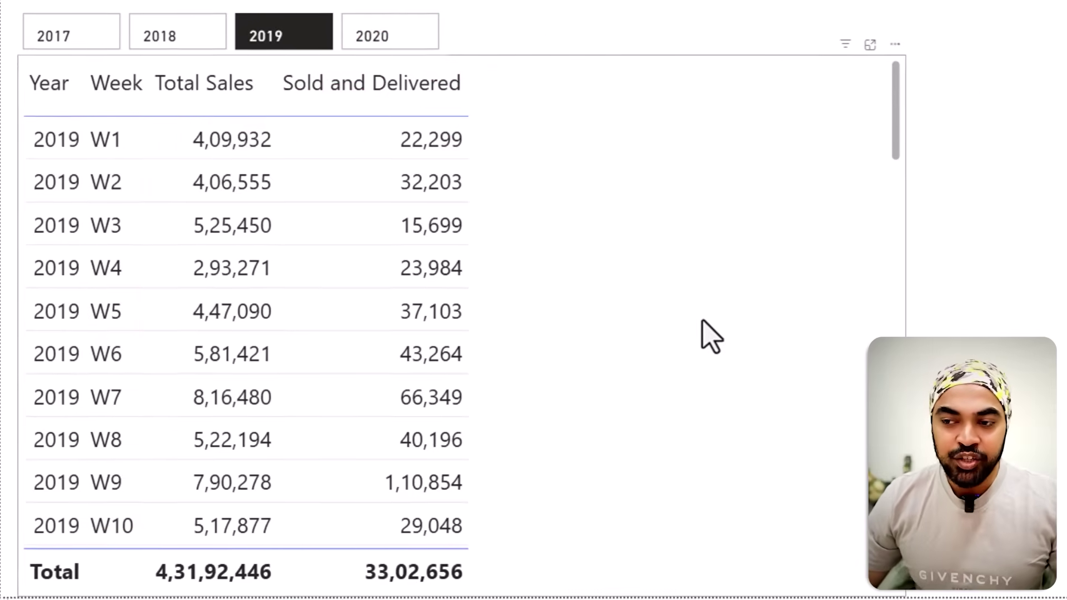
Remove the Sold and Delivered measure from the weekly sales table
click(723, 337)
click(850, 77)
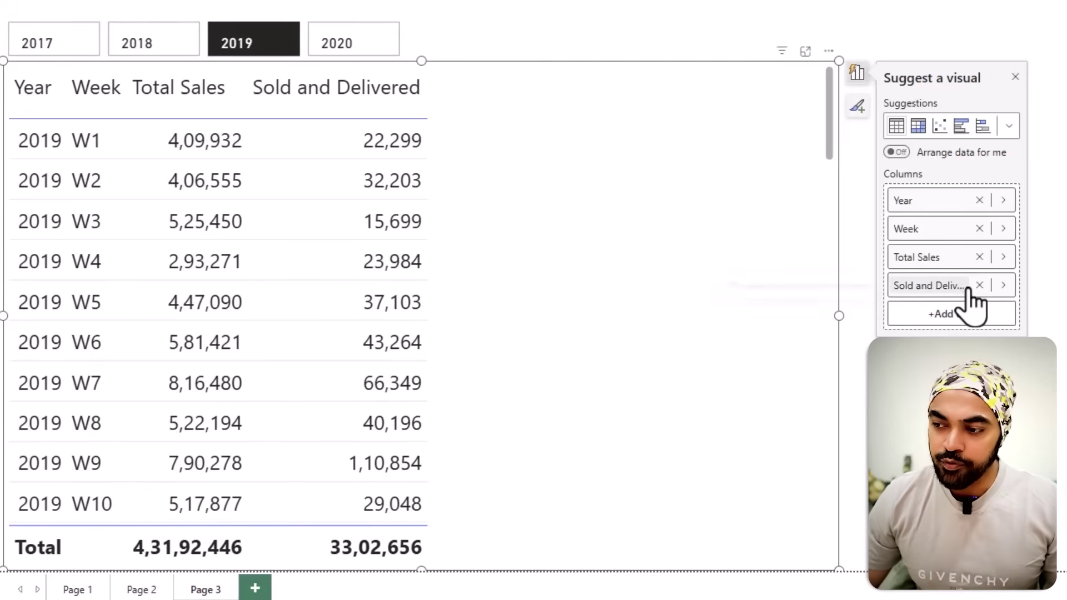
click(978, 285)
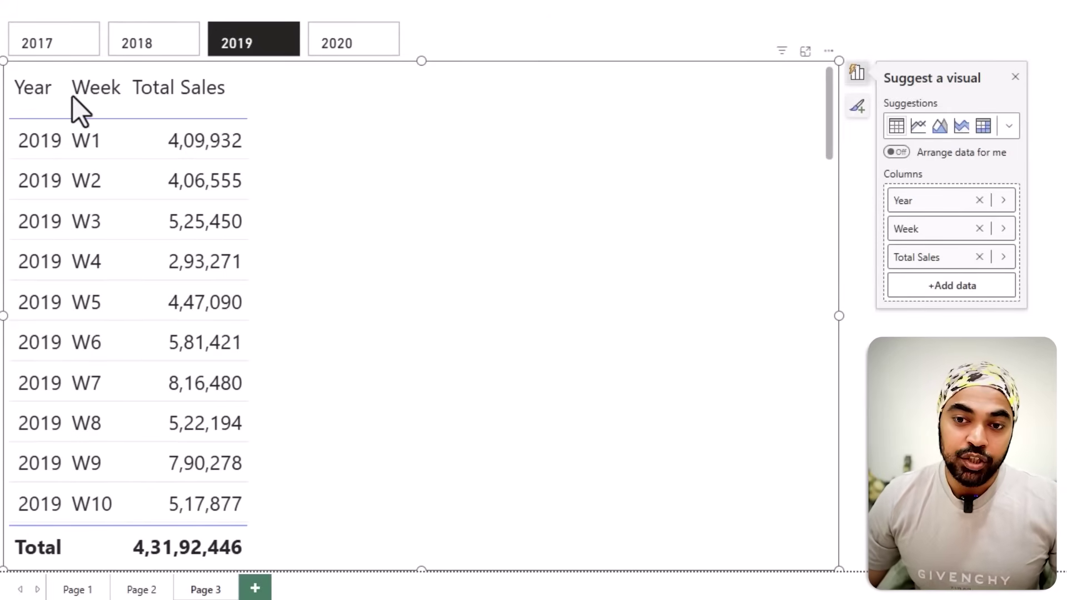
key(ctrl+2)
drag(55, 76, 109, 261)
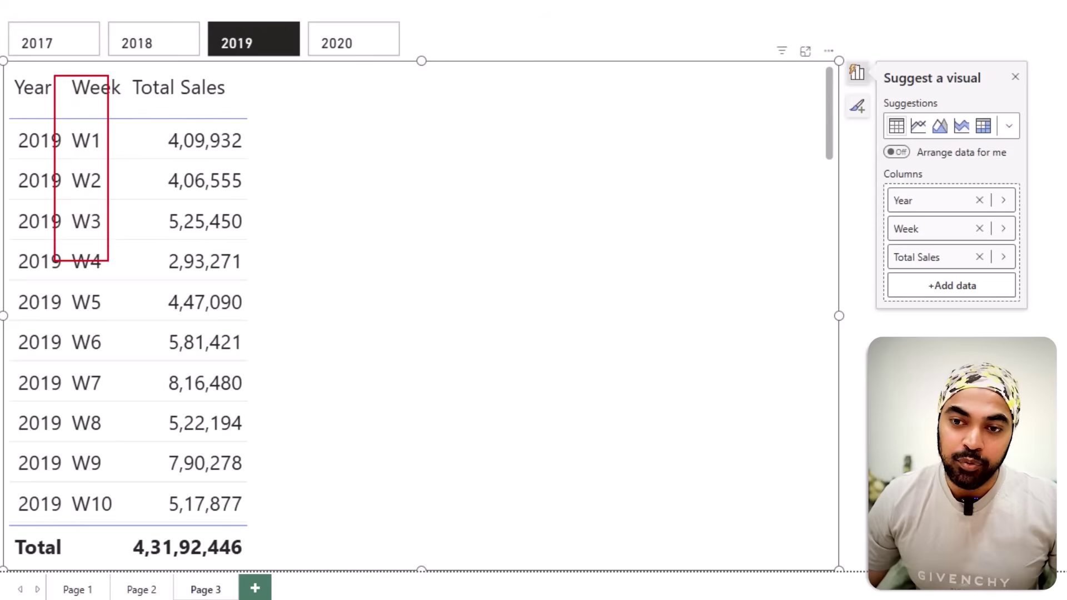
mouse_move(79, 93)
mouse_down()
mouse_move(318, 84)
mouse_move(362, 115)
mouse_up()
key(Escape)
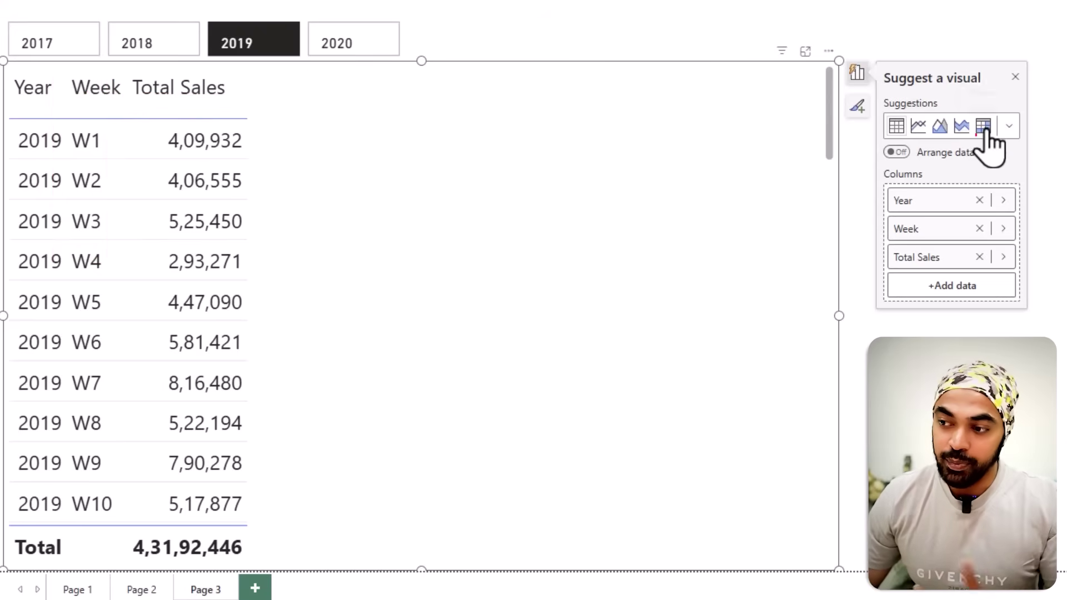
Convert the weekly sales table into a matrix and place Week below Year in its rows
click(984, 127)
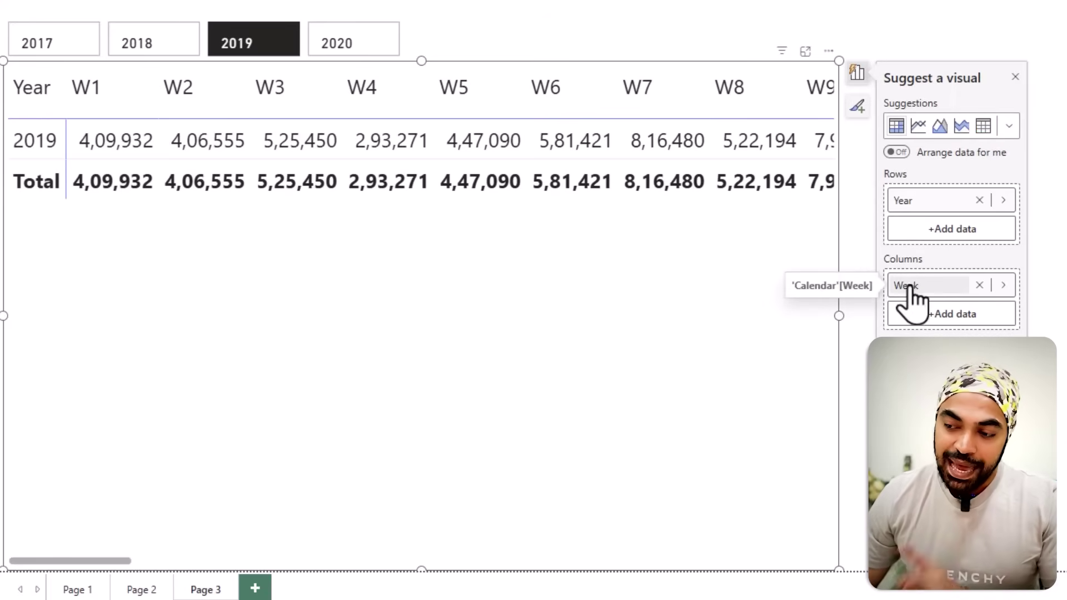
drag(912, 287, 922, 226)
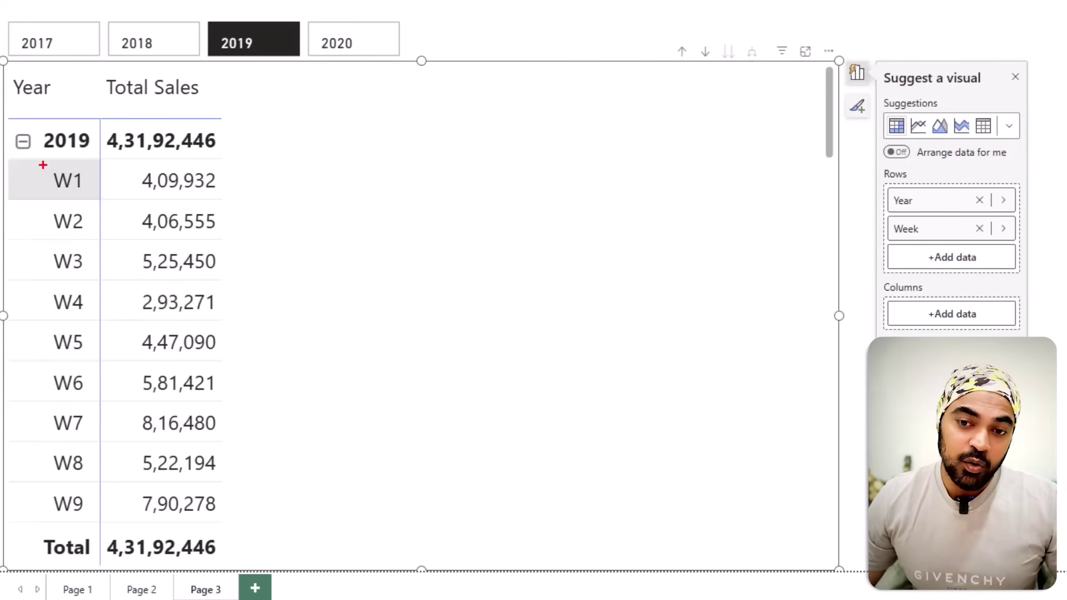
drag(42, 165, 87, 279)
drag(262, 90, 489, 128)
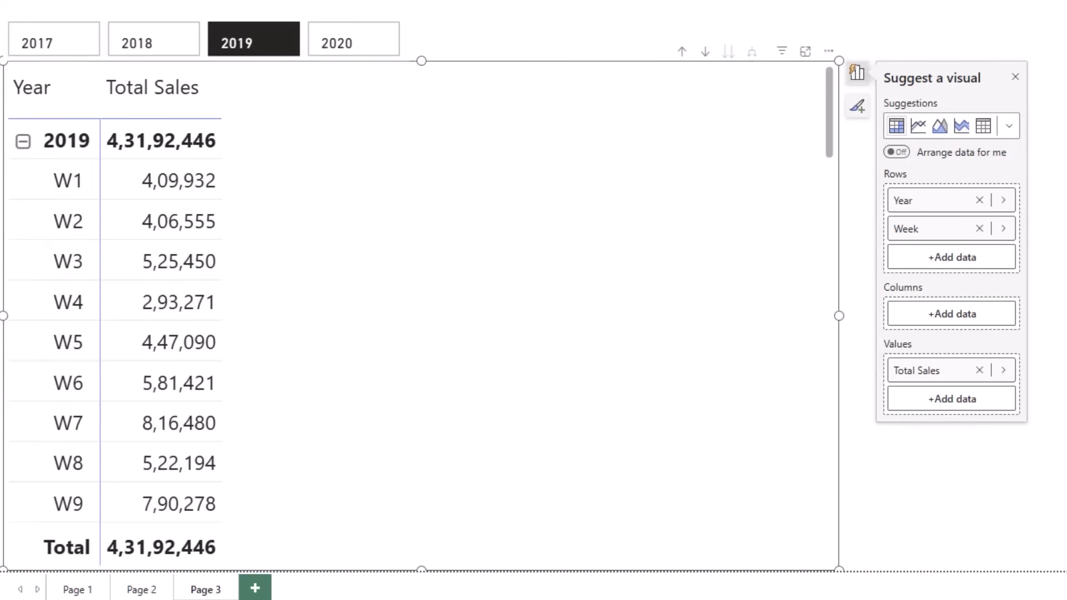
Add the Week field from the Calendar table to the matrix columns
click(983, 312)
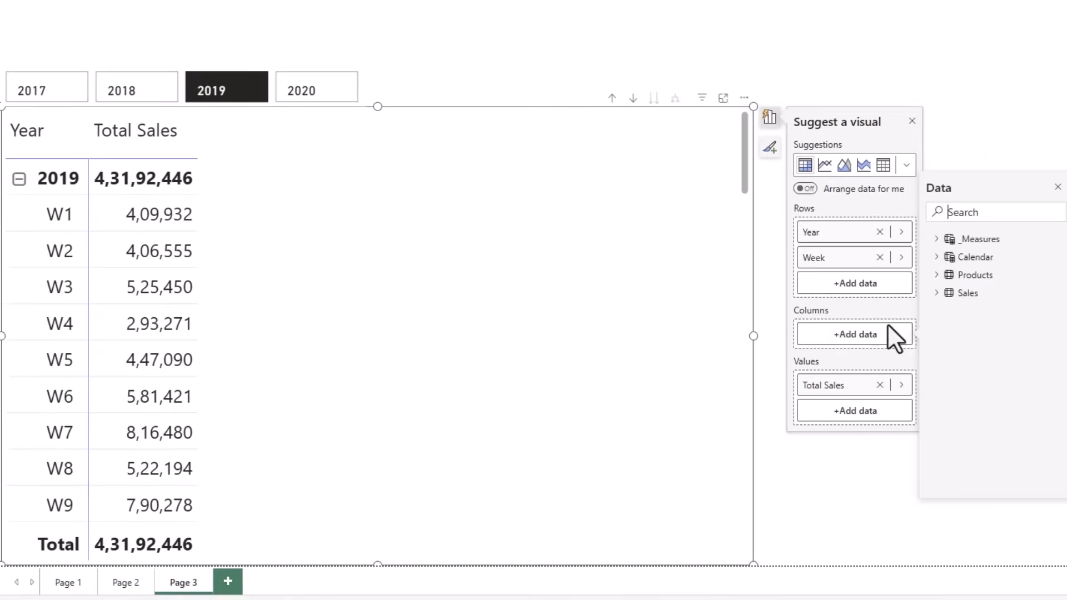
click(948, 257)
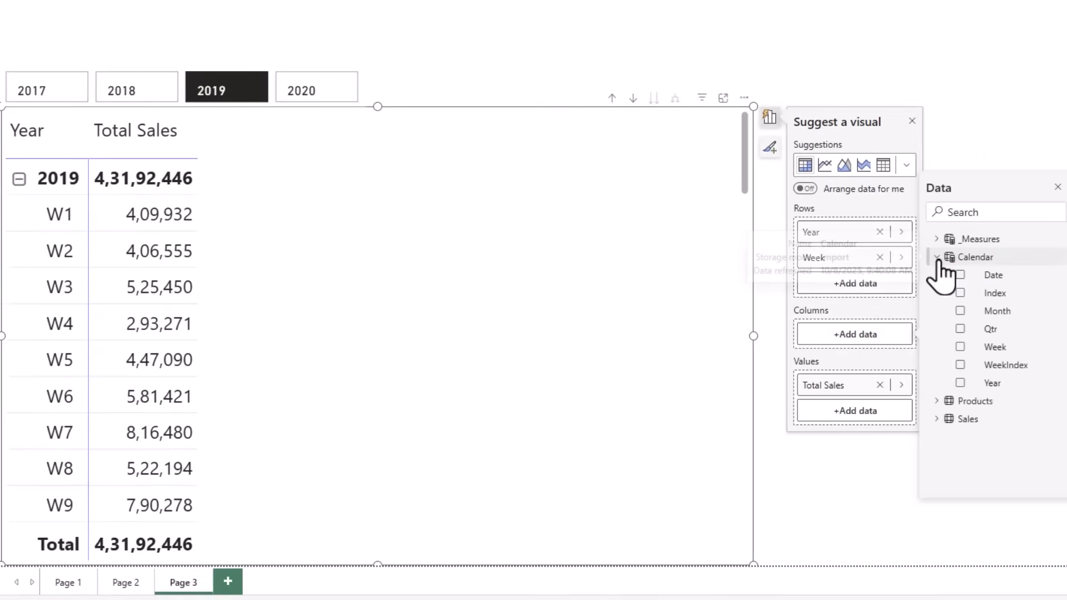
click(974, 349)
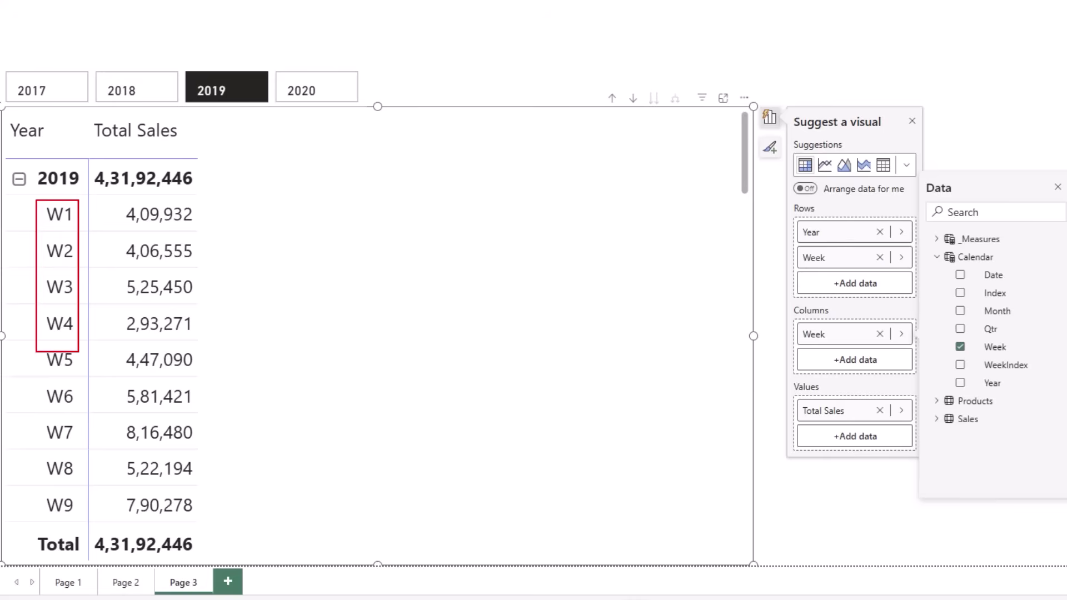
mouse_move(210, 156)
mouse_down()
mouse_move(286, 181)
mouse_move(660, 195)
mouse_up()
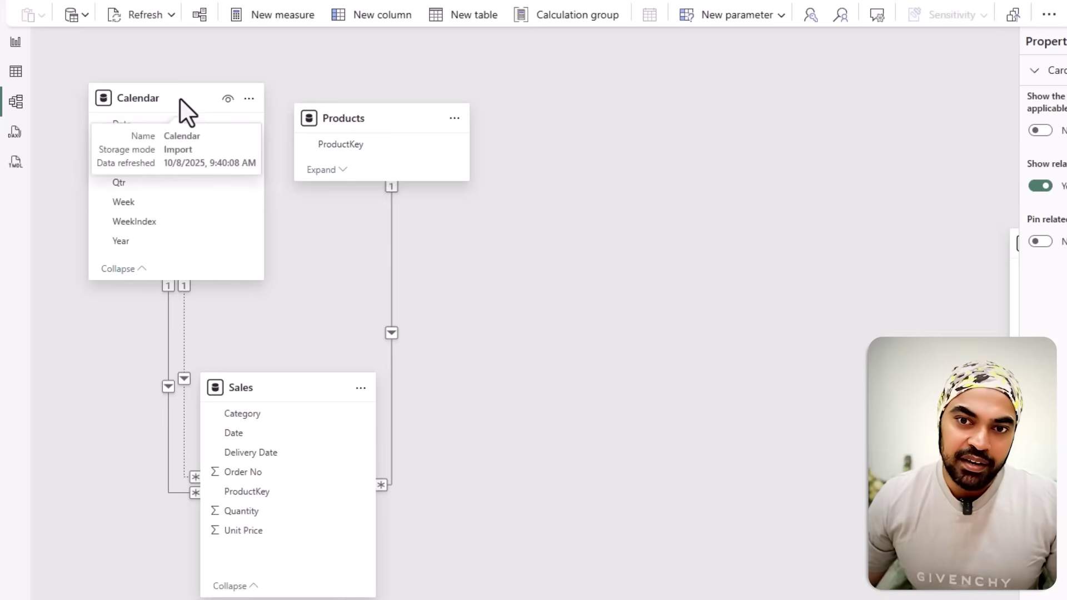
Create a calculated table in the model with the formula Delivery Calendar = 'Calendar'
click(474, 24)
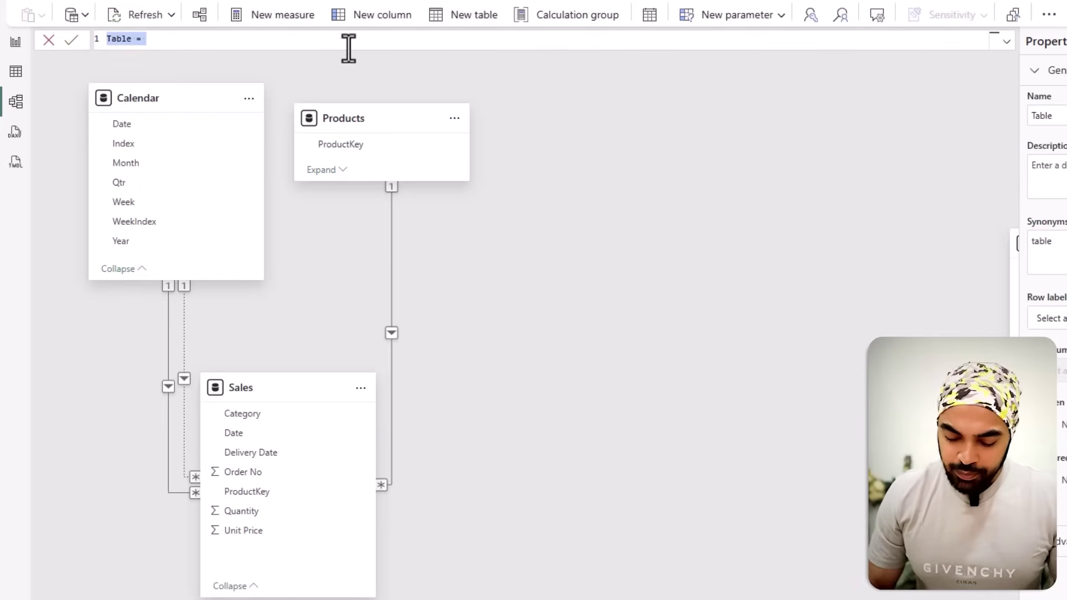
scroll(349, 48, up, 4)
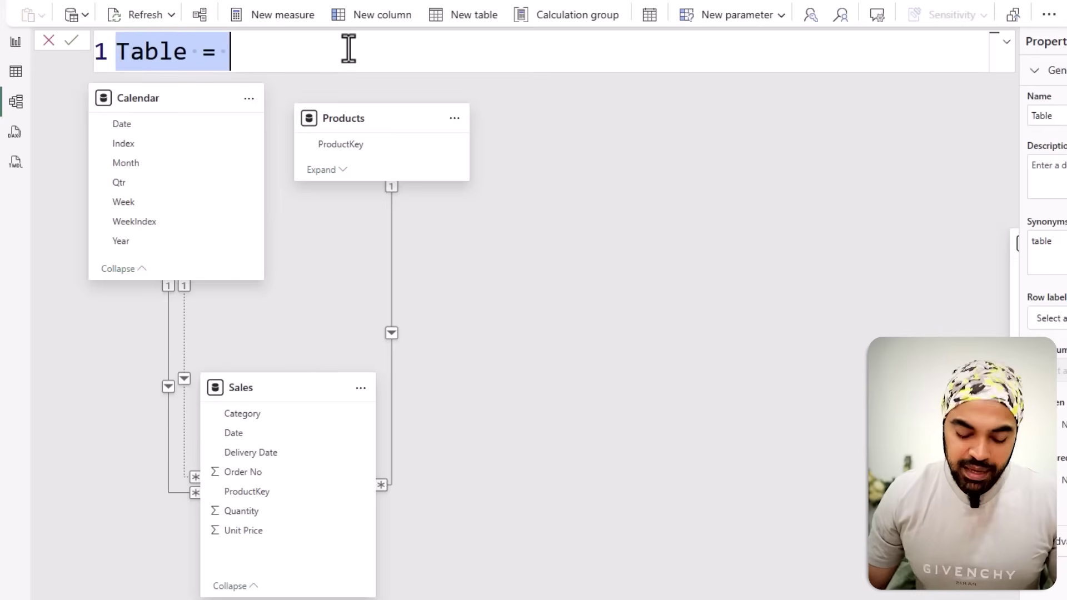
text(Delivery Calendar =)
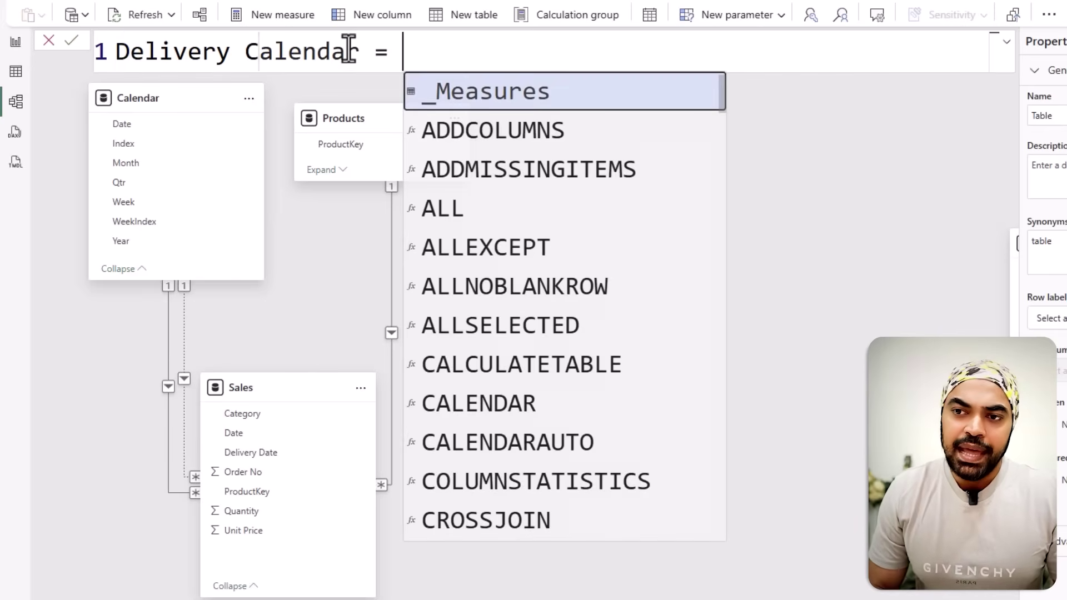
text( cale)
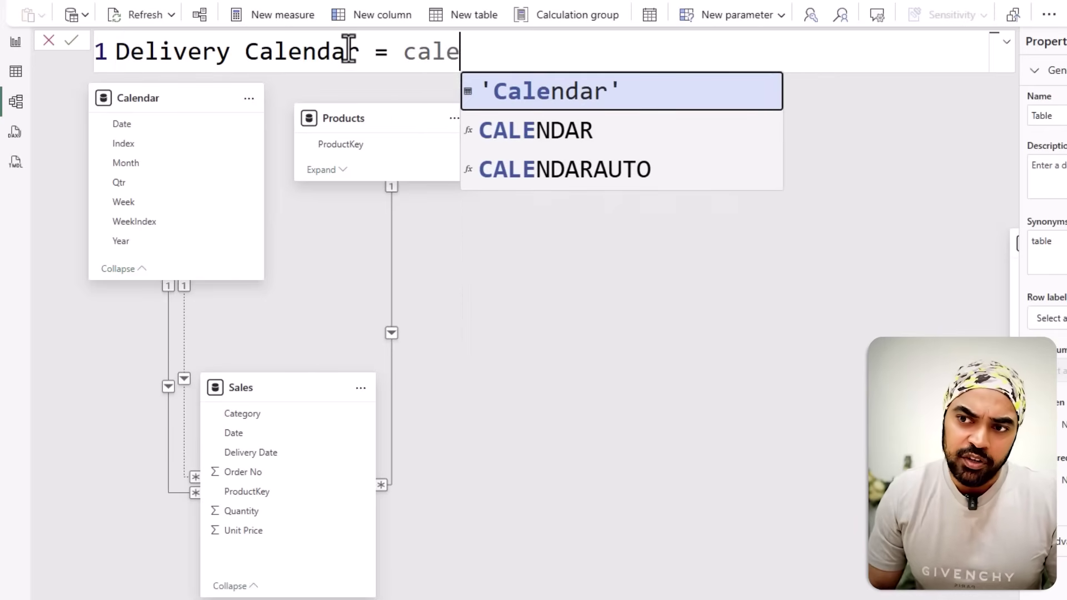
key(Tab)
key(Return)
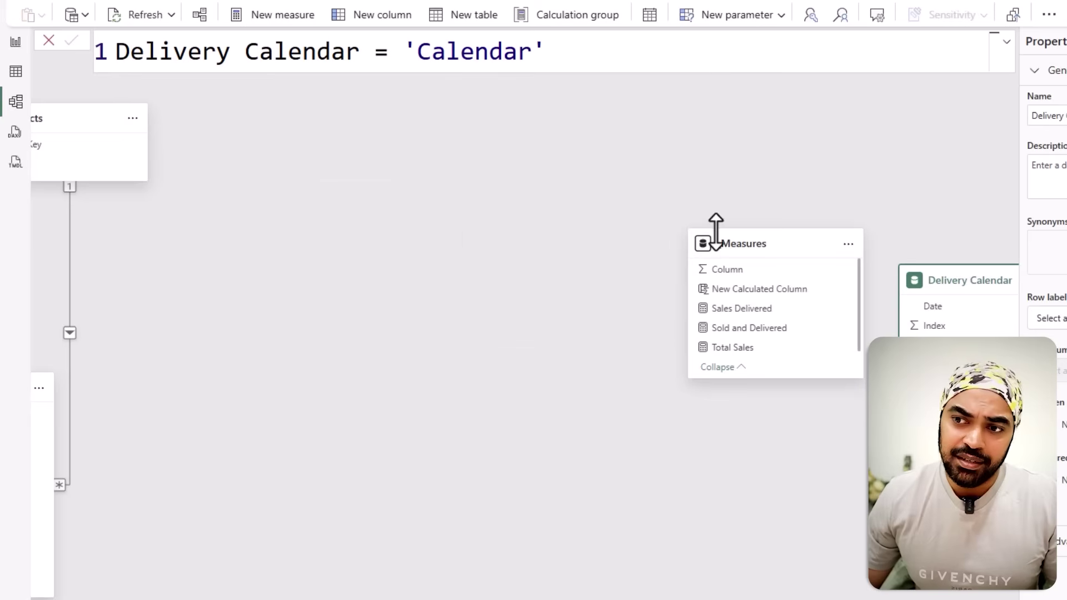
Place the Delivery Calendar table beside Products in the model diagram and enlarge it to show all its fields
drag(930, 278, 345, 139)
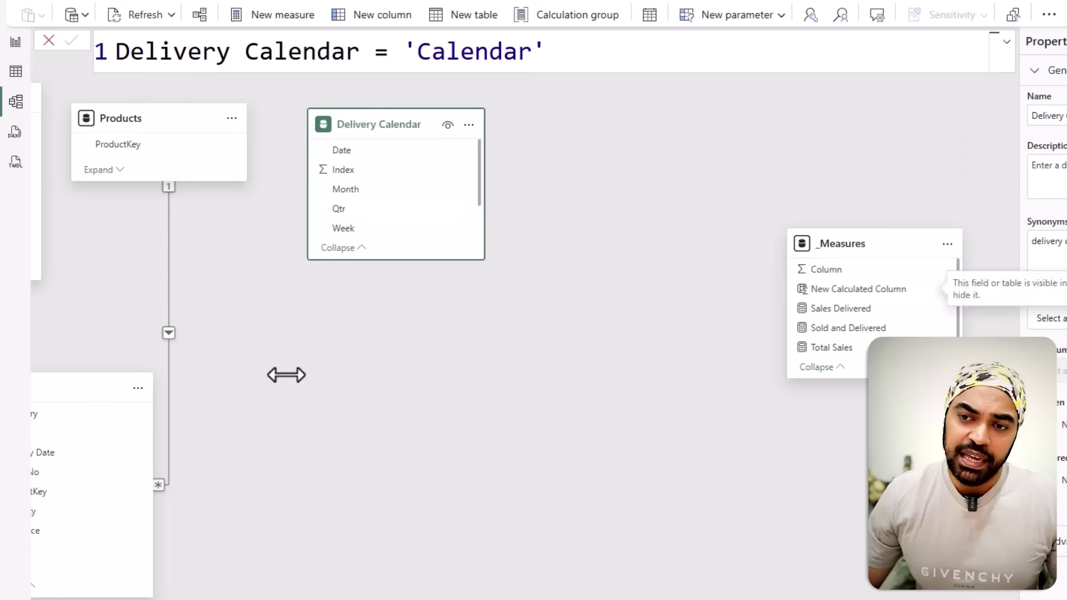
scroll(214, 556, left, 4)
drag(100, 98, 221, 245)
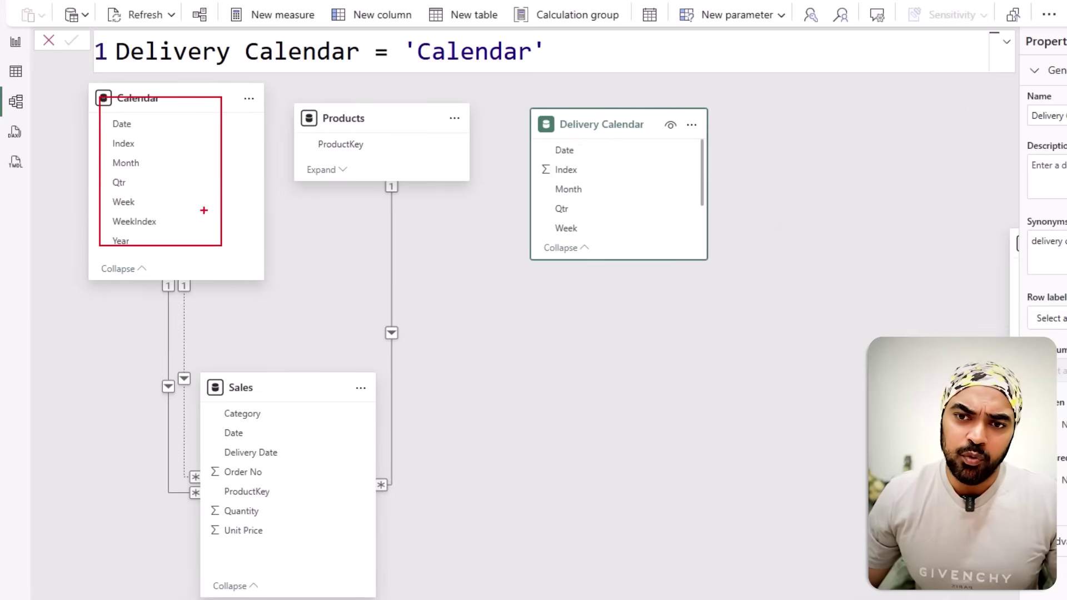
mouse_move(195, 201)
mouse_down()
mouse_move(319, 277)
mouse_move(610, 222)
mouse_move(587, 219)
mouse_move(610, 257)
mouse_up()
key(Escape)
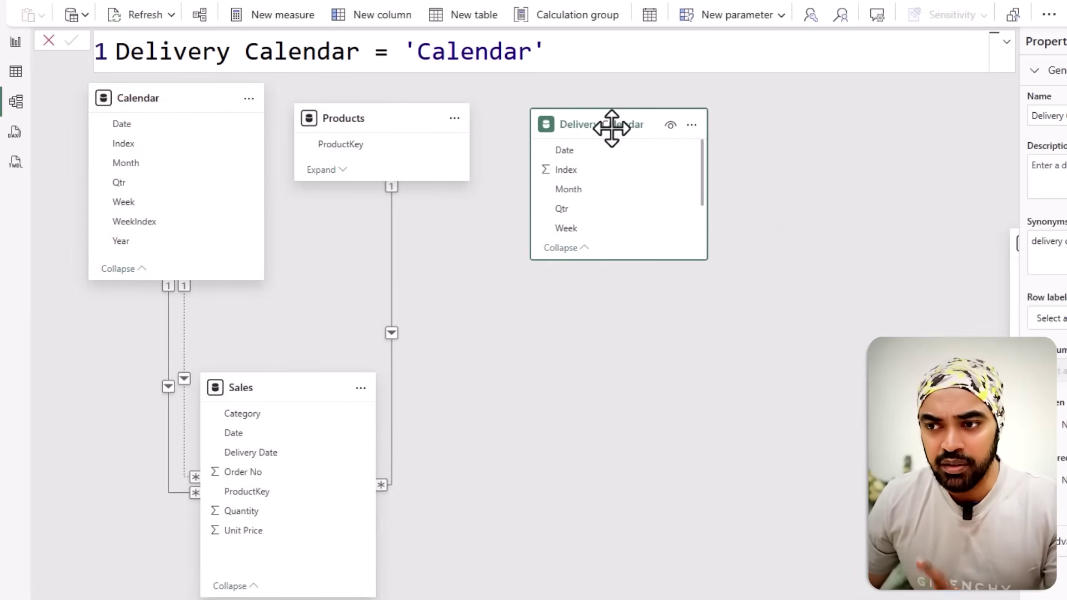
drag(606, 259, 579, 273)
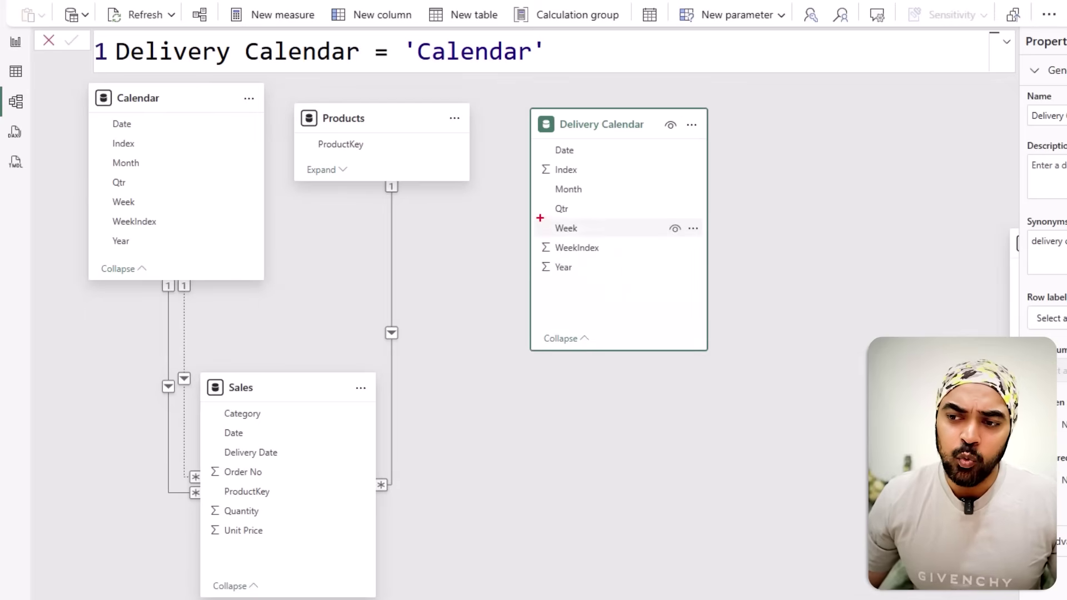
Sort the Week column of the Delivery Calendar table by WeekIndex
drag(544, 223, 589, 240)
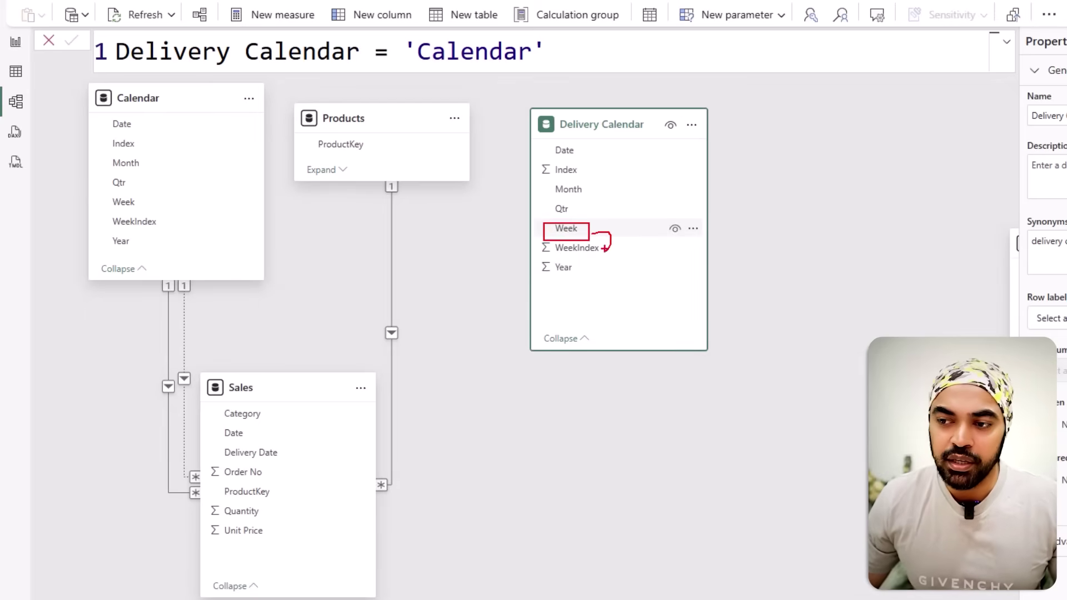
key(Escape)
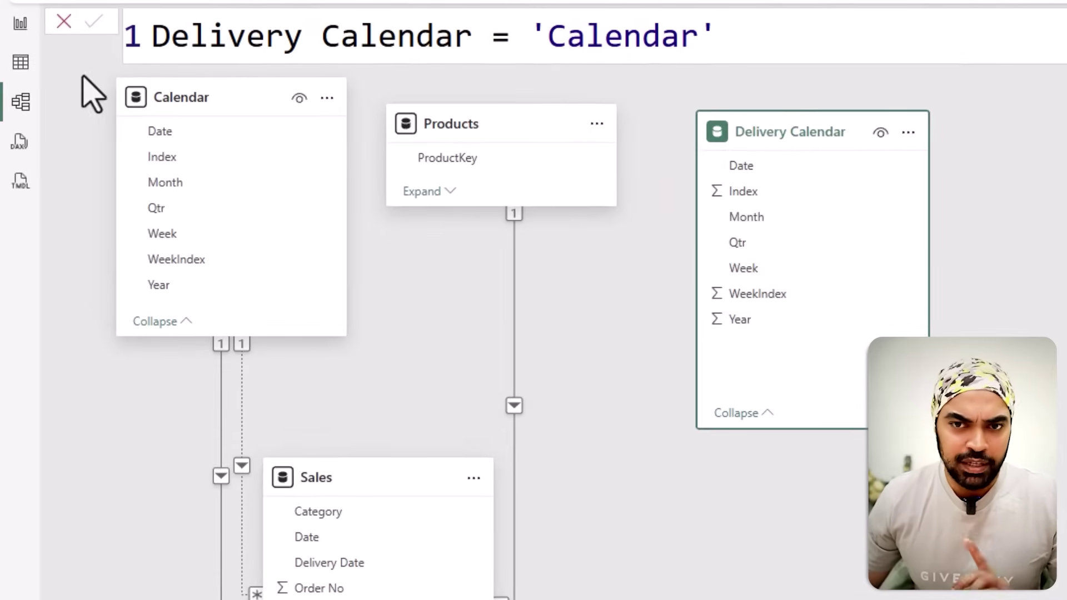
click(21, 62)
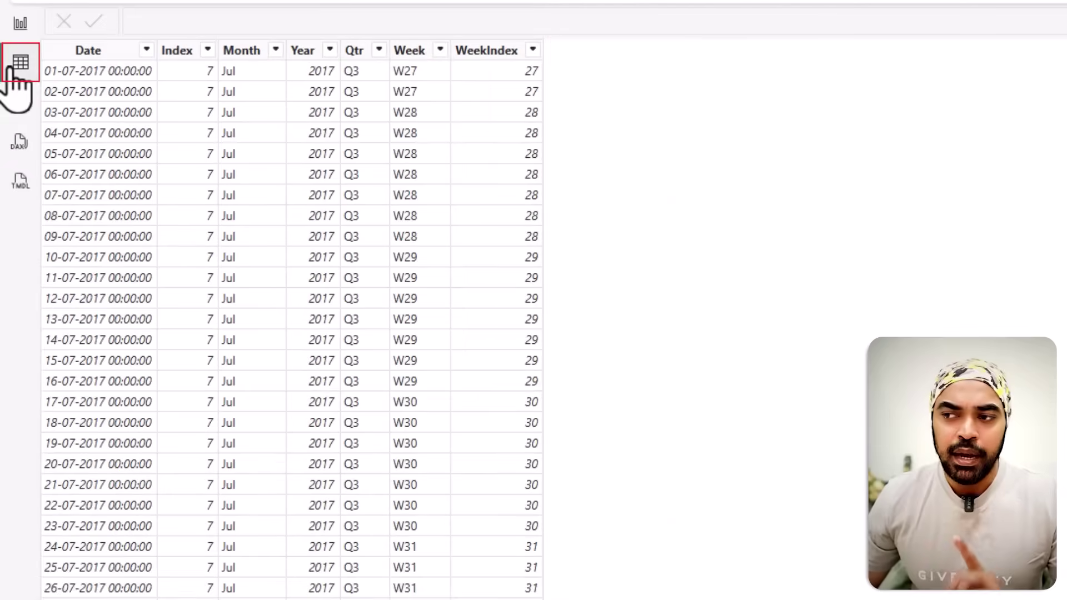
click(414, 51)
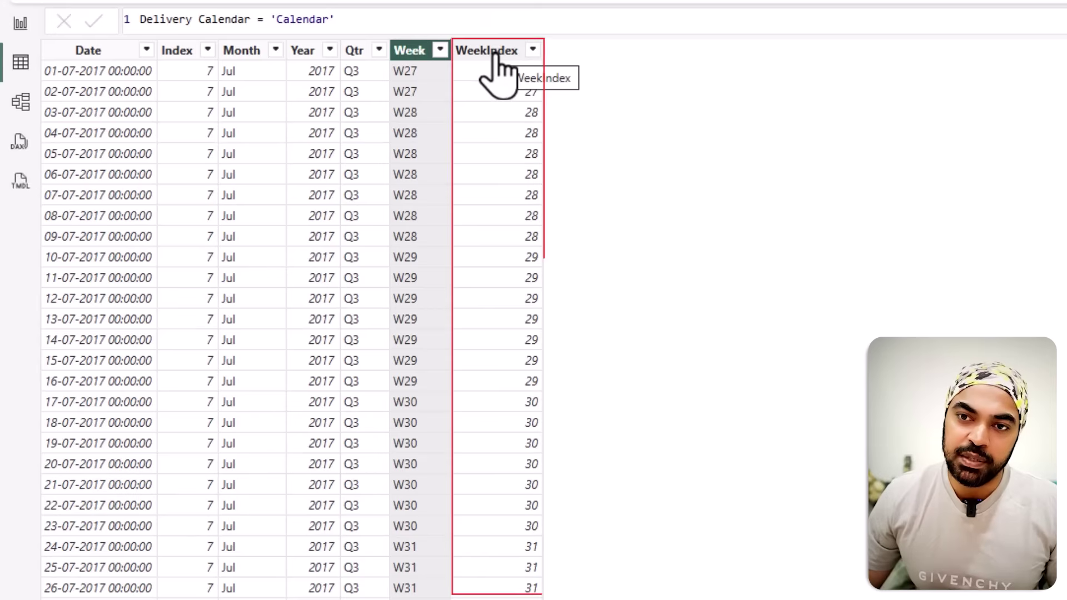
click(977, 59)
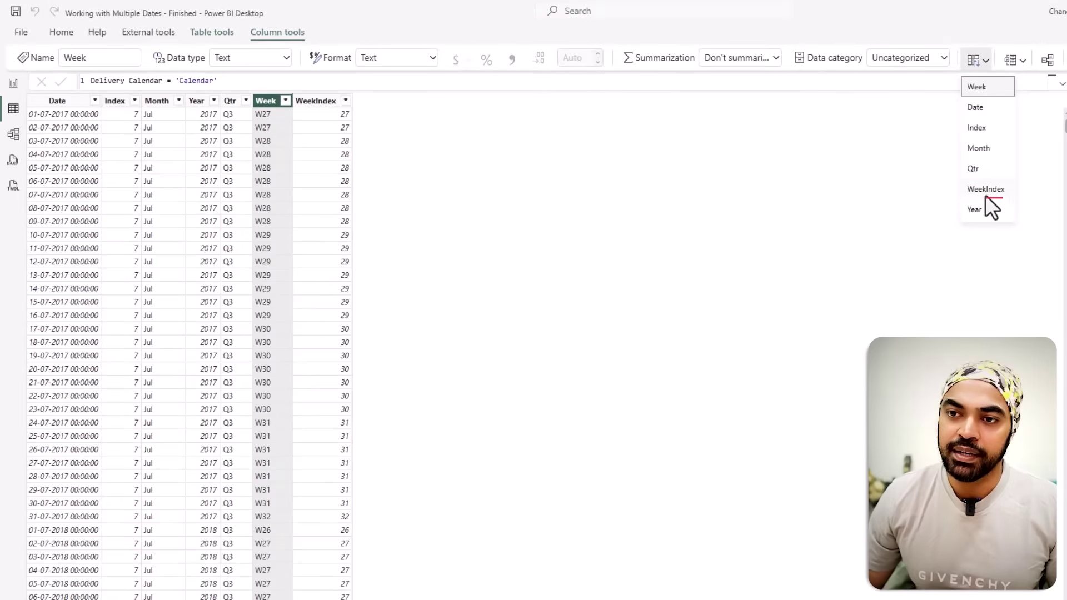
click(985, 192)
Return to the model diagram and examine how Calendar and Delivery Calendar weeks relate to the Sales Date and Delivery Date fields
click(13, 134)
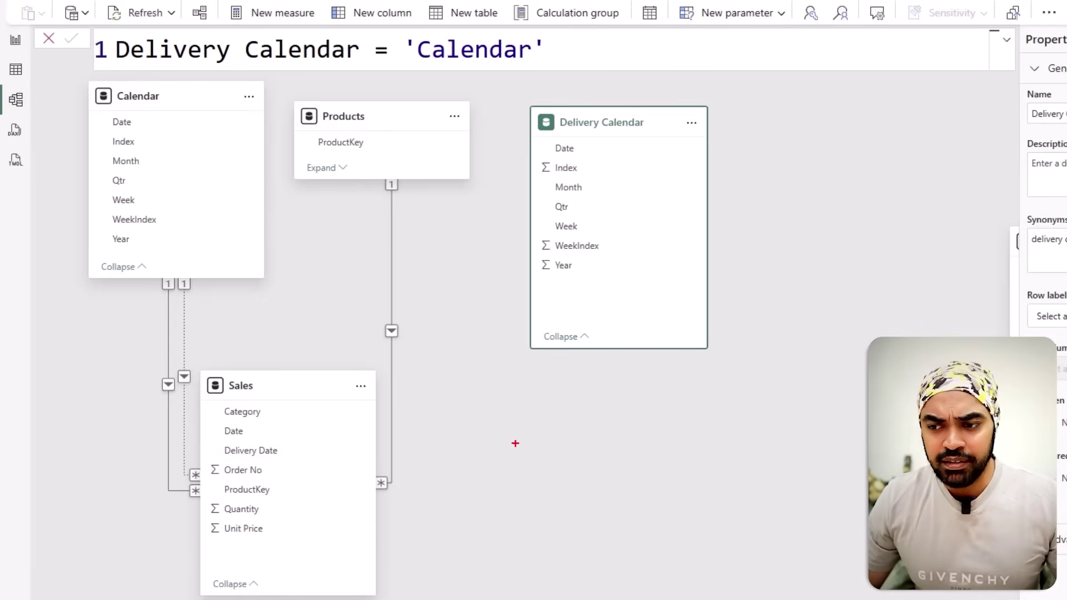
drag(499, 459, 517, 481)
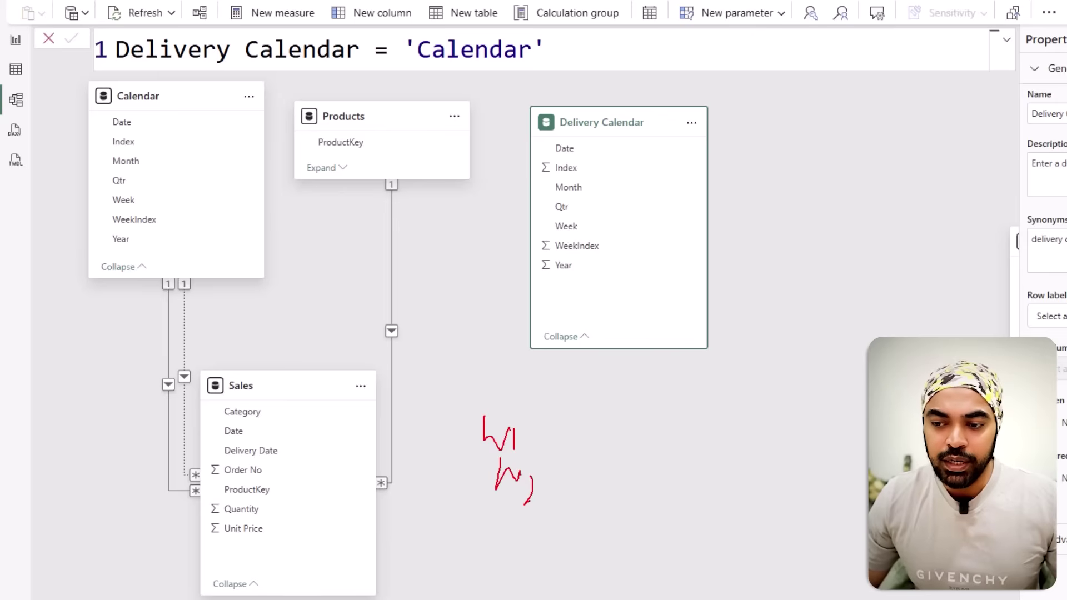
drag(532, 526, 515, 548)
mouse_move(475, 422)
mouse_down()
mouse_move(457, 425)
mouse_move(456, 538)
mouse_up()
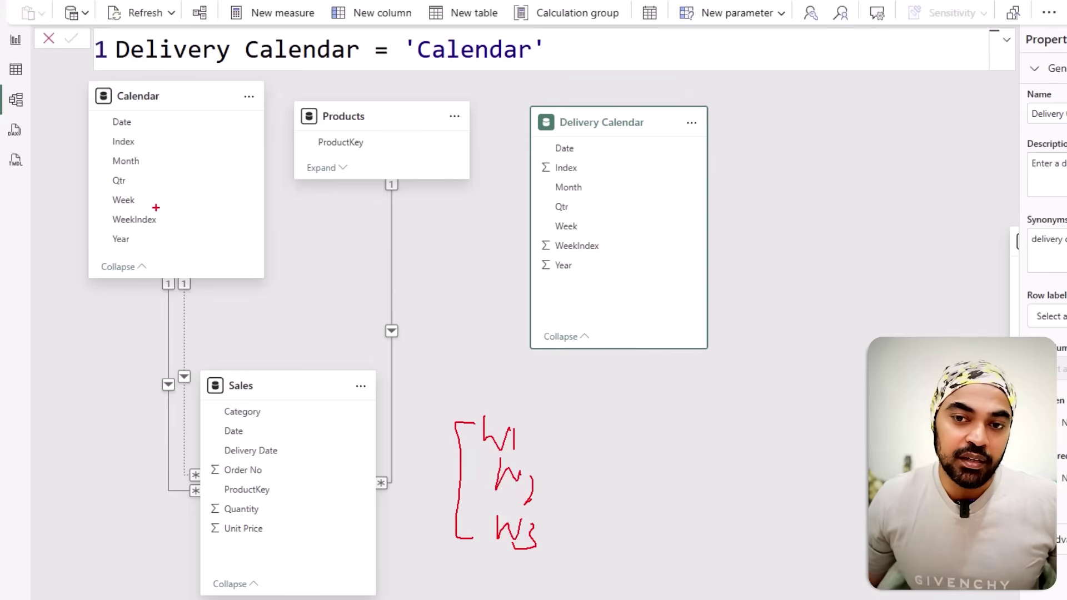
drag(103, 189, 147, 209)
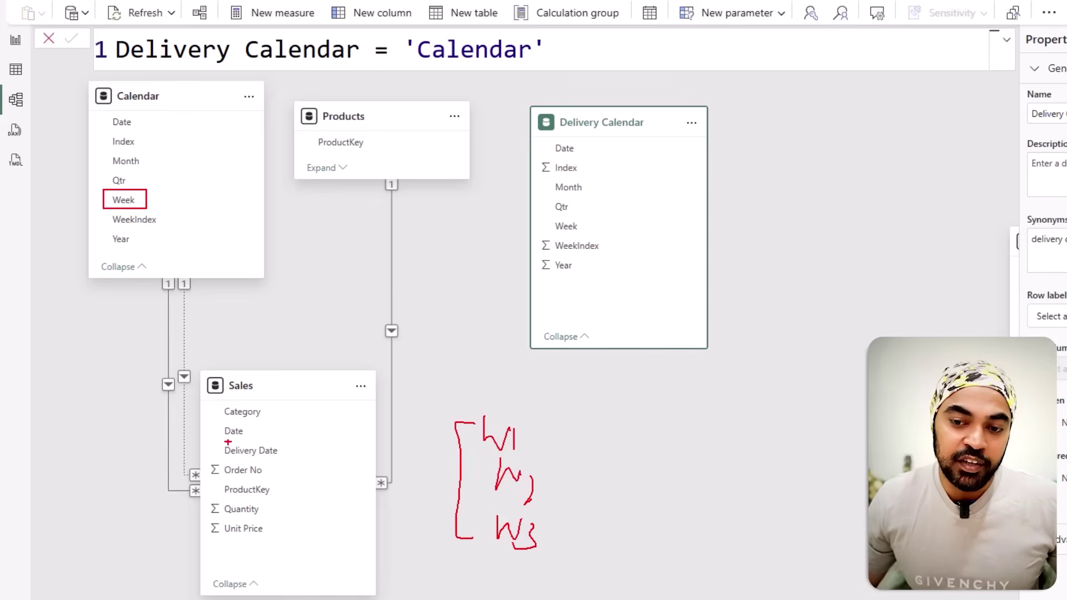
drag(225, 425, 255, 441)
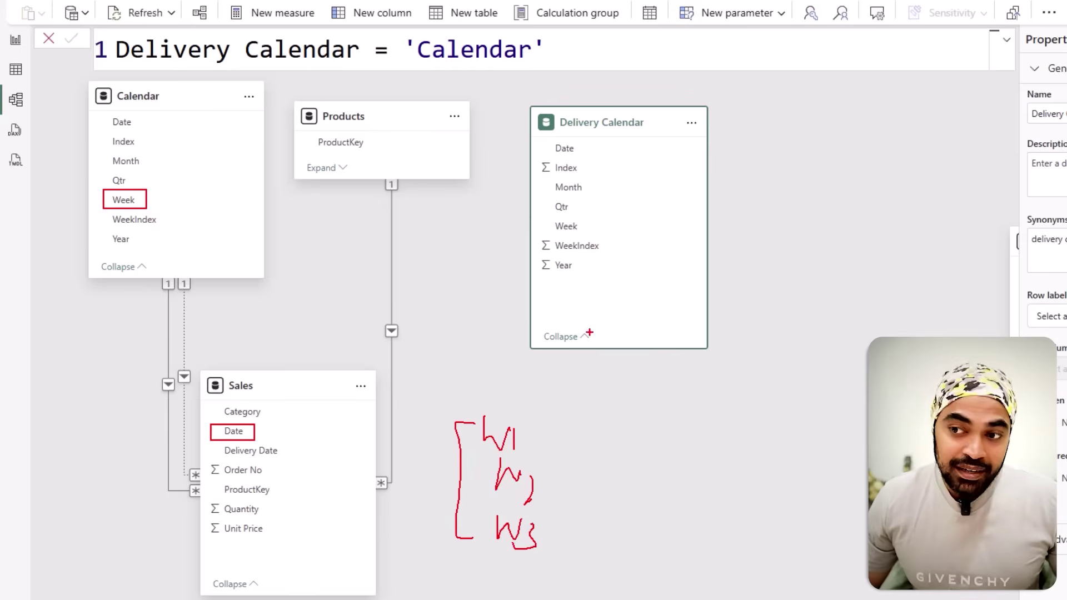
drag(548, 217, 603, 240)
mouse_move(606, 236)
mouse_down()
mouse_move(667, 312)
mouse_move(662, 388)
mouse_up()
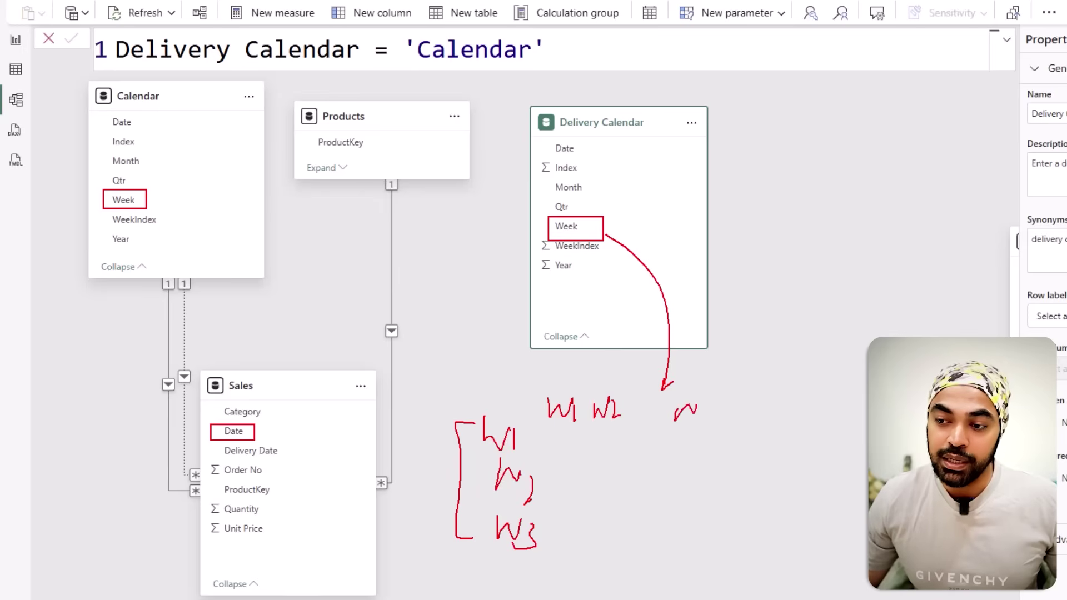
drag(722, 407, 720, 427)
mouse_move(542, 384)
mouse_down()
mouse_move(558, 396)
mouse_move(757, 426)
mouse_up()
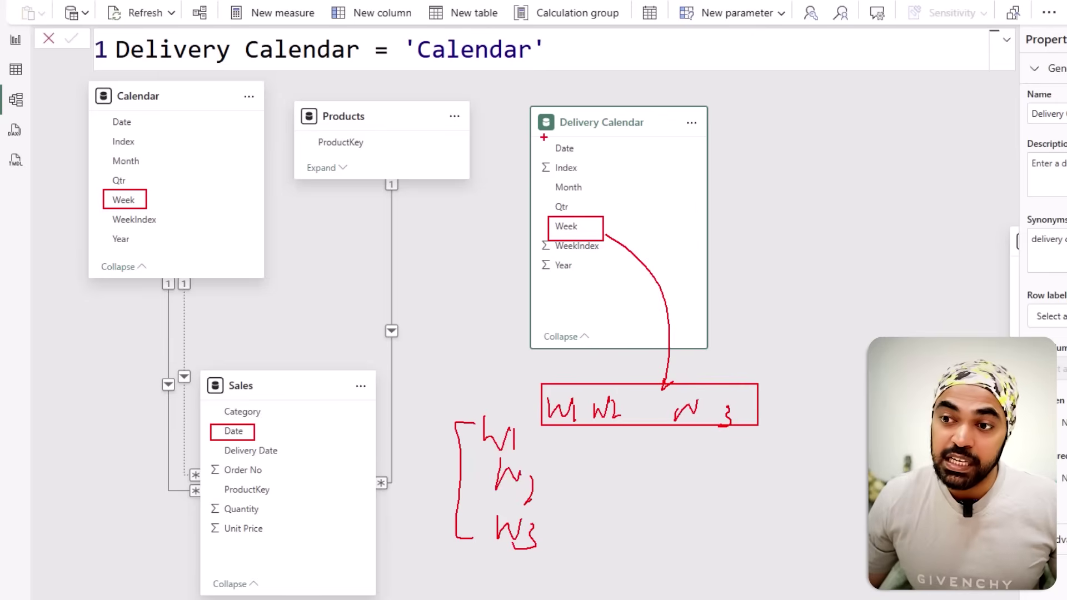
mouse_move(543, 137)
mouse_down()
mouse_move(473, 194)
mouse_move(405, 361)
mouse_move(319, 442)
mouse_move(288, 447)
mouse_up()
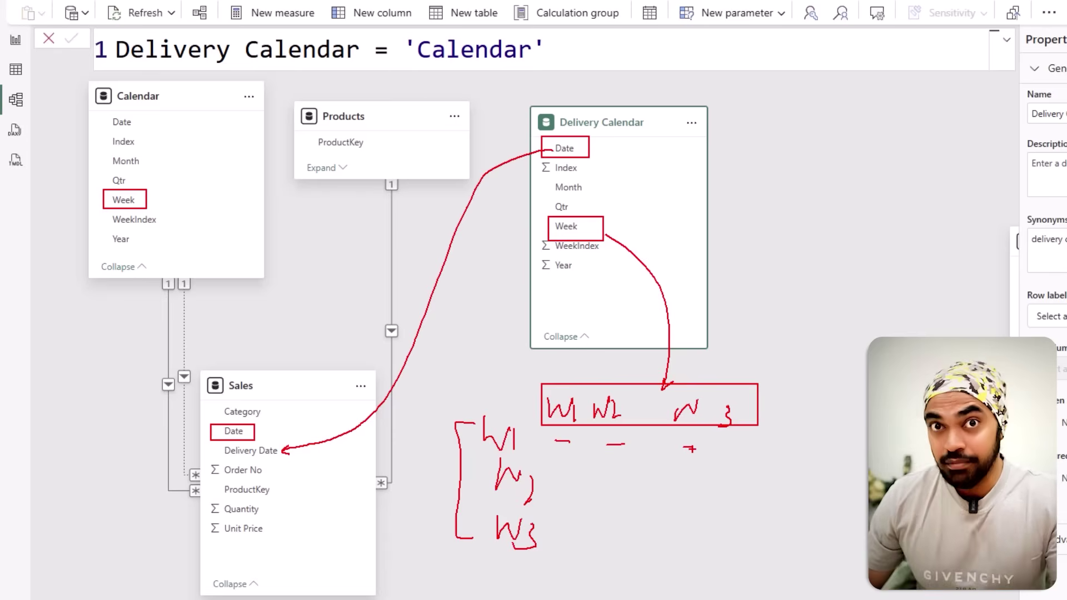
key(Escape)
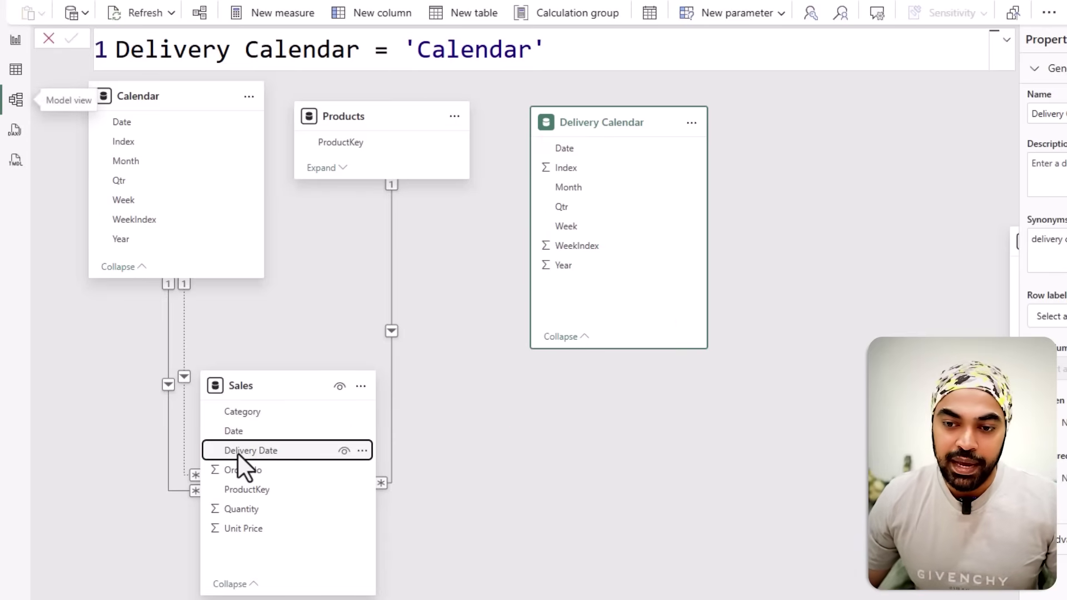
Create an active many-to-one relationship from Sales Delivery Date to Delivery Calendar Date with single cross-filter direction, and return to the report
drag(238, 452, 578, 165)
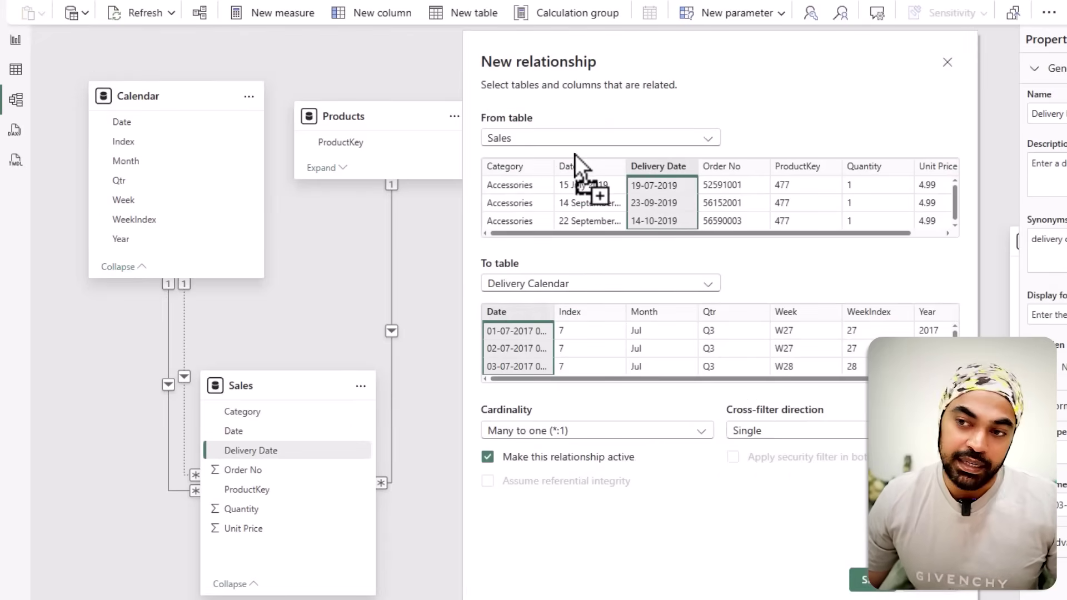
click(860, 581)
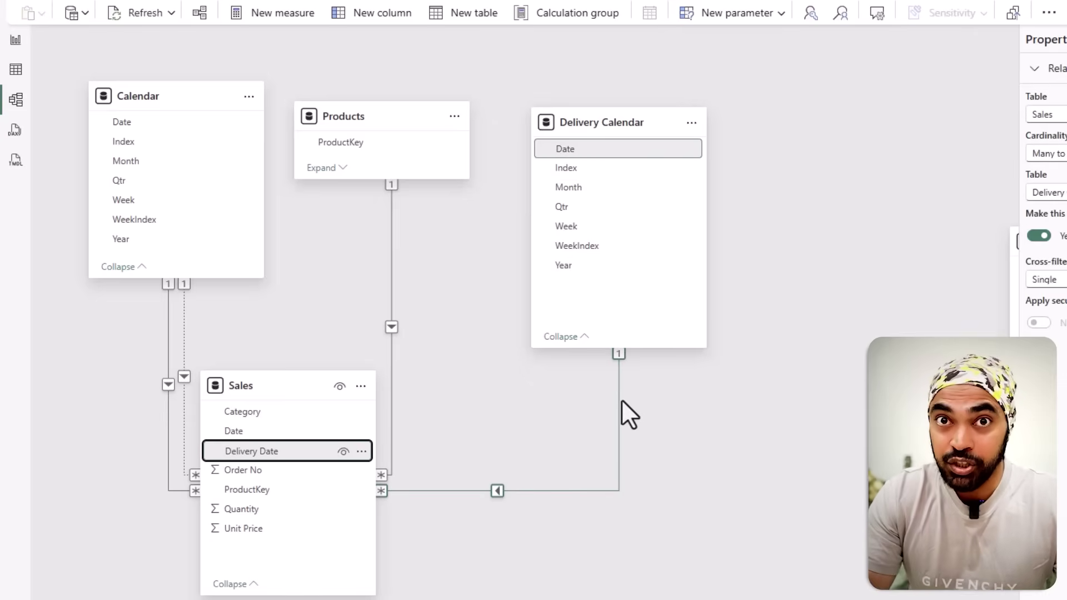
click(16, 40)
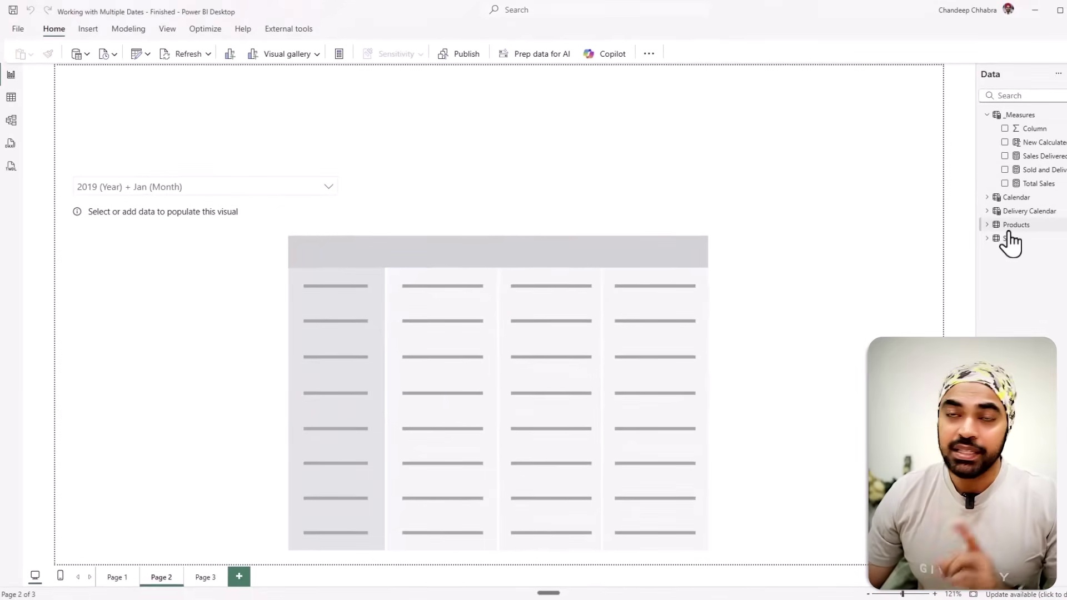
Fill the empty matrix with Calendar Week on rows, Delivery Calendar Week on columns and Total Sales as values
click(986, 199)
drag(1032, 267, 386, 324)
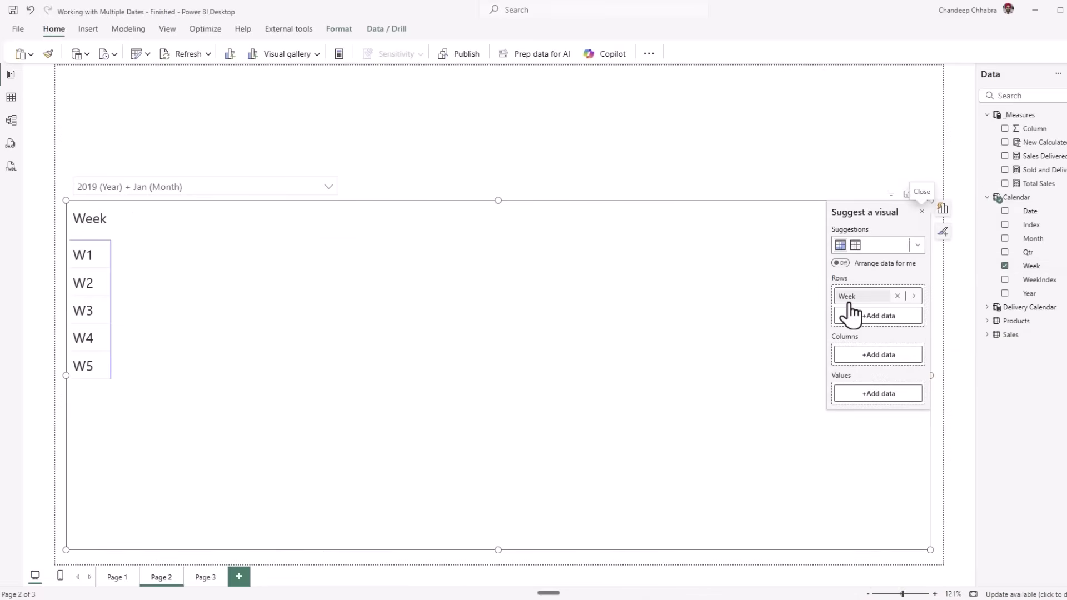
click(856, 356)
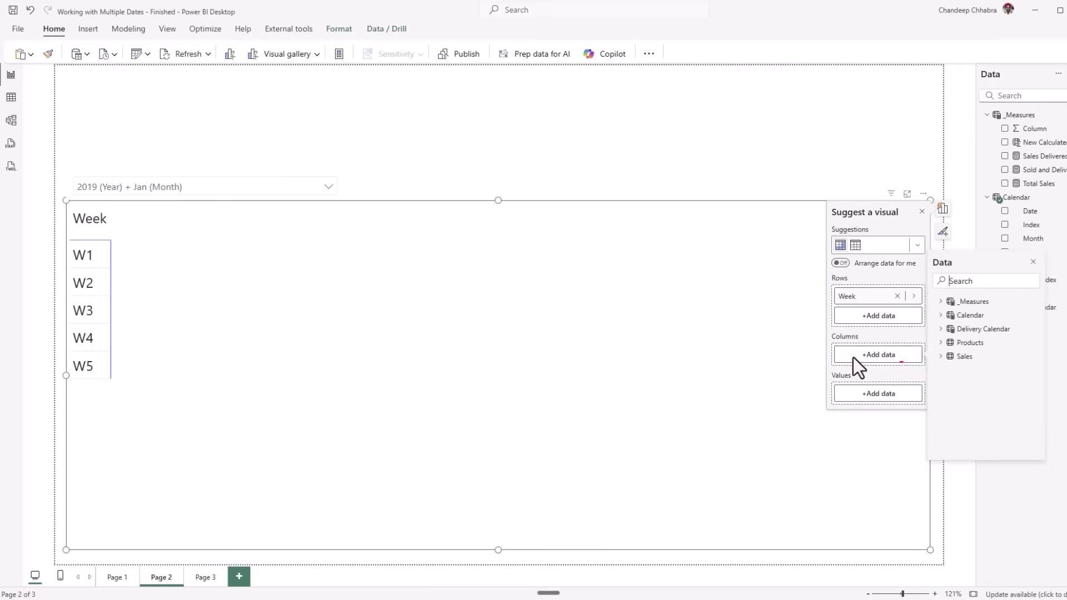
click(942, 329)
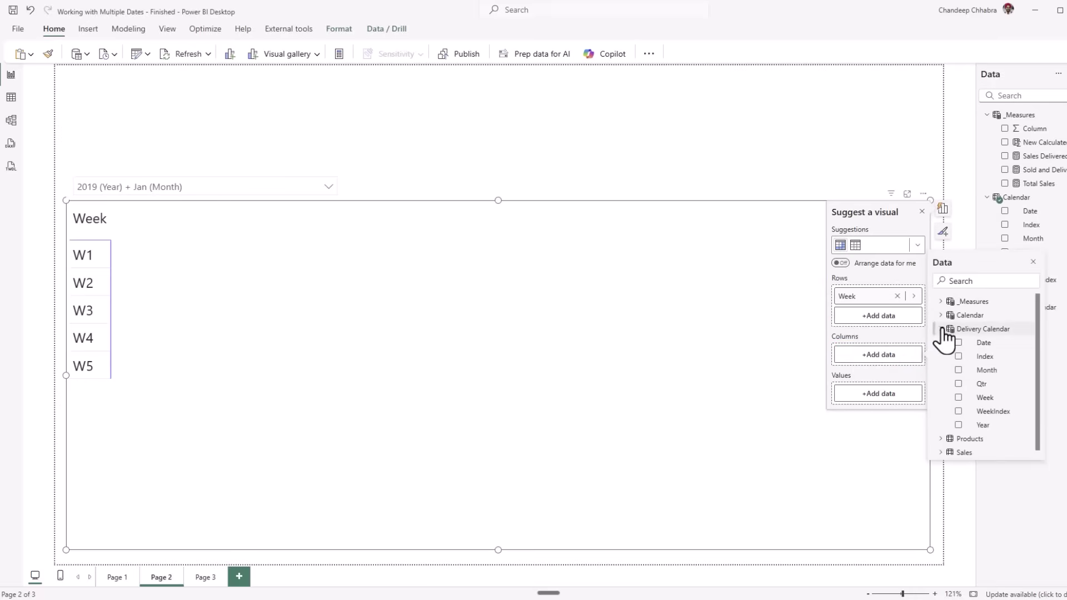
click(980, 398)
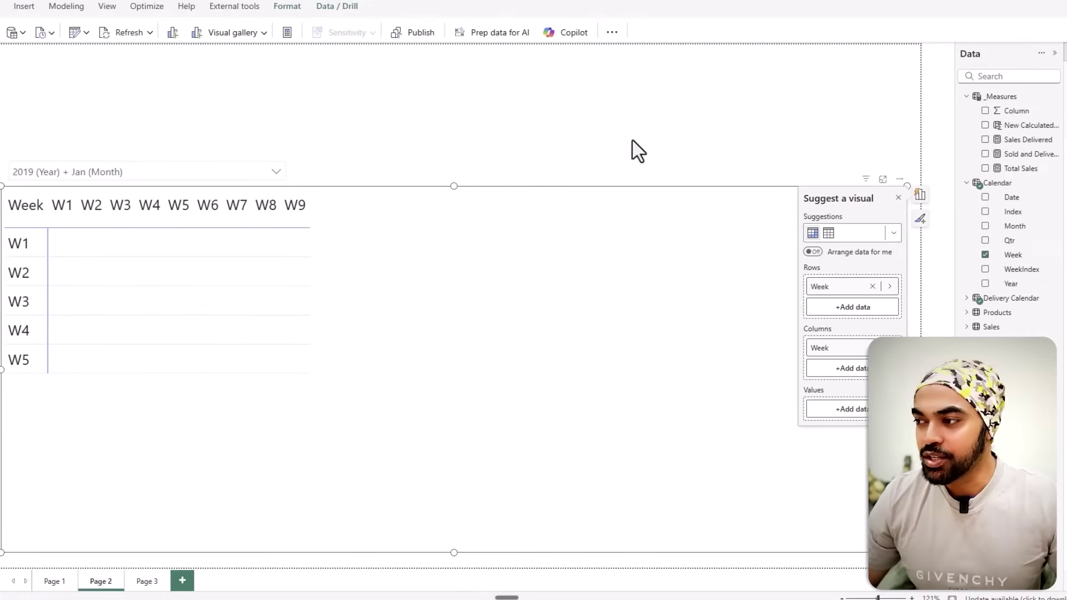
drag(1019, 169, 399, 222)
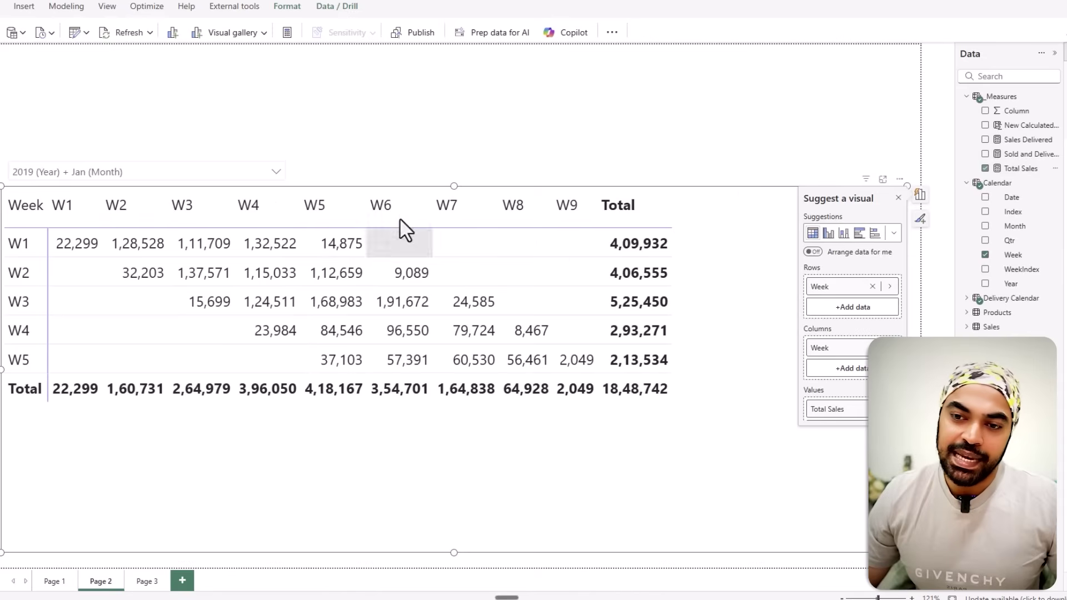
click(489, 133)
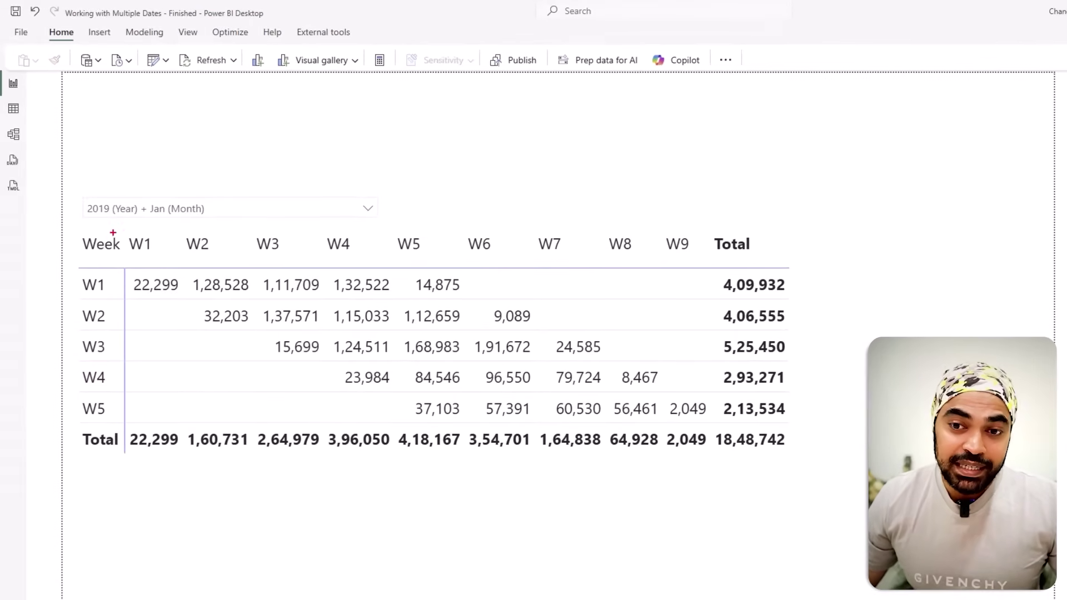
Examine how the W1 and W2 sales totals in the matrix are split across the delivery weeks
drag(113, 232, 495, 260)
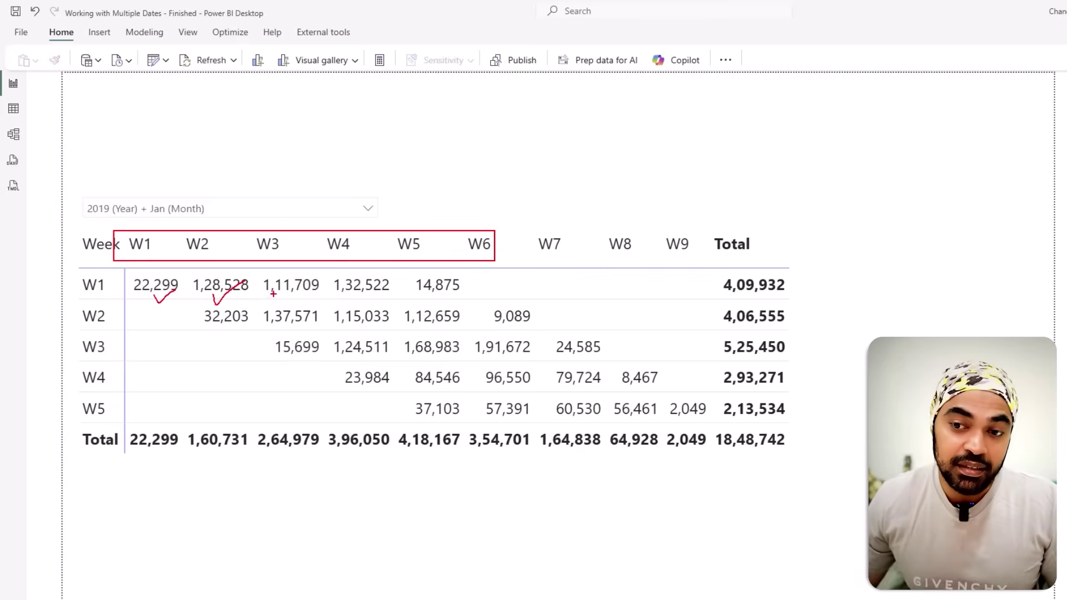
mouse_move(114, 269)
mouse_down()
mouse_move(298, 305)
mouse_move(493, 305)
mouse_up()
drag(453, 289, 687, 292)
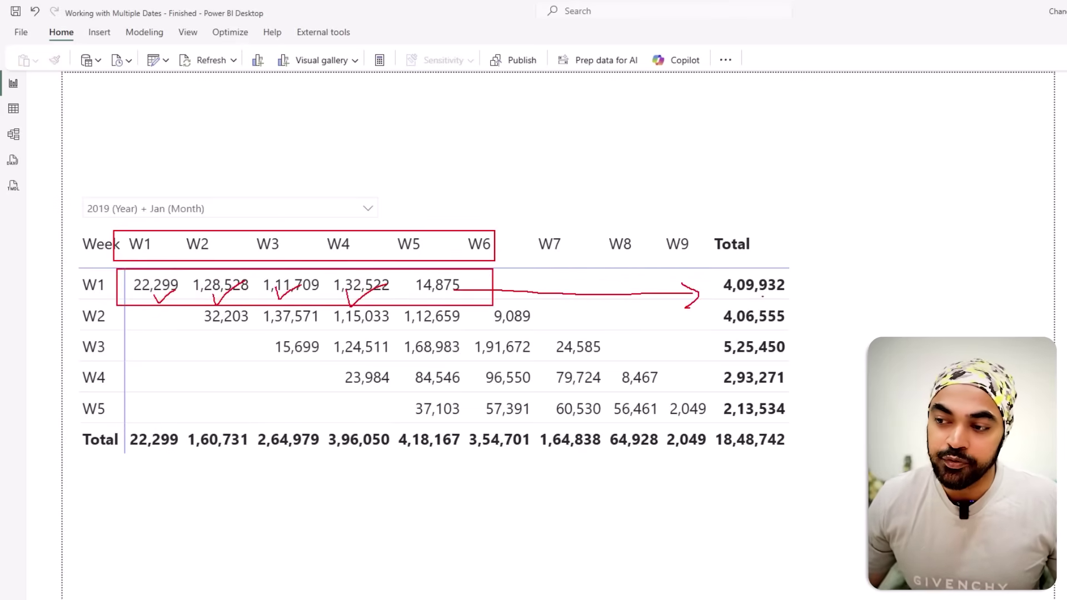
key(Escape)
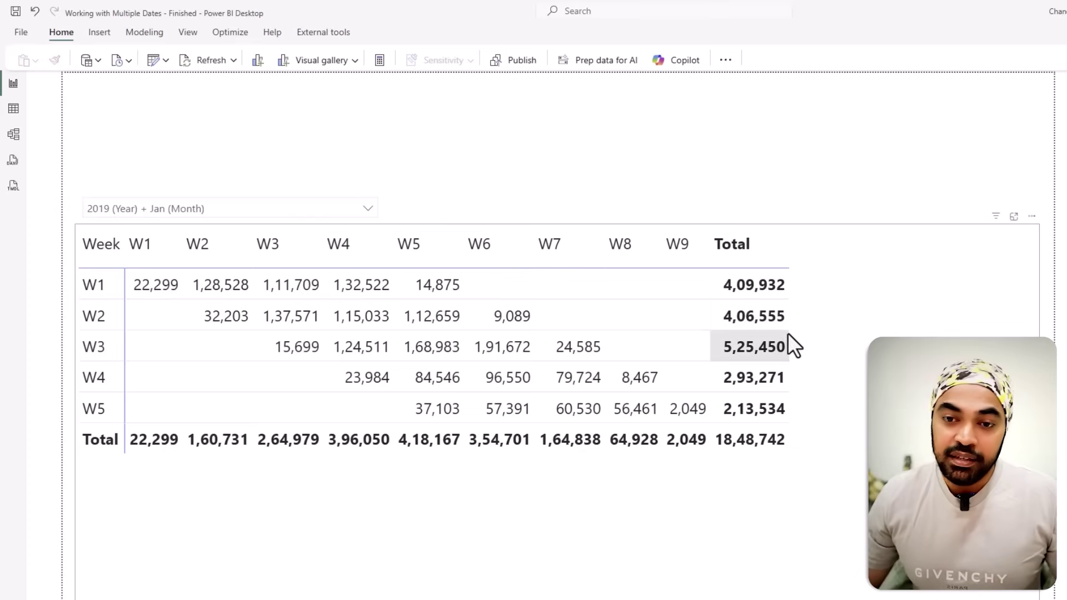
drag(709, 302, 785, 326)
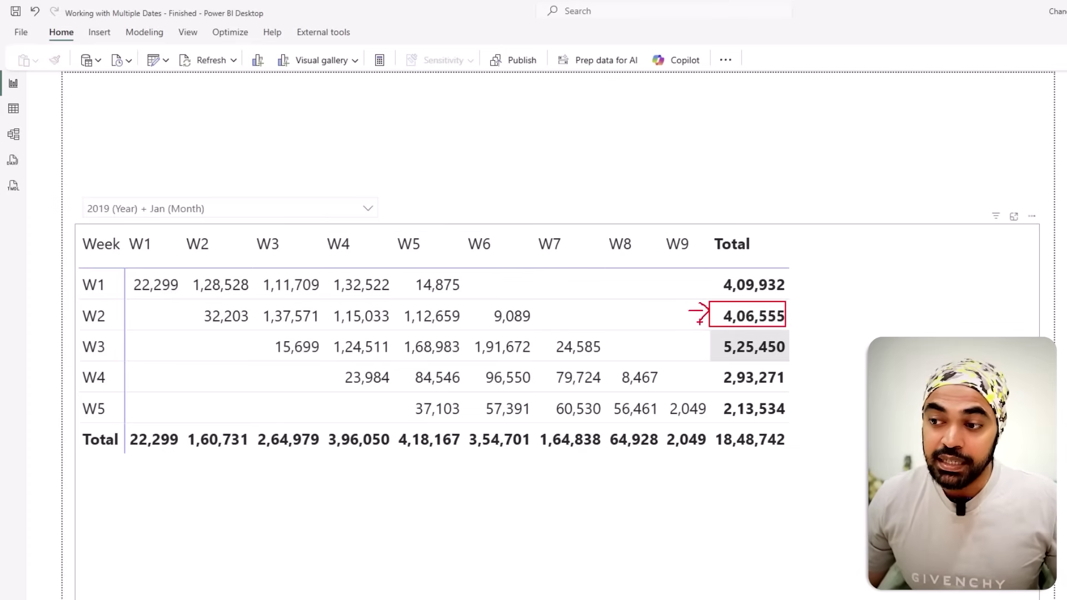
mouse_move(196, 300)
mouse_down()
mouse_move(244, 326)
mouse_move(434, 327)
mouse_up()
drag(481, 305, 495, 313)
key(Escape)
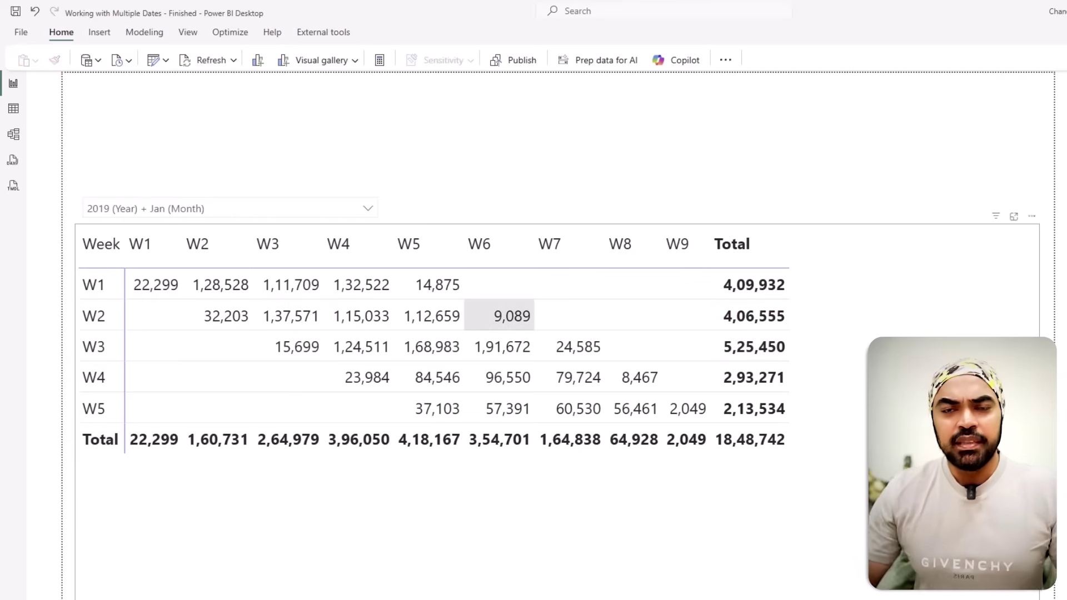